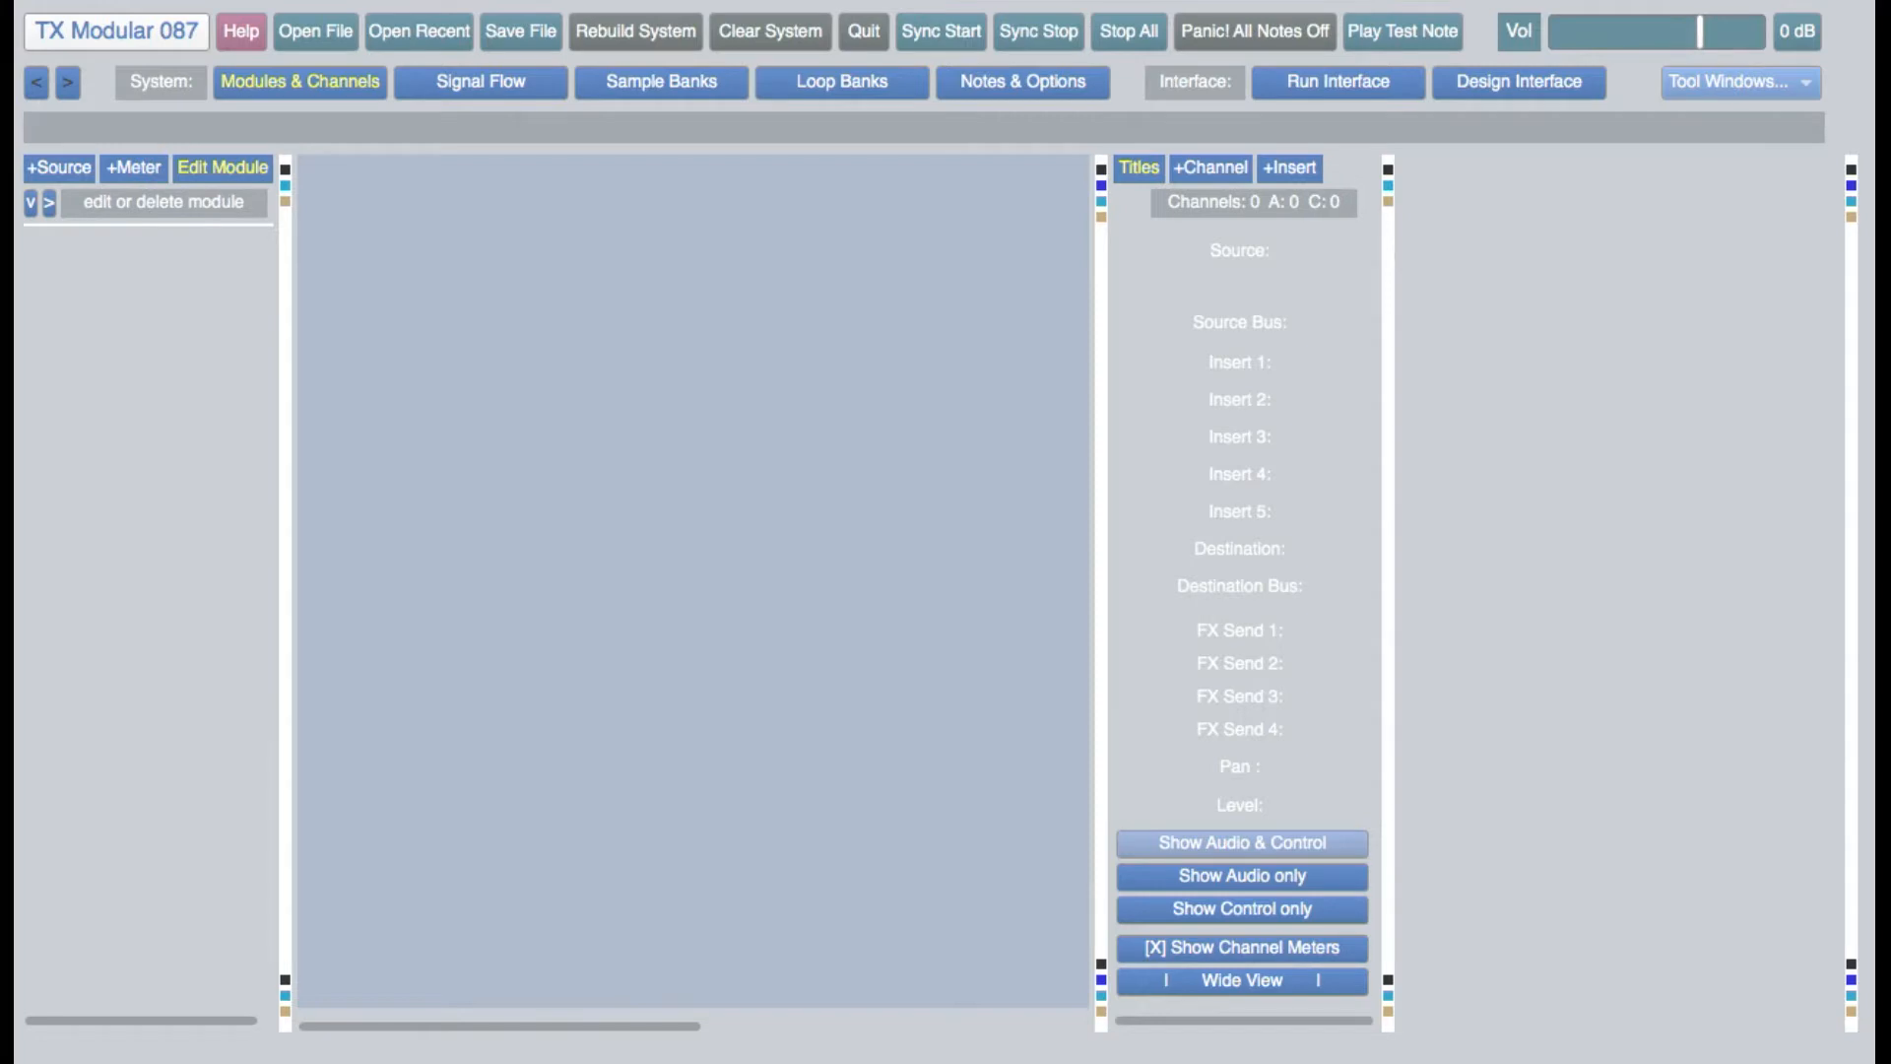
Open the recent example file MultiTrack_Seq_BachMidi and bring the full MultiTrack Seq module into view
click(435, 29)
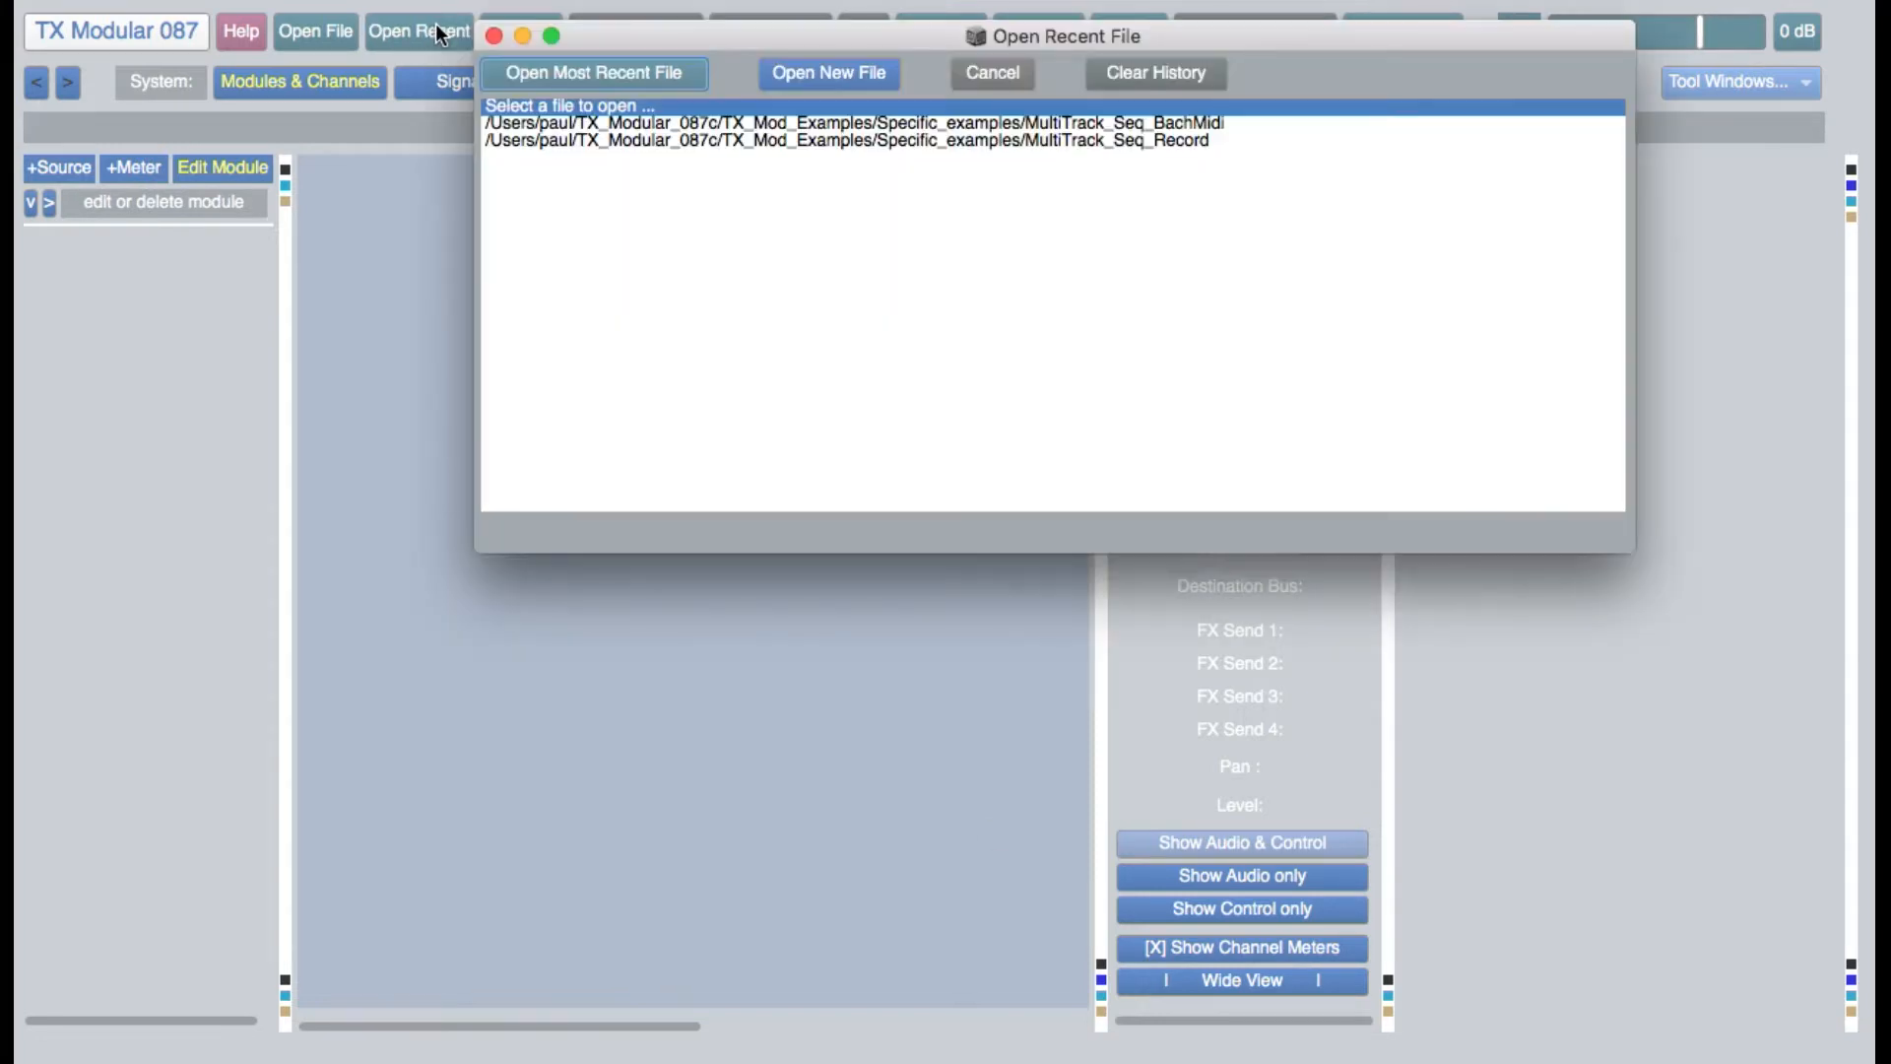
click(1002, 123)
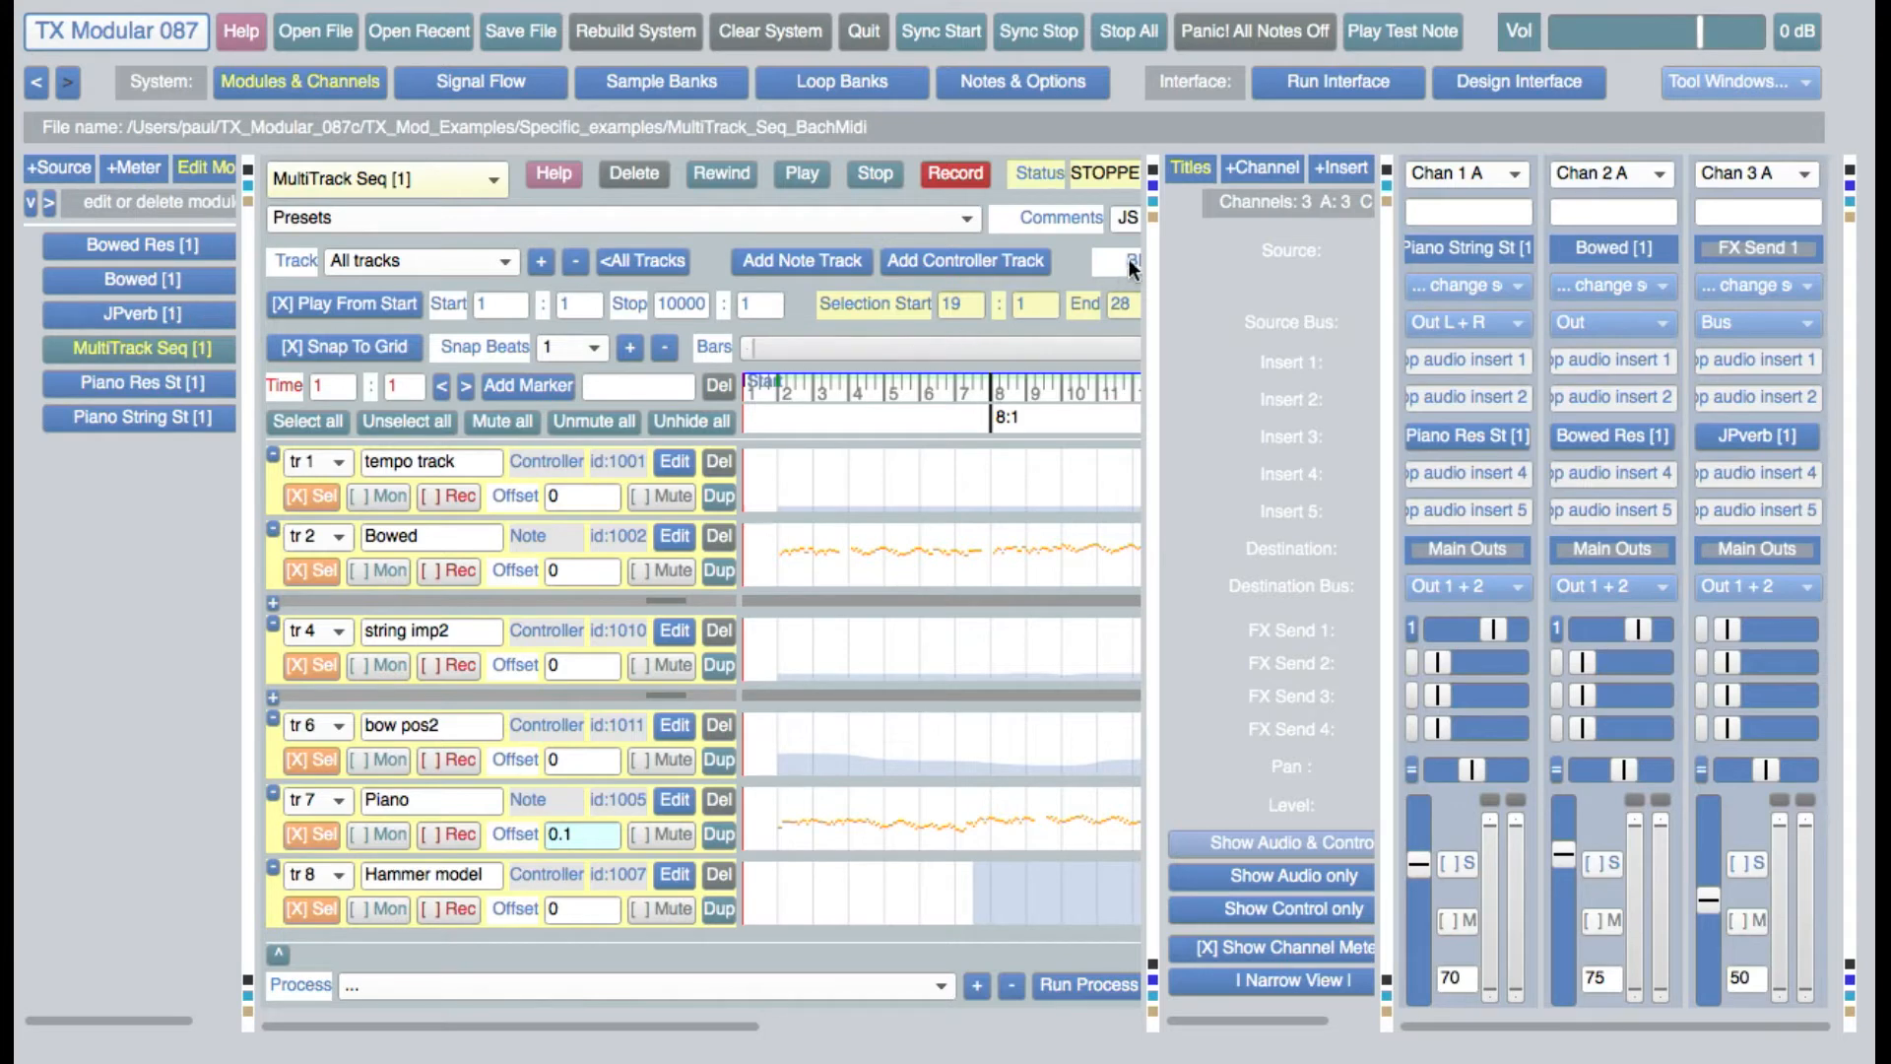
click(1152, 216)
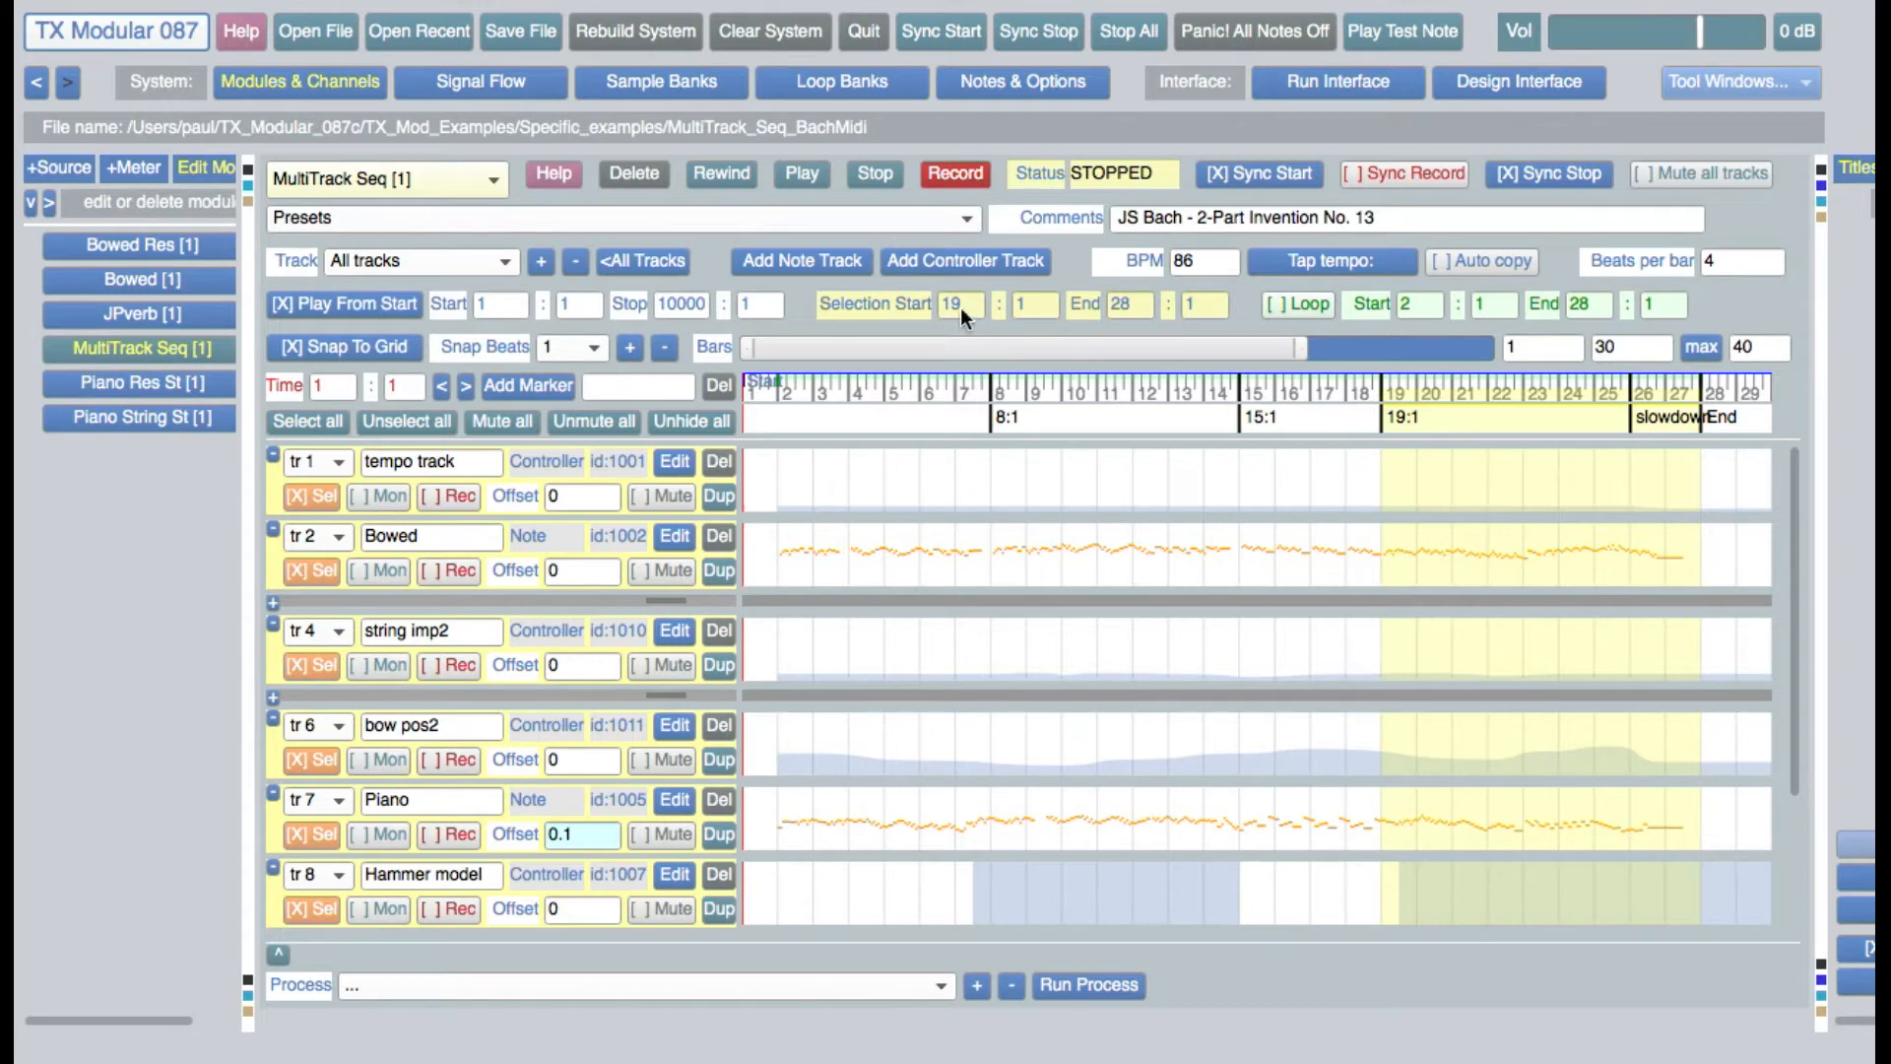
Play the sequence from the start, stop it, and look through the list of tracks available for display
click(818, 179)
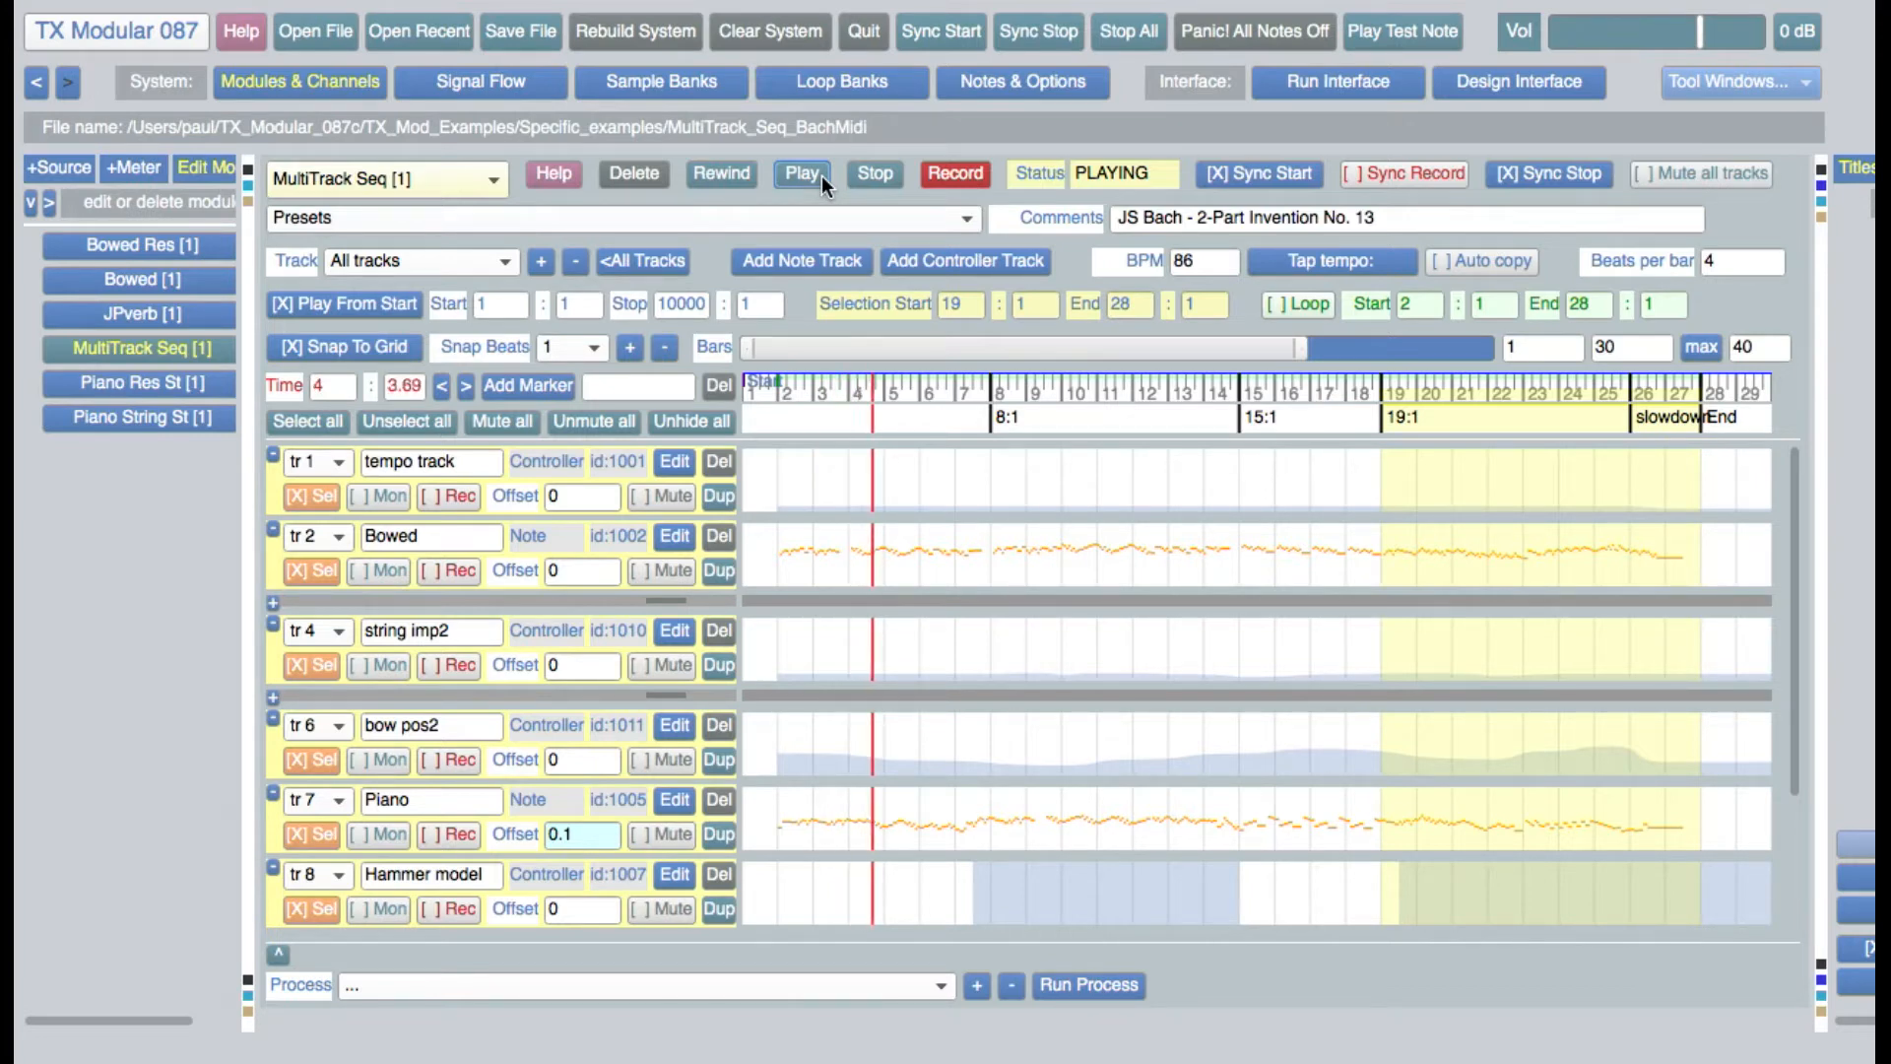
click(881, 180)
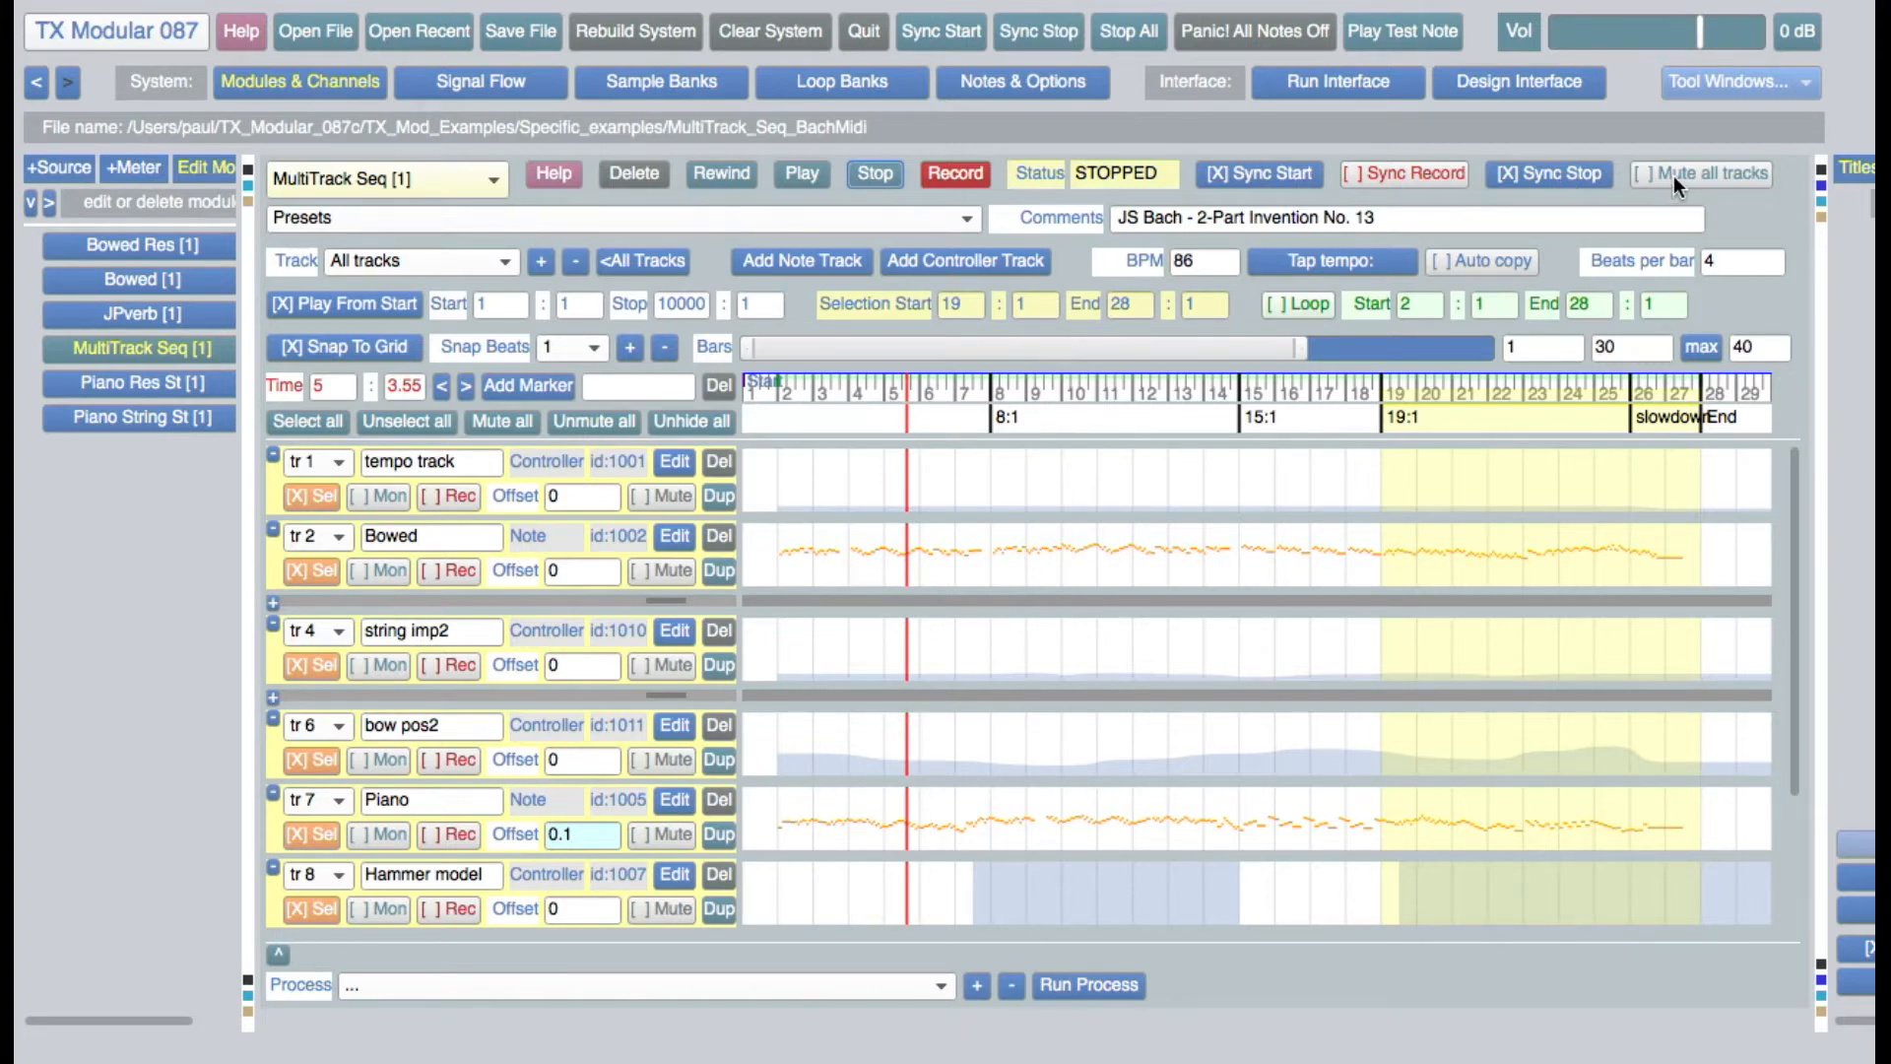
click(398, 258)
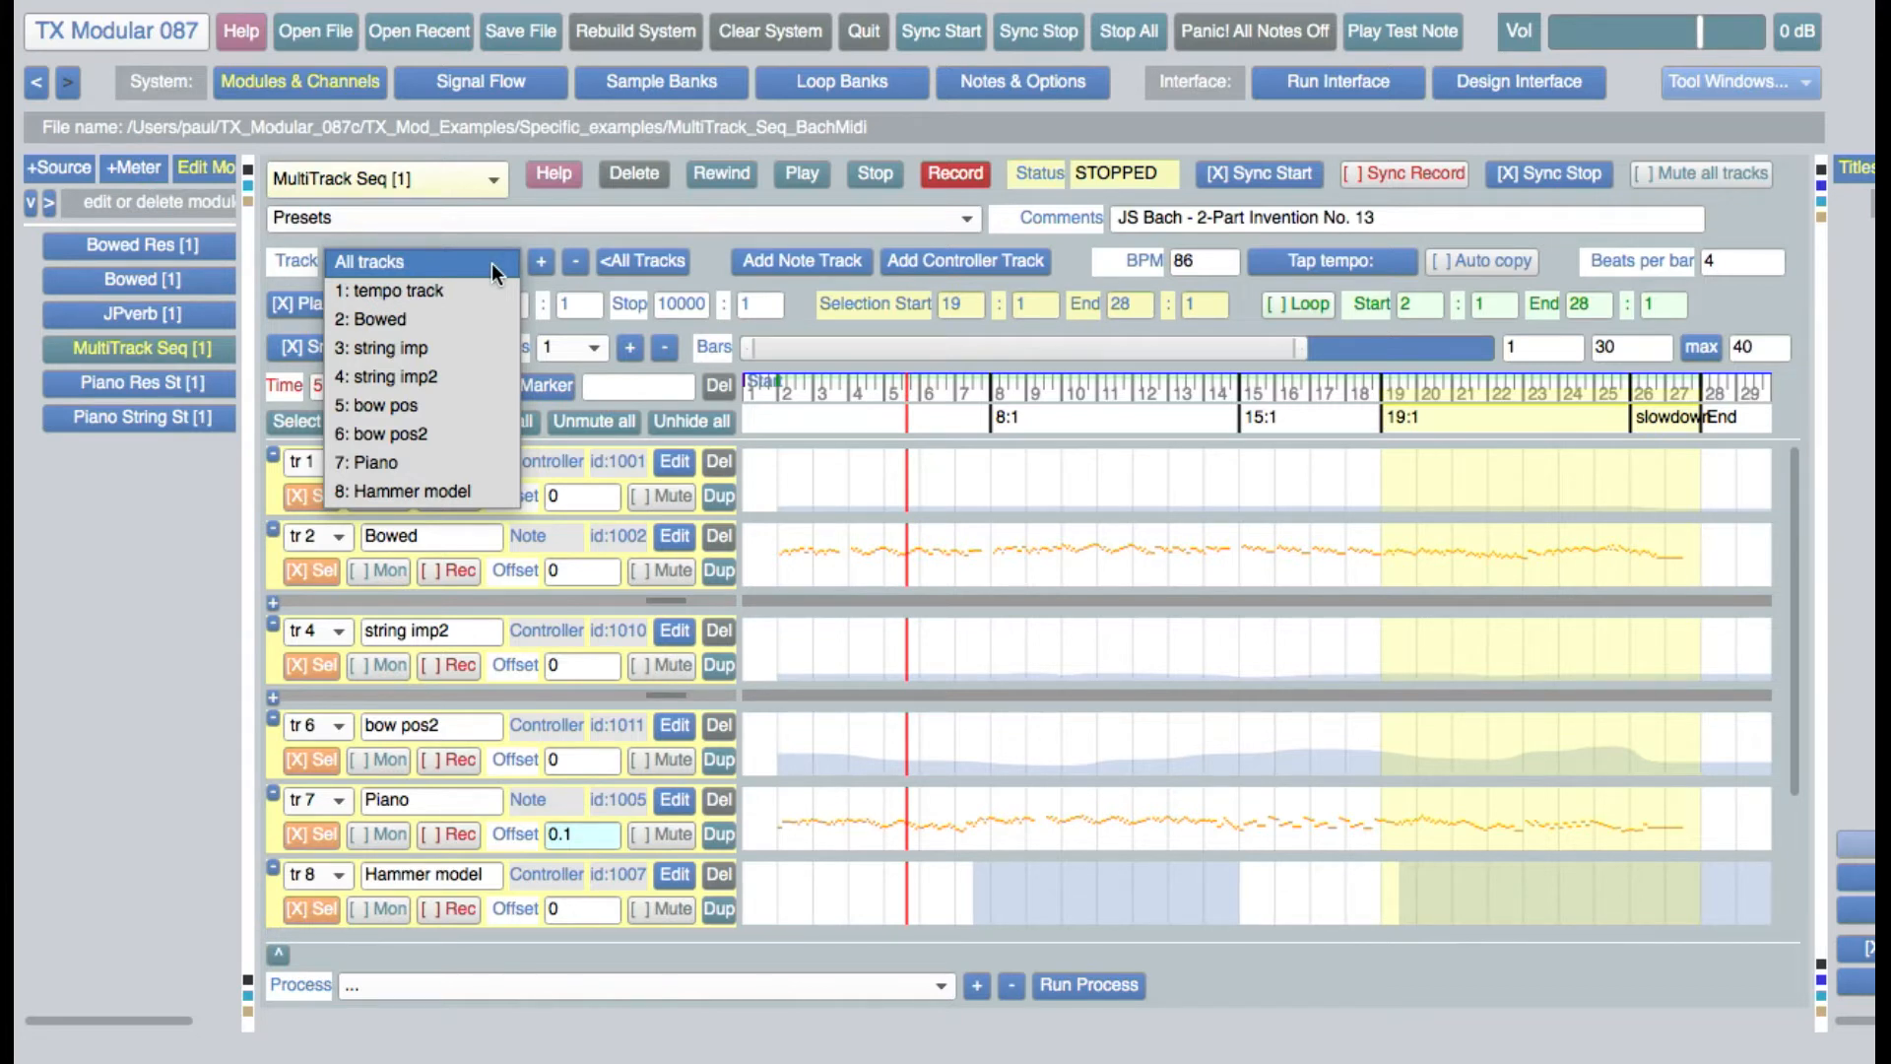
click(701, 252)
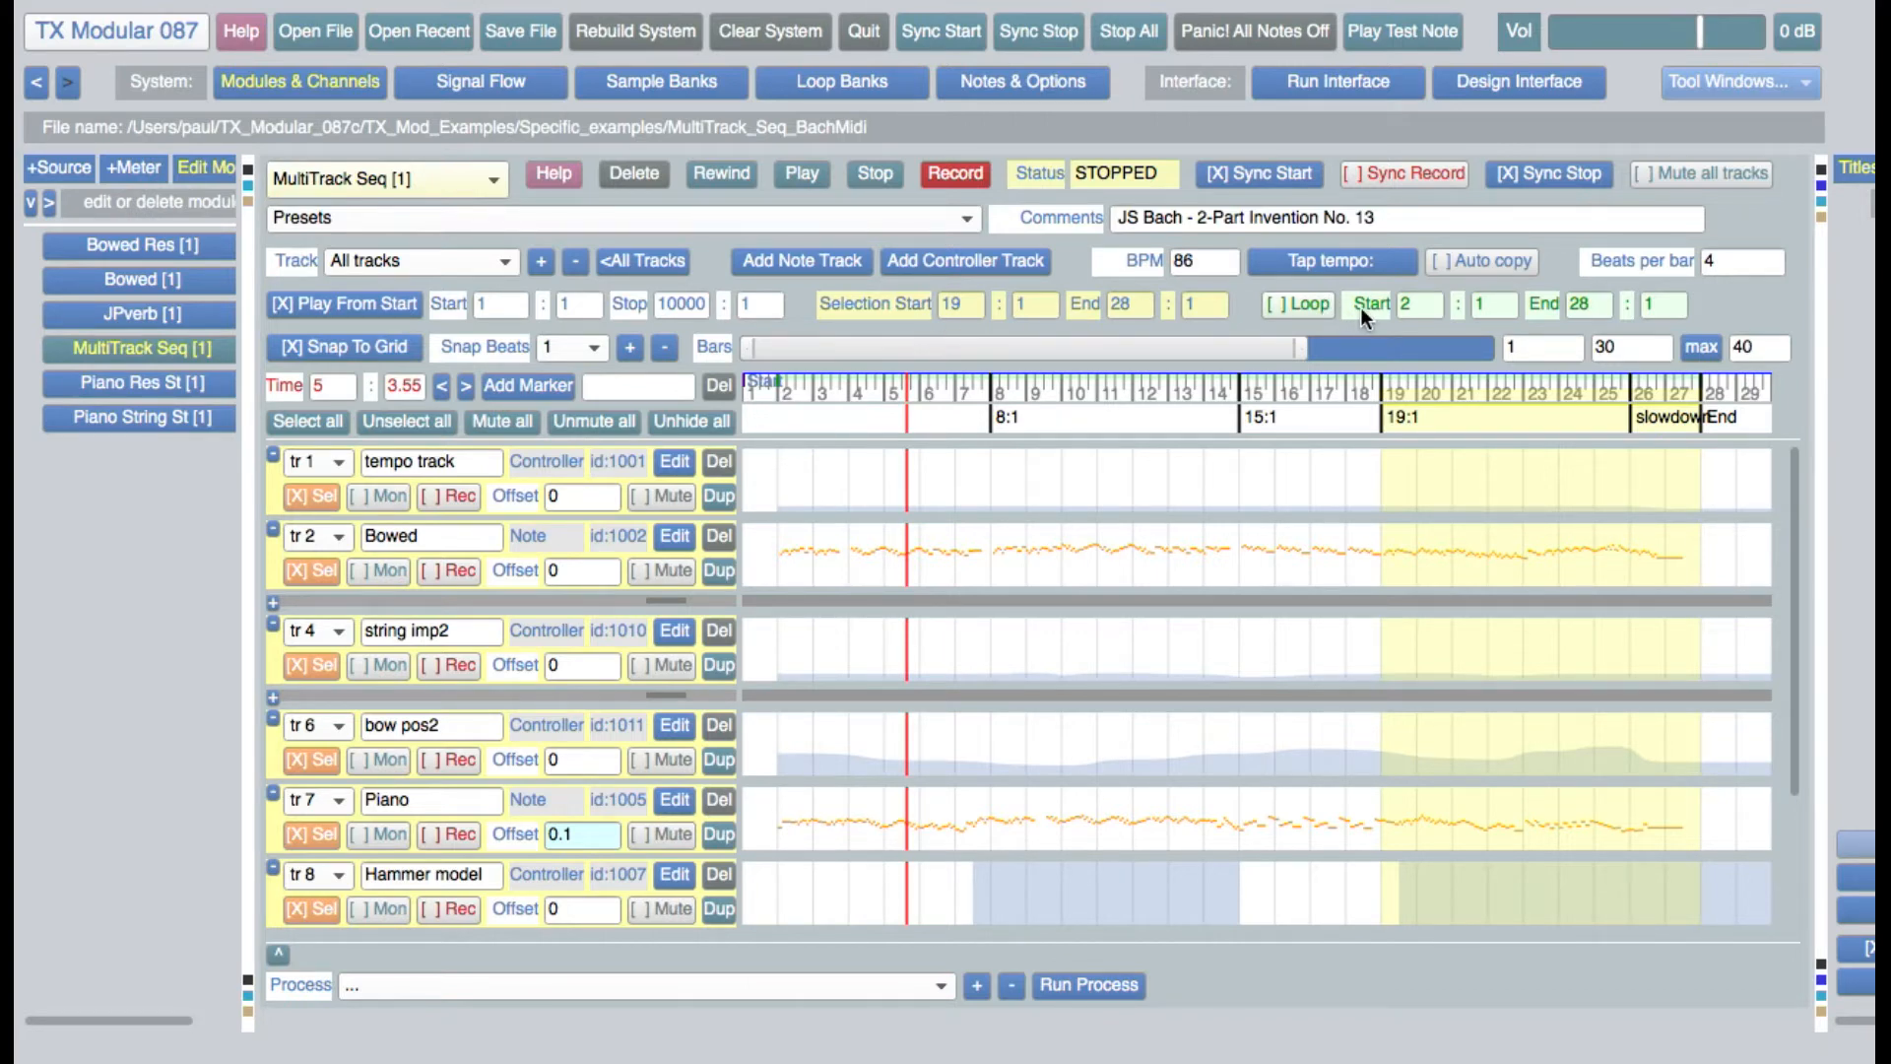
Toggle looping on and back off twice for the range from bar 2 to bar 28
click(1321, 309)
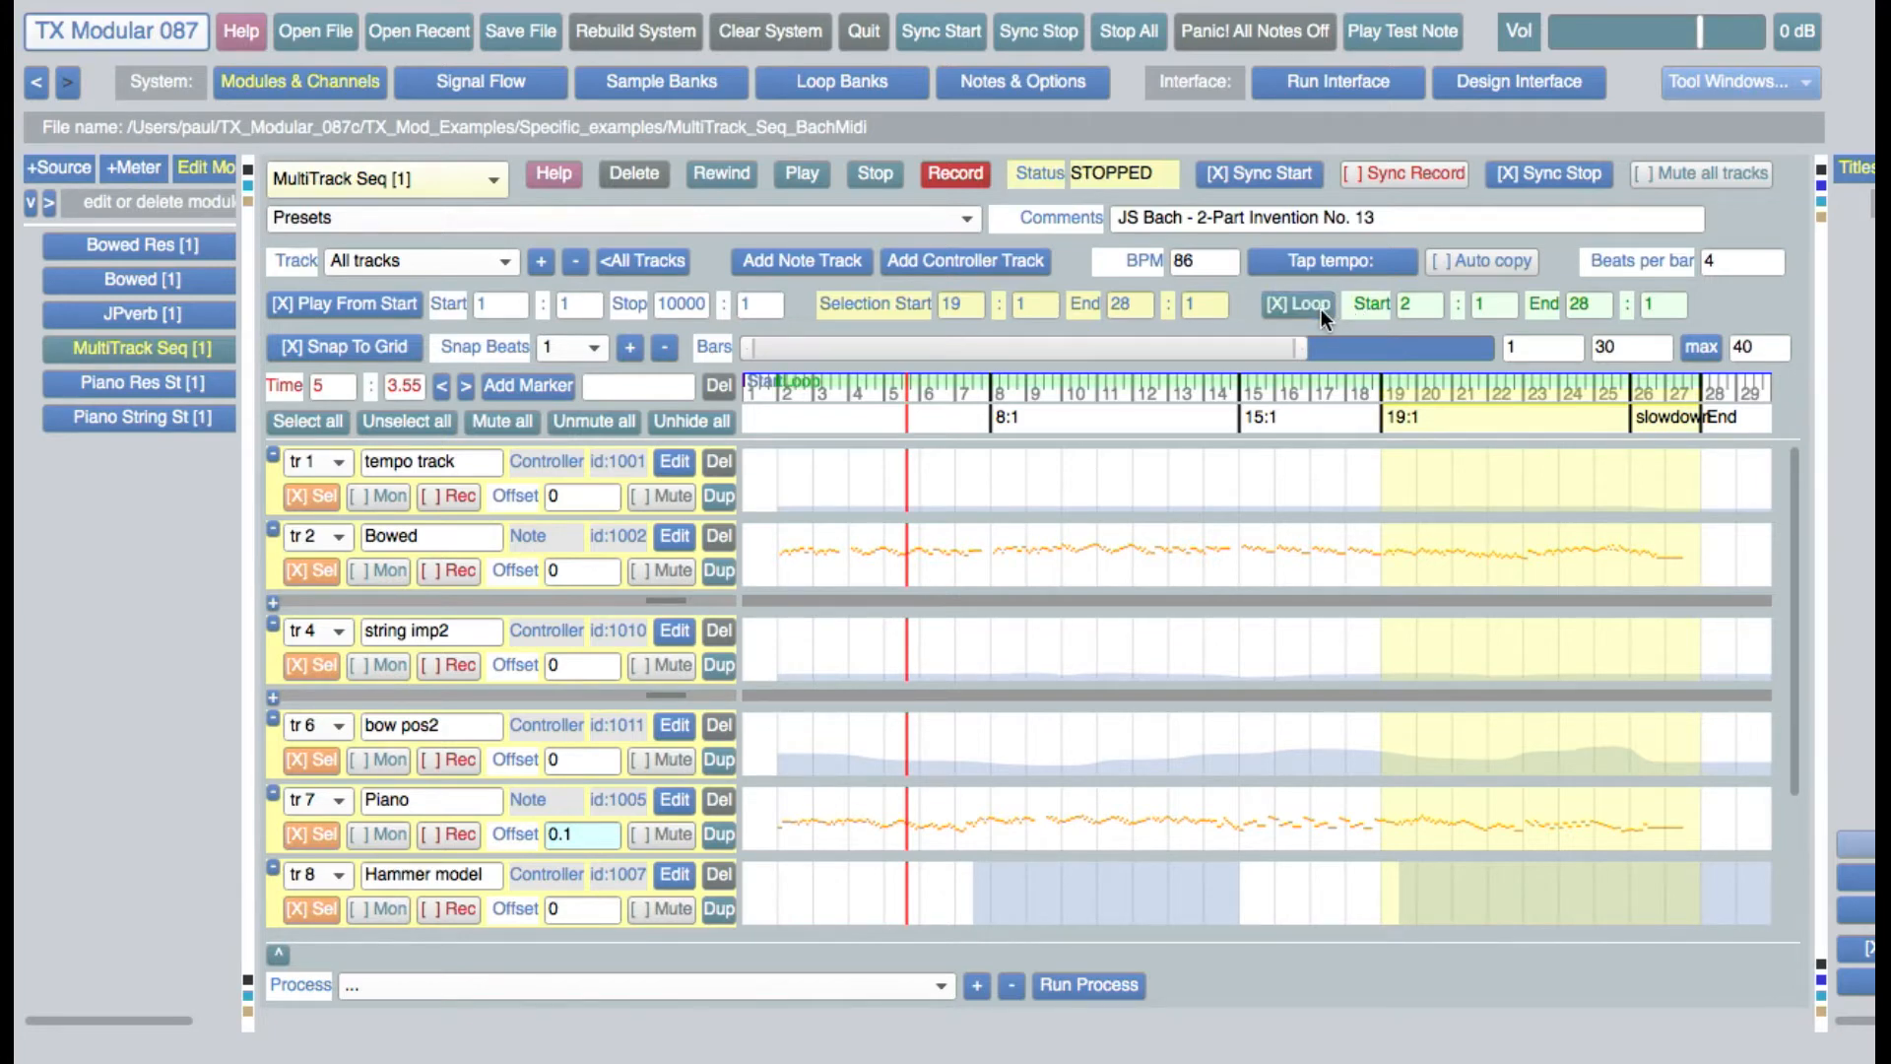
click(1321, 309)
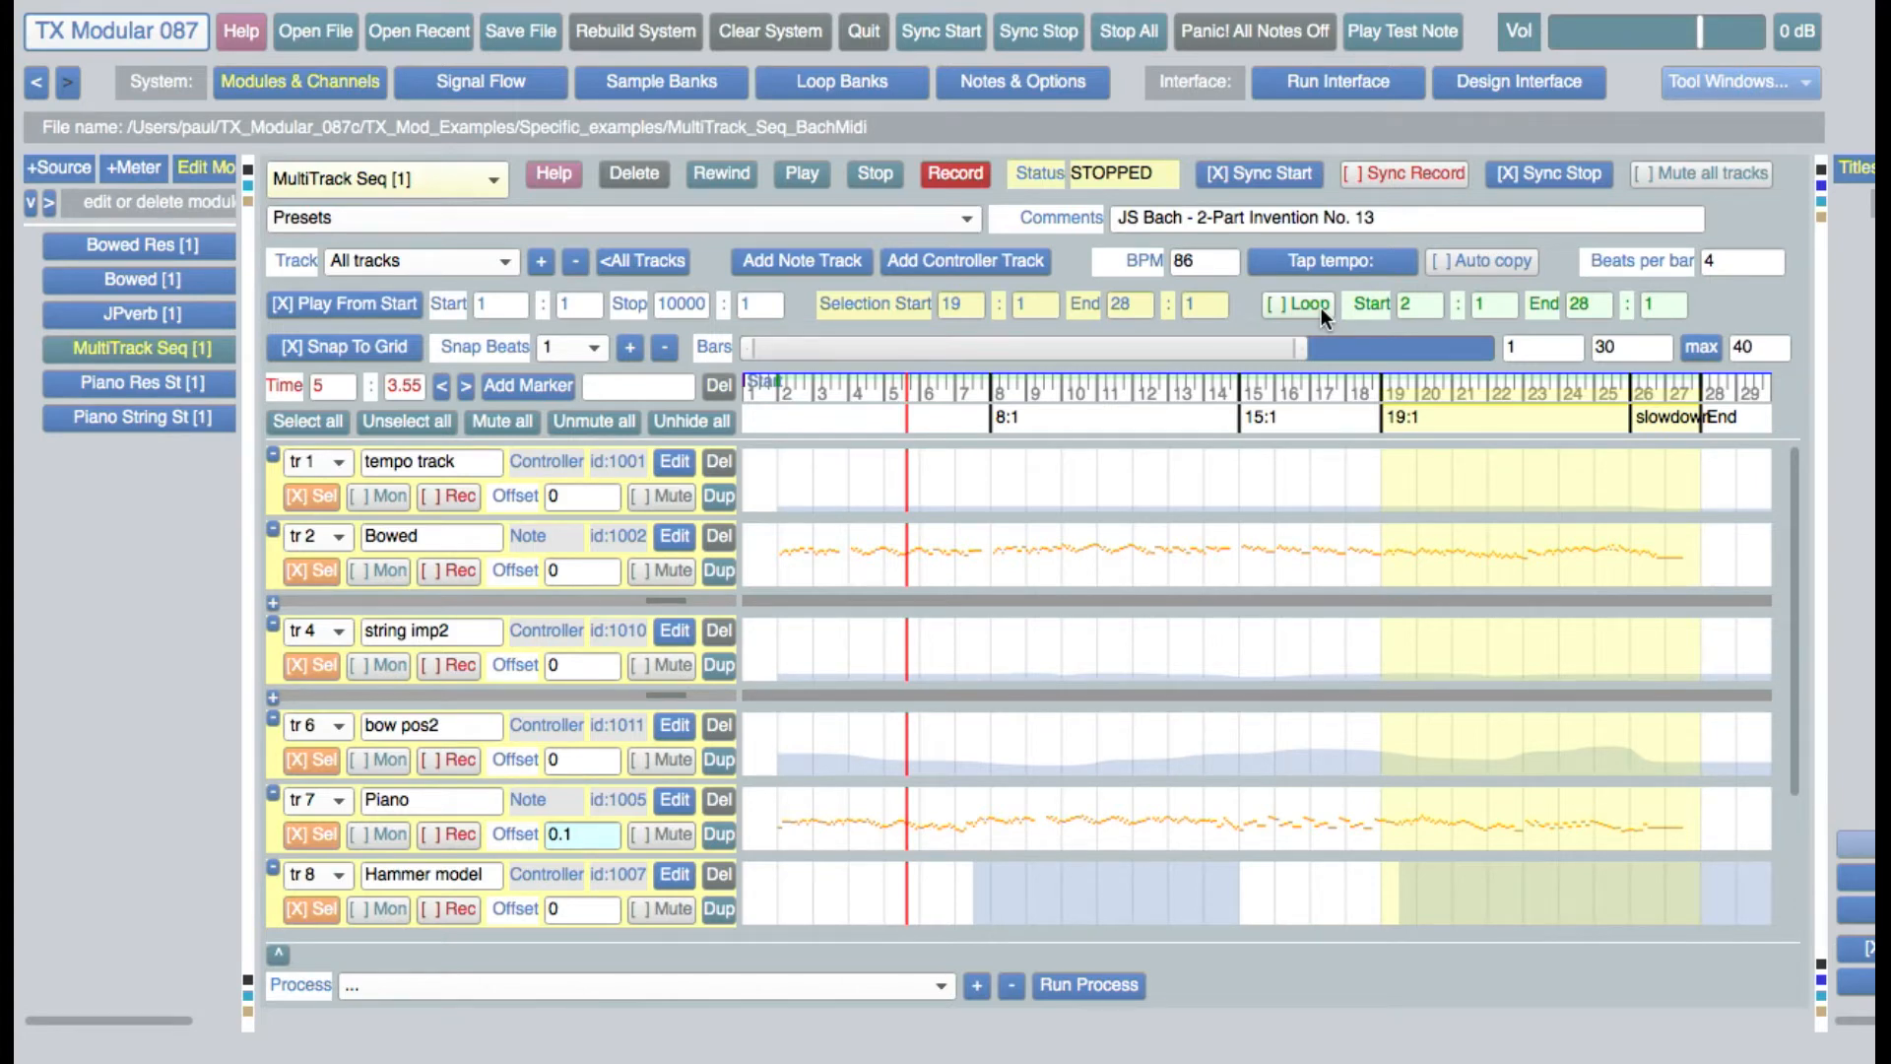
click(1322, 307)
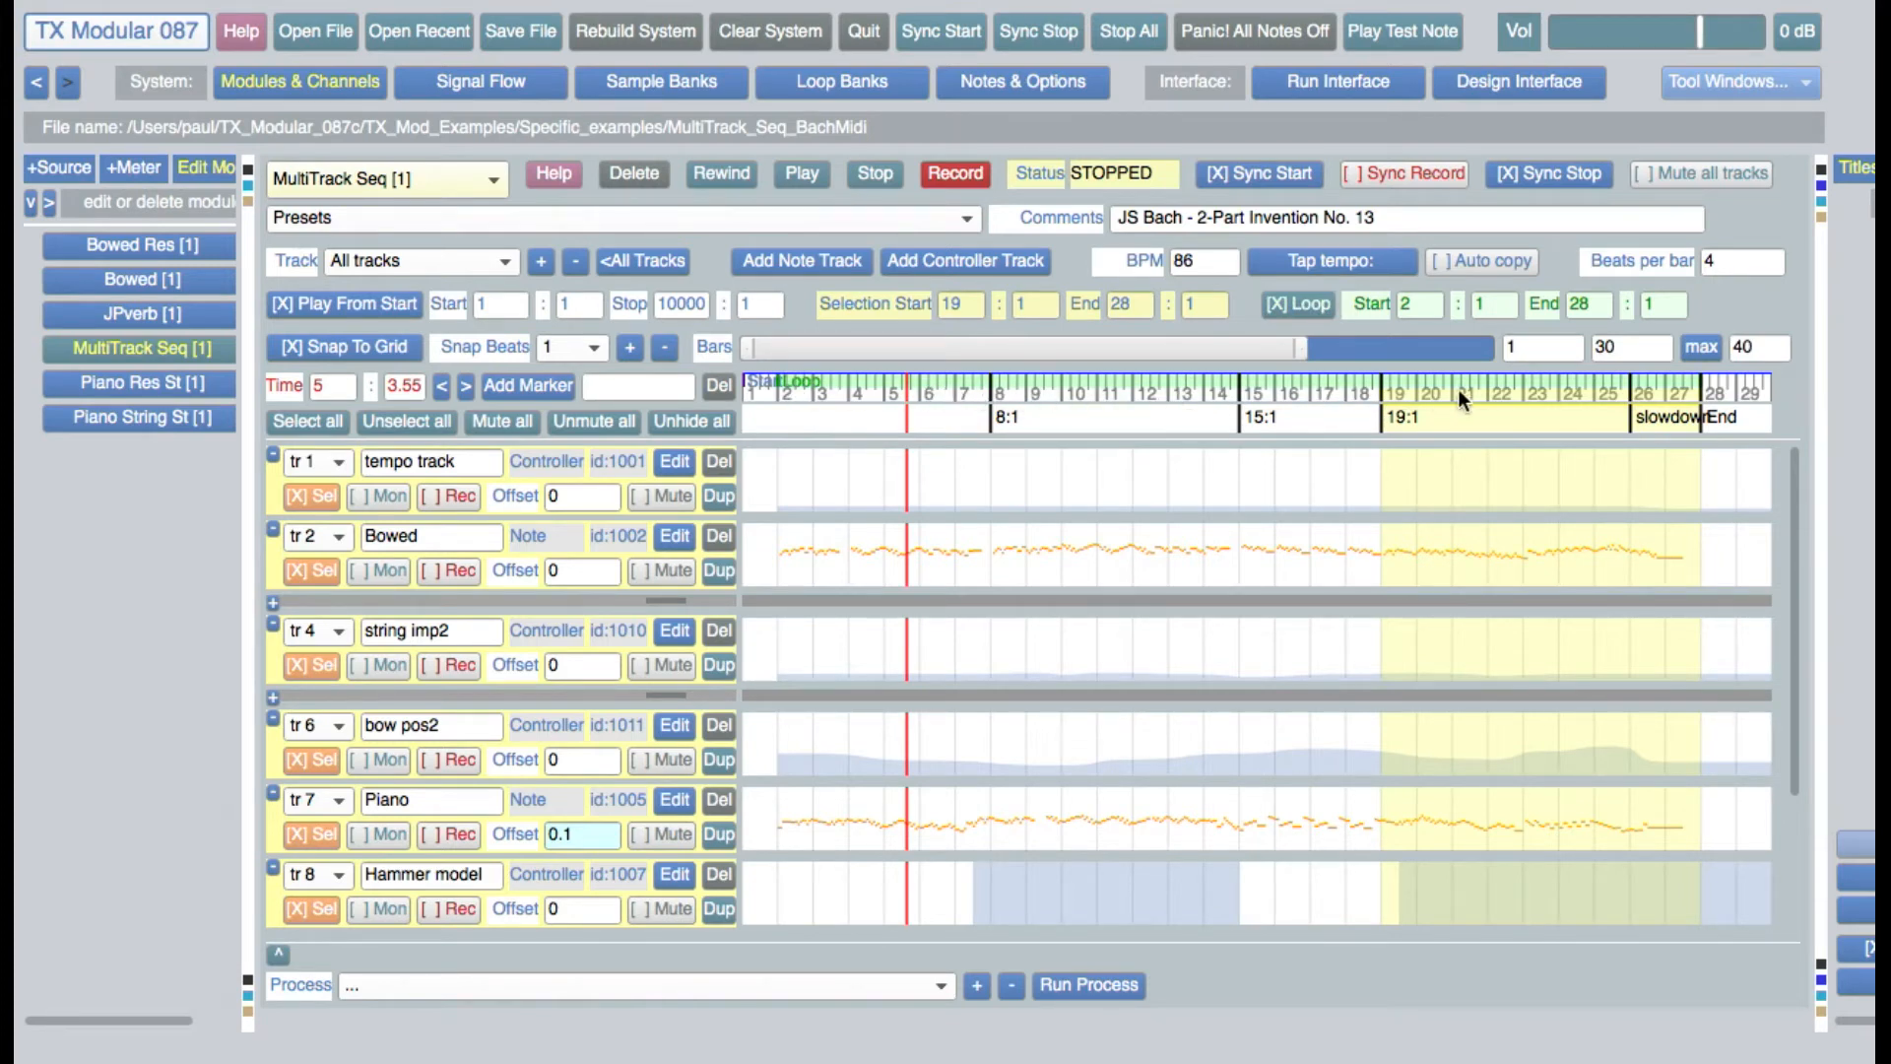
click(1310, 303)
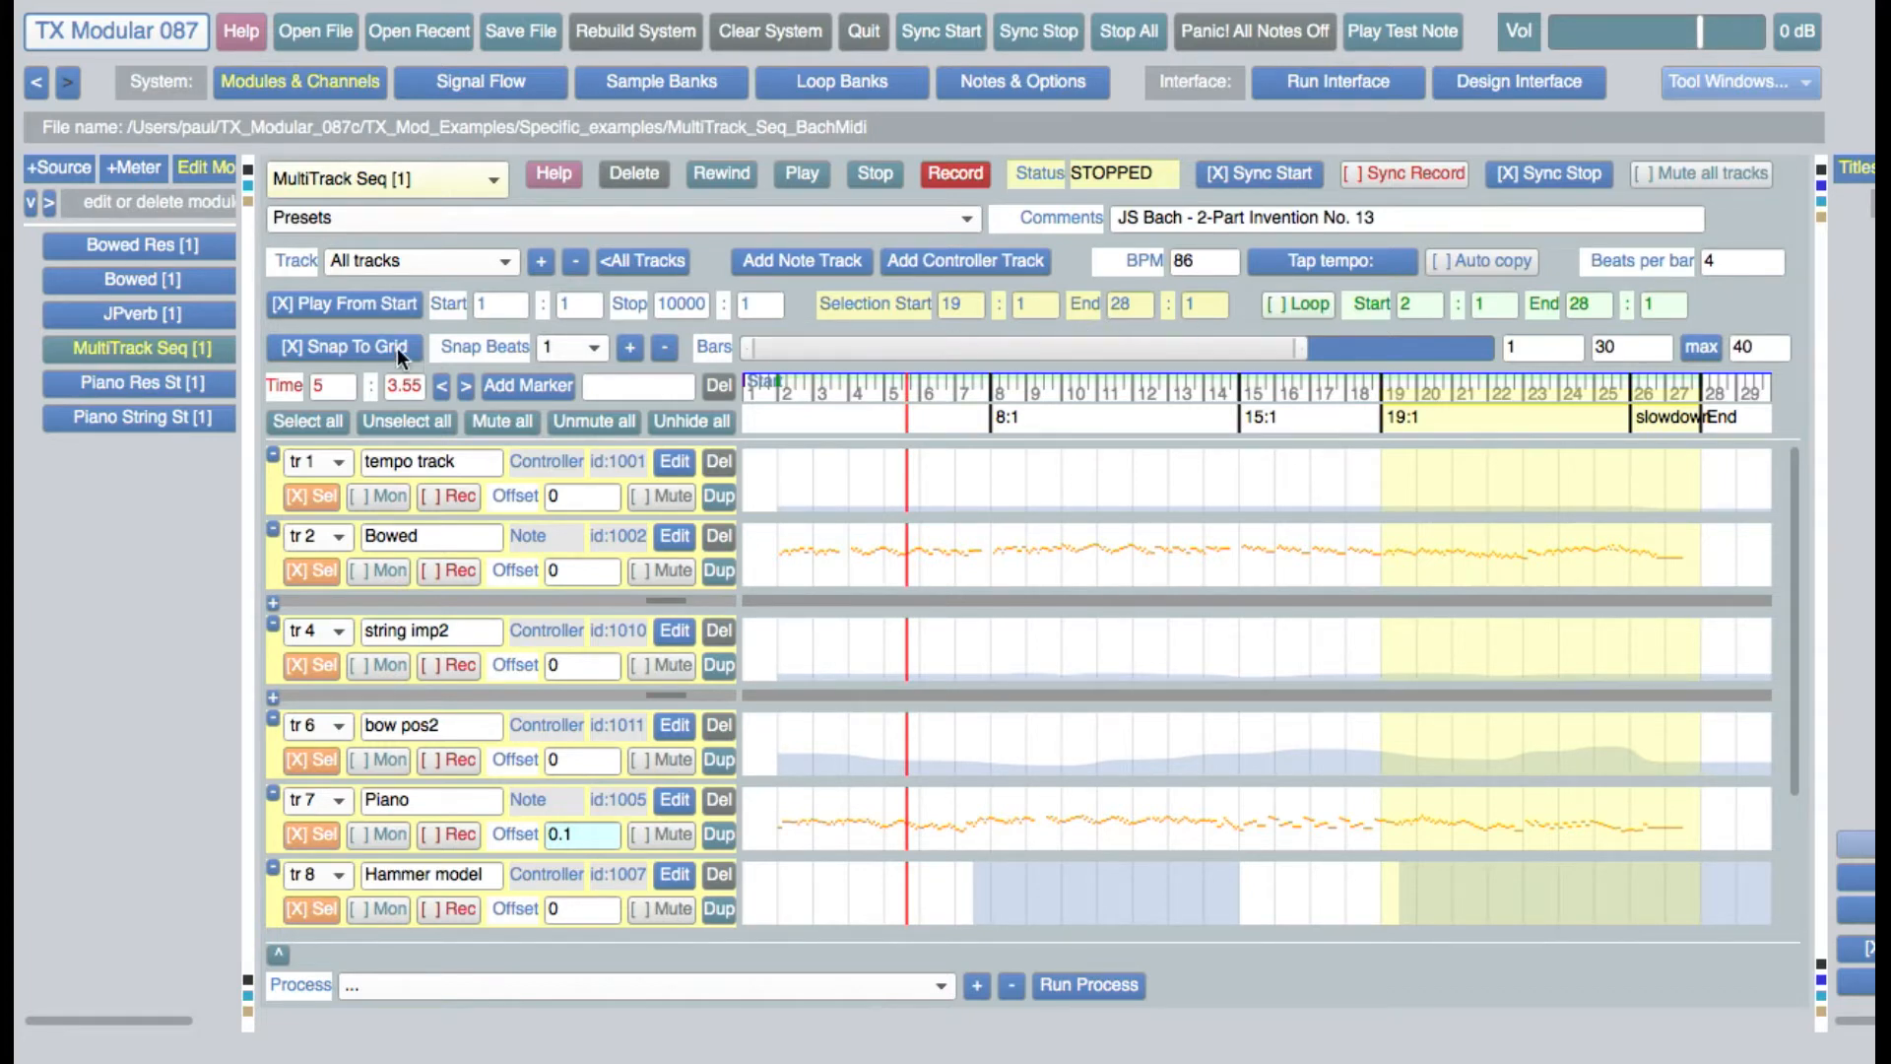
Check the Snap Beats options and shorten the displayed bar range so it ends at about bar 29.2
click(589, 348)
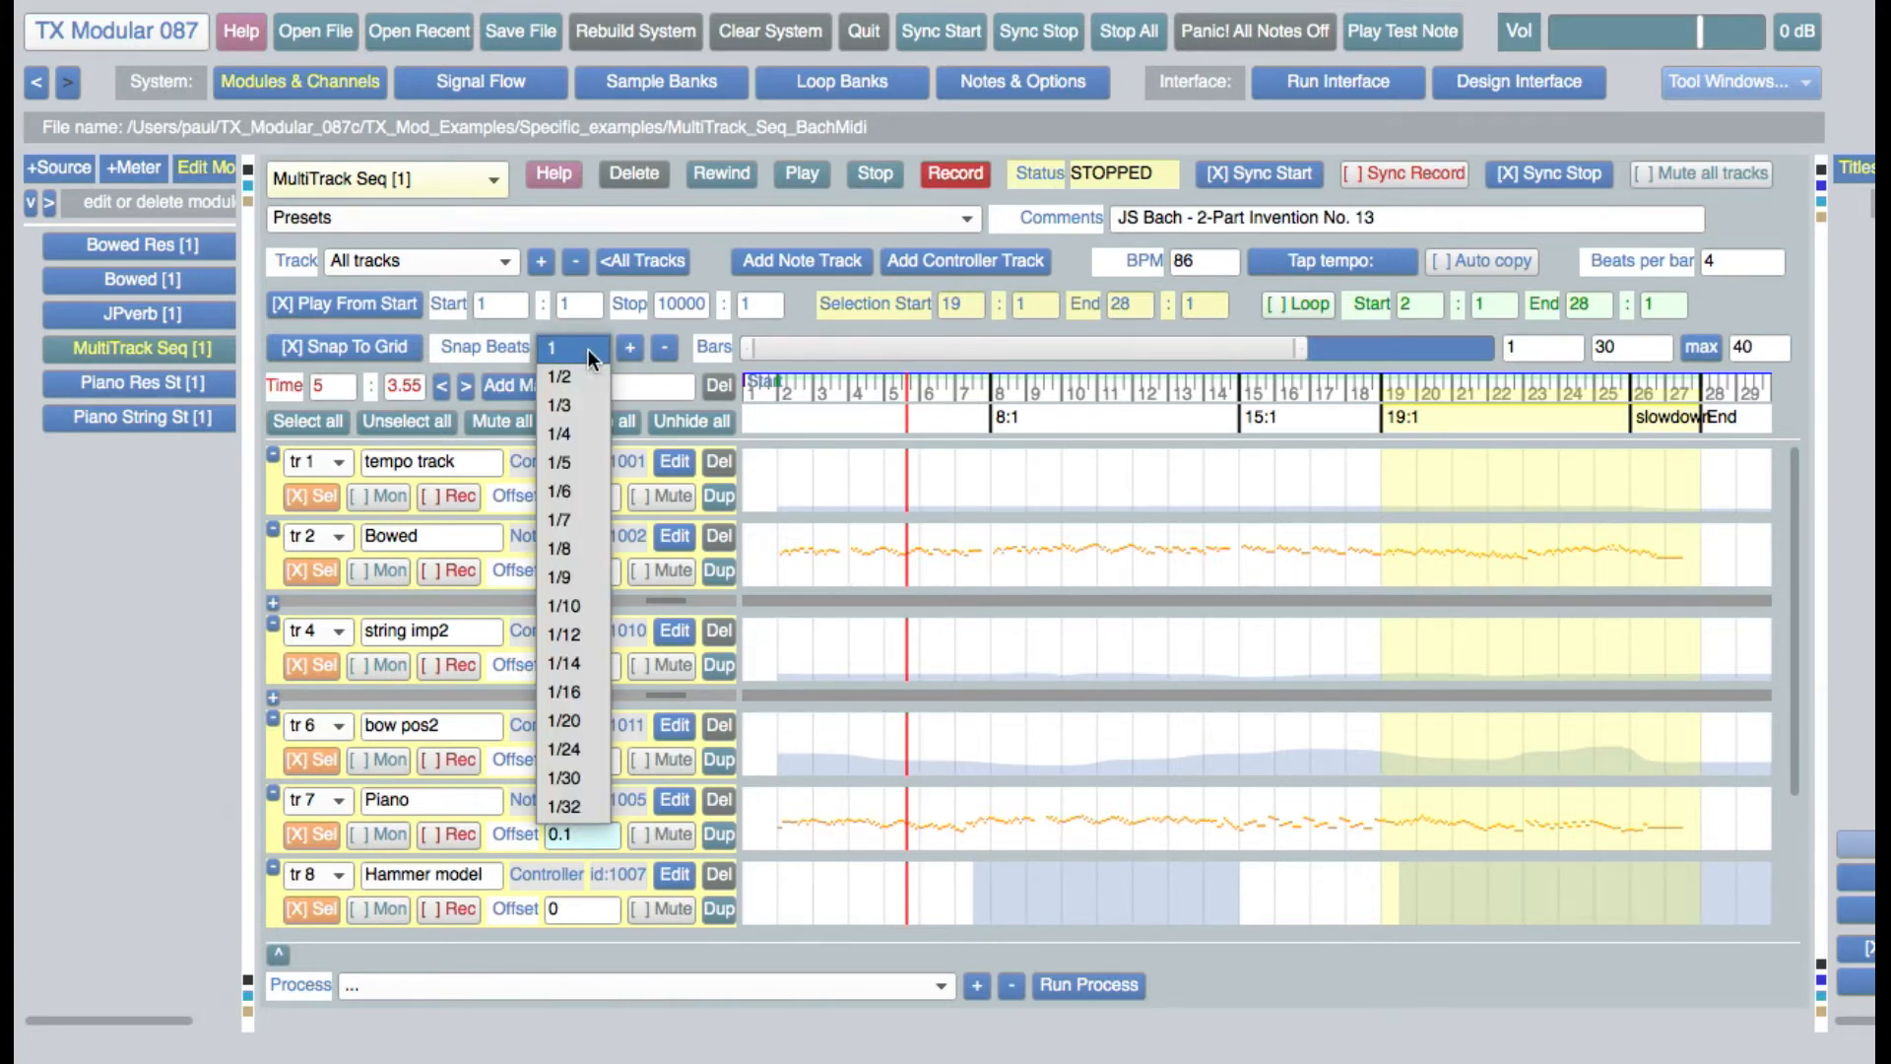
click(588, 348)
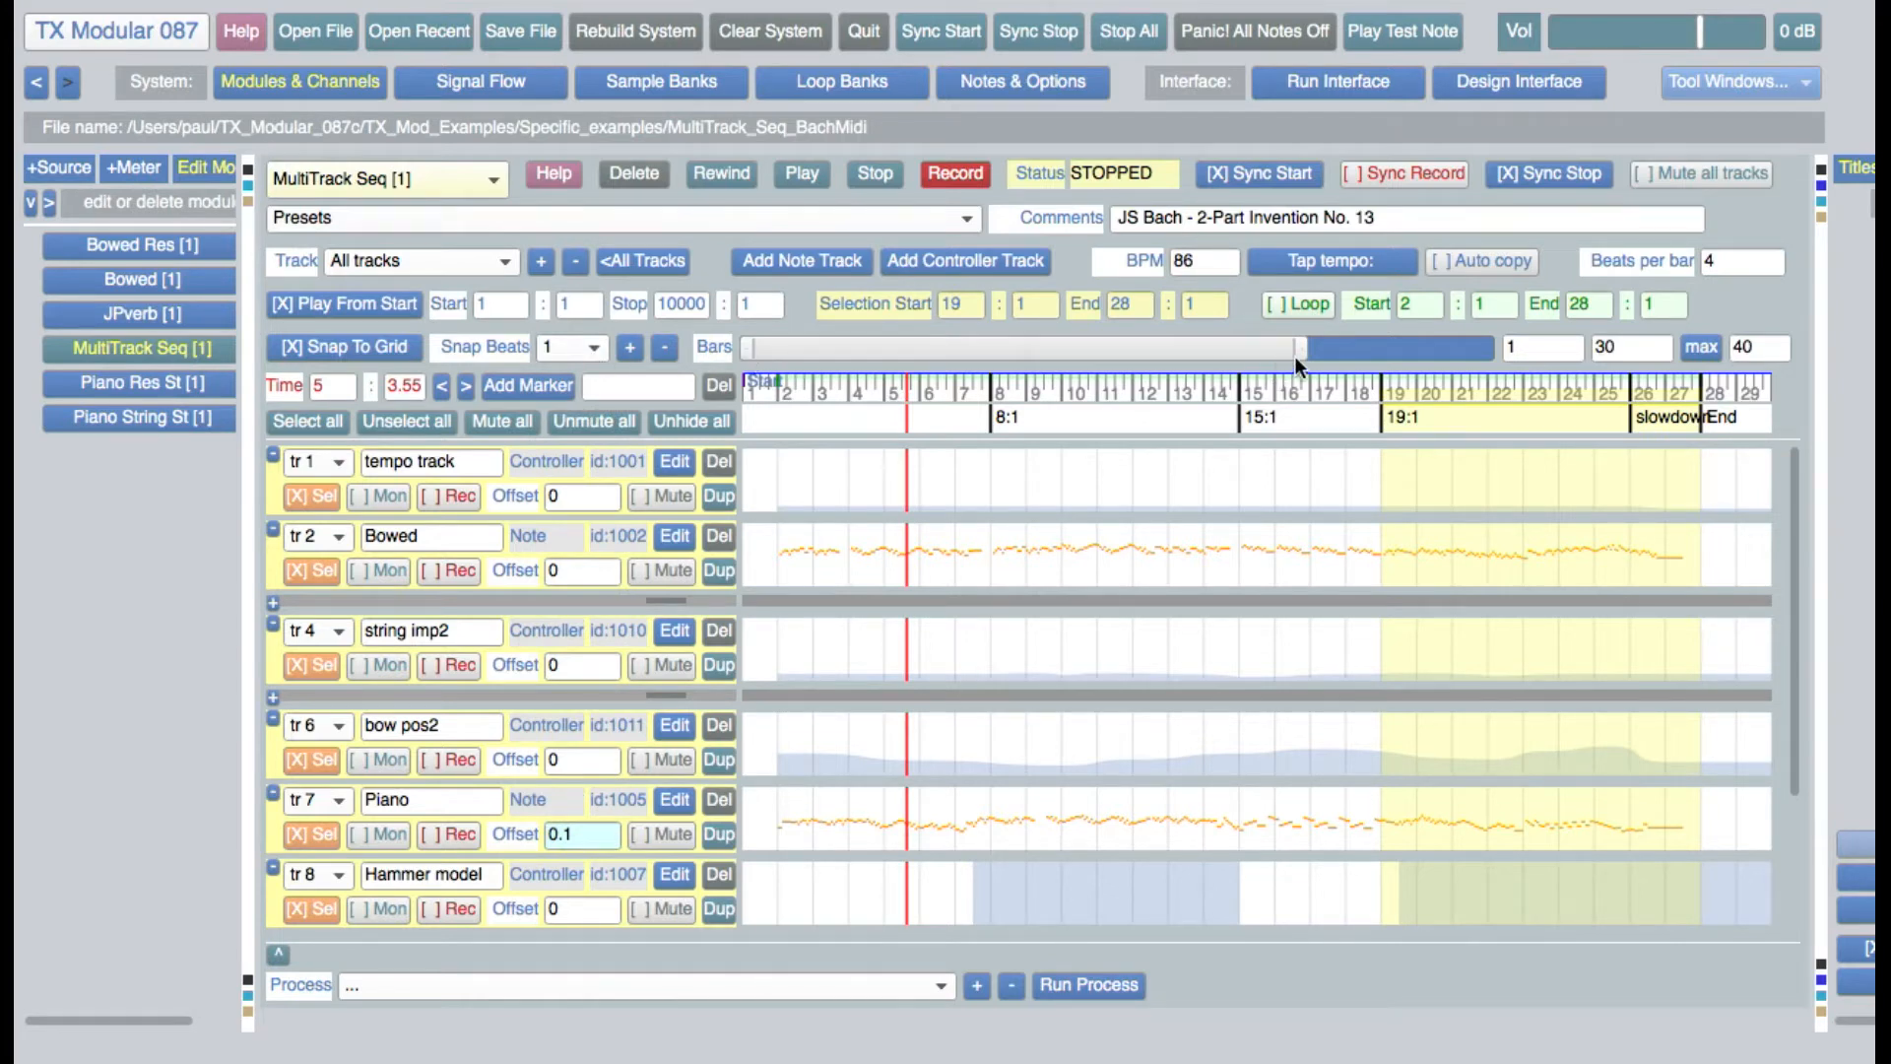
mouse_move(1306, 351)
mouse_down()
mouse_move(946, 346)
mouse_move(1343, 351)
mouse_move(1286, 352)
mouse_up()
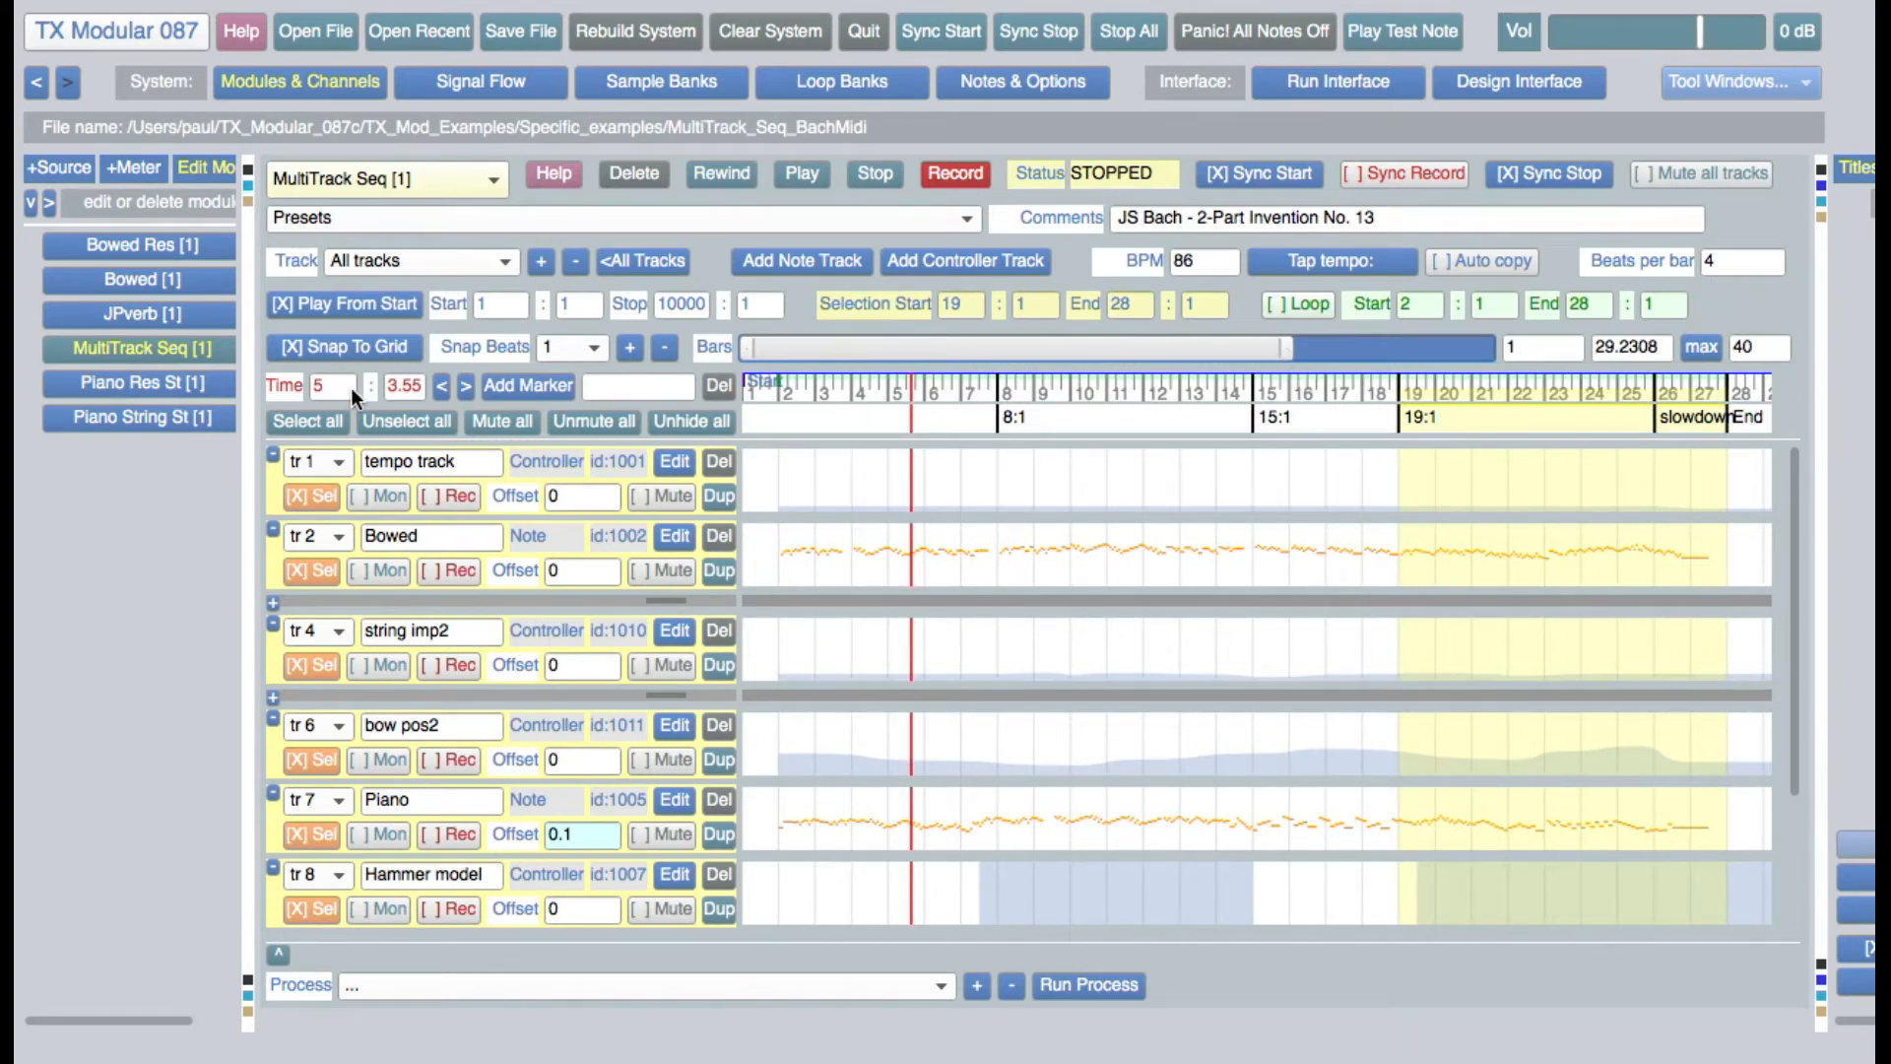
Move the playhead to several positions across the timeline and tracks, finishing on the marker at bar 8, beat 1
click(836, 410)
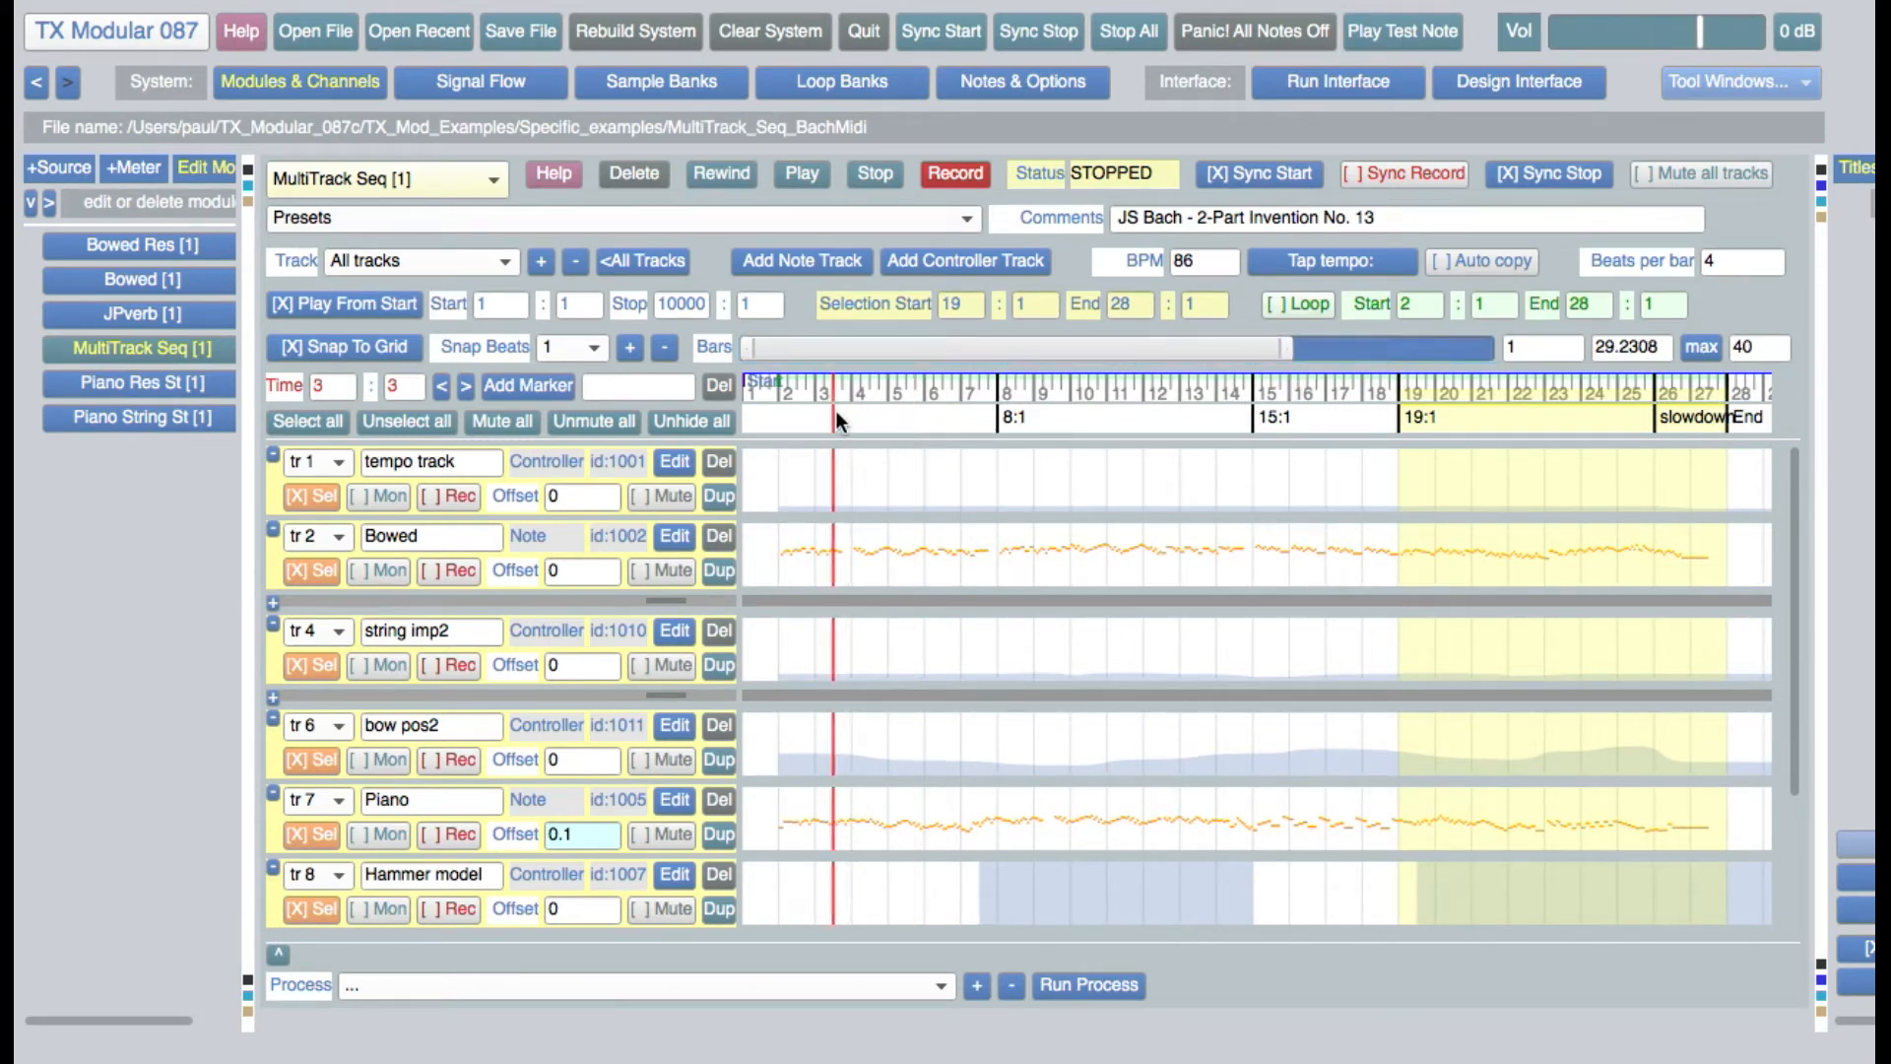
click(889, 488)
click(1019, 558)
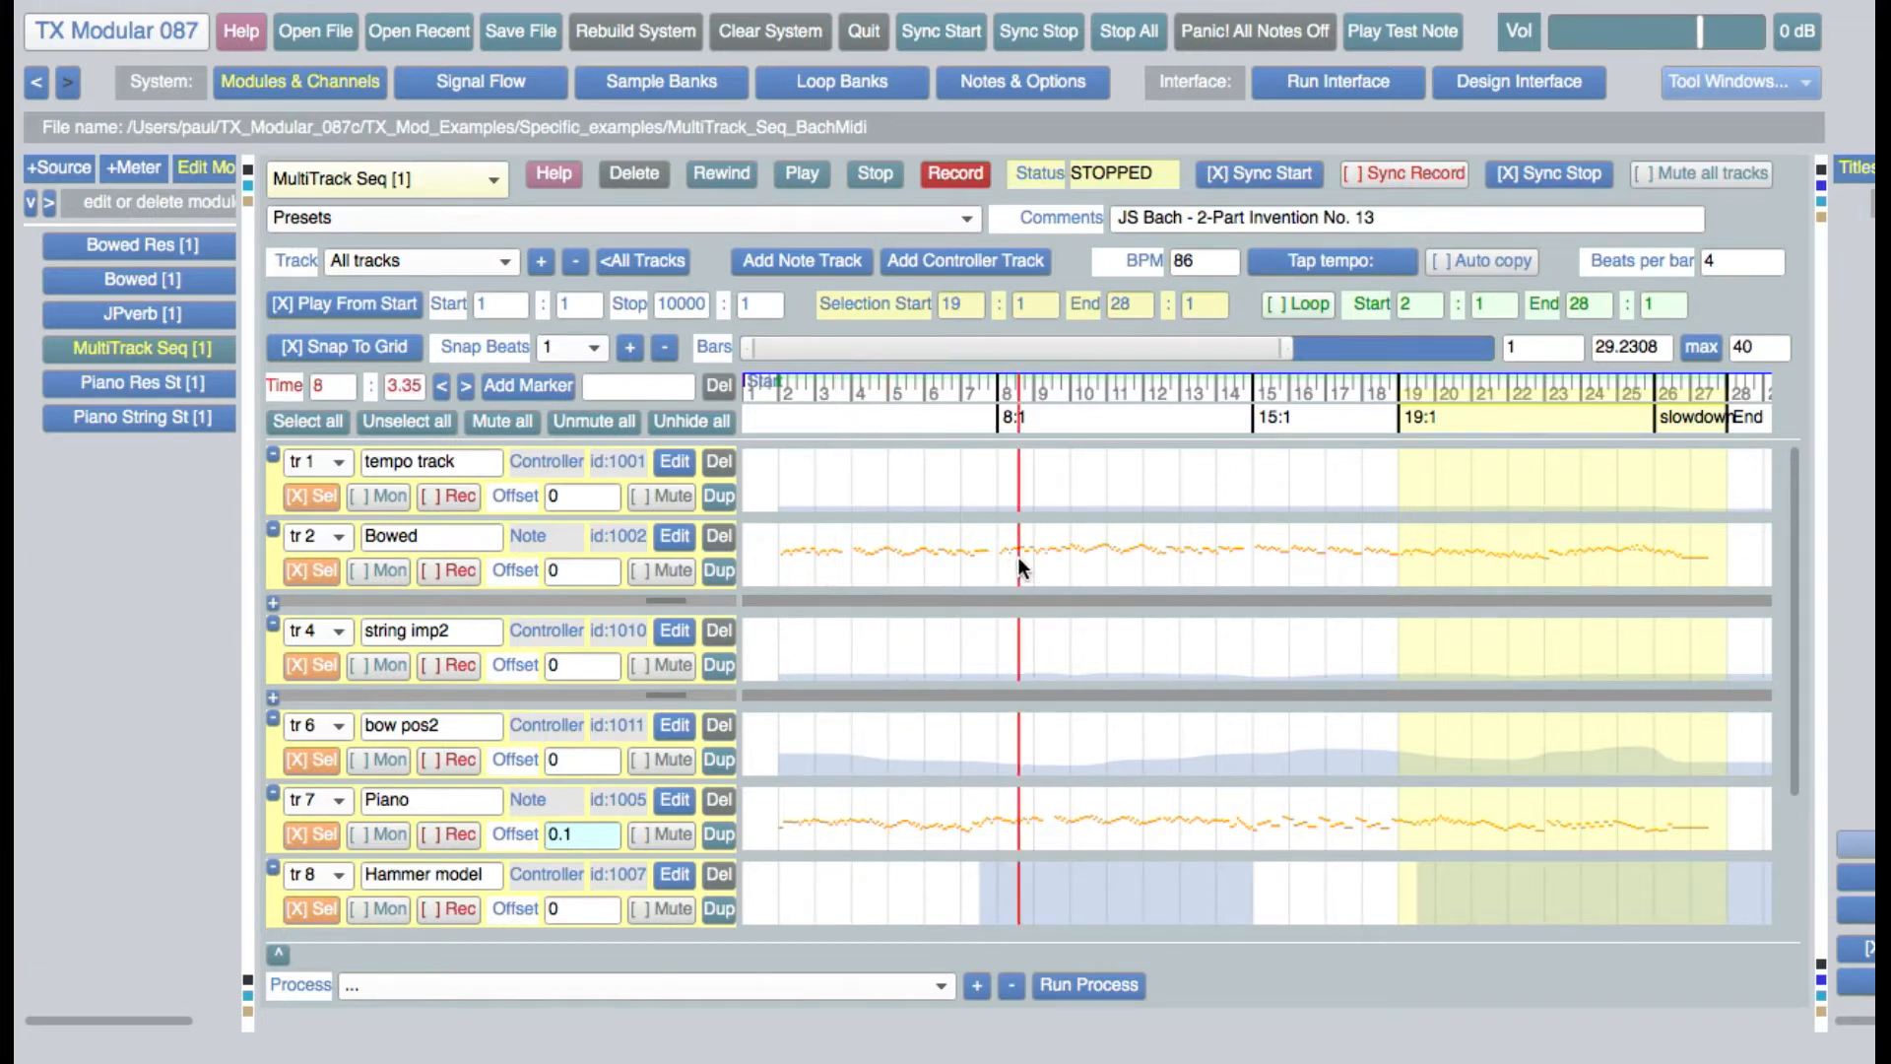
click(853, 420)
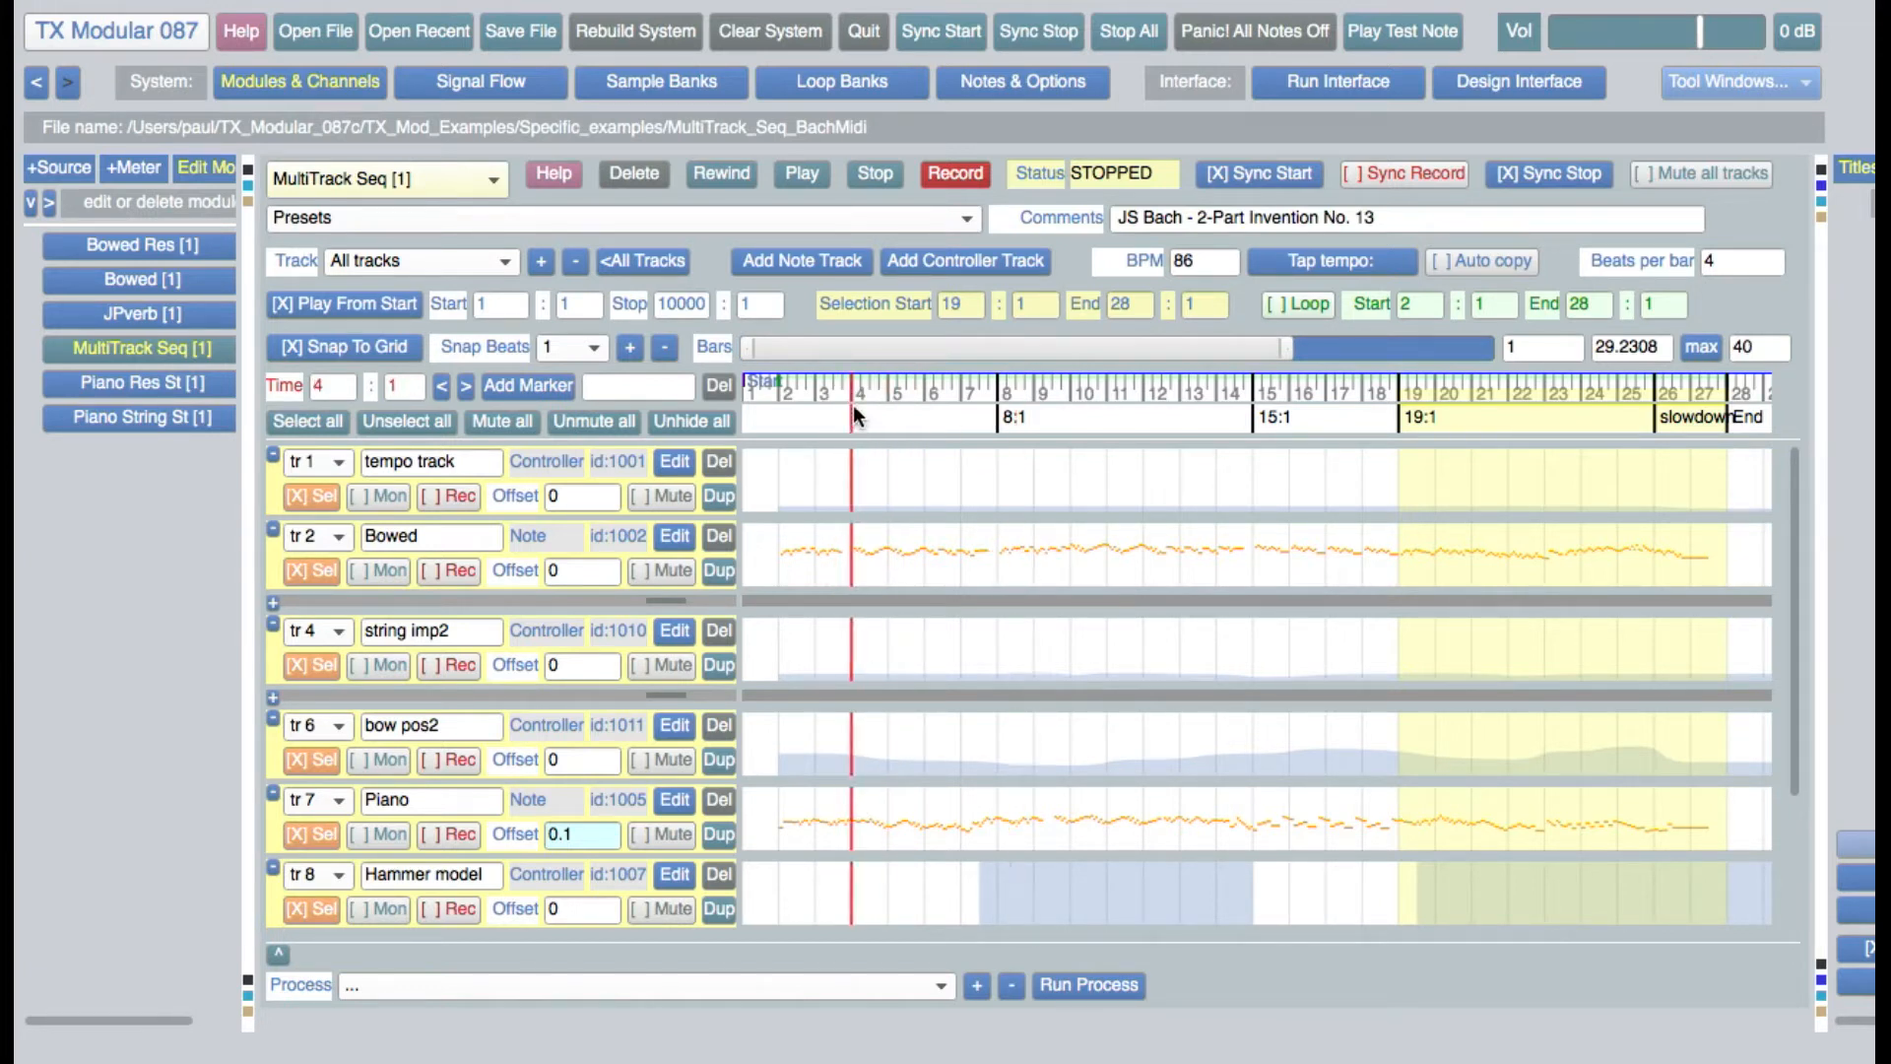
click(997, 423)
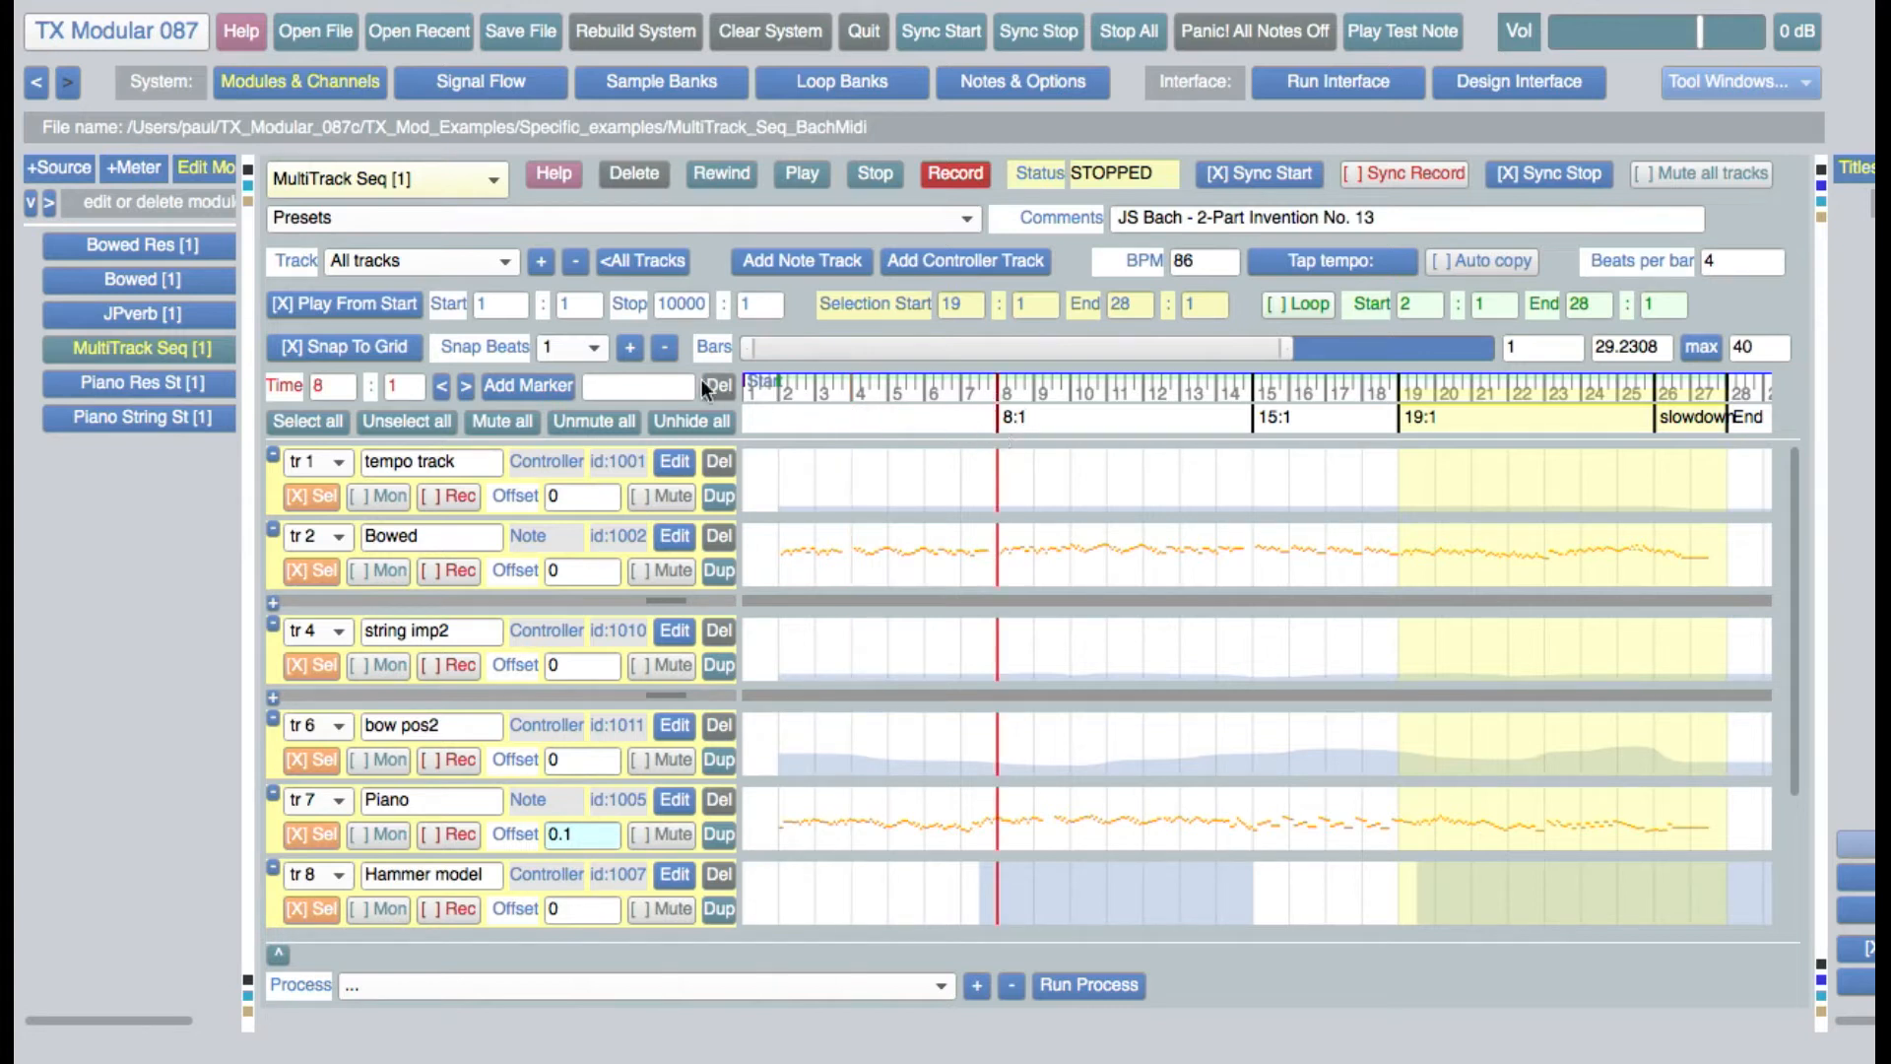
Turn off Play From Start, play the sequence from the bar 8 playhead position, and stop it
click(374, 304)
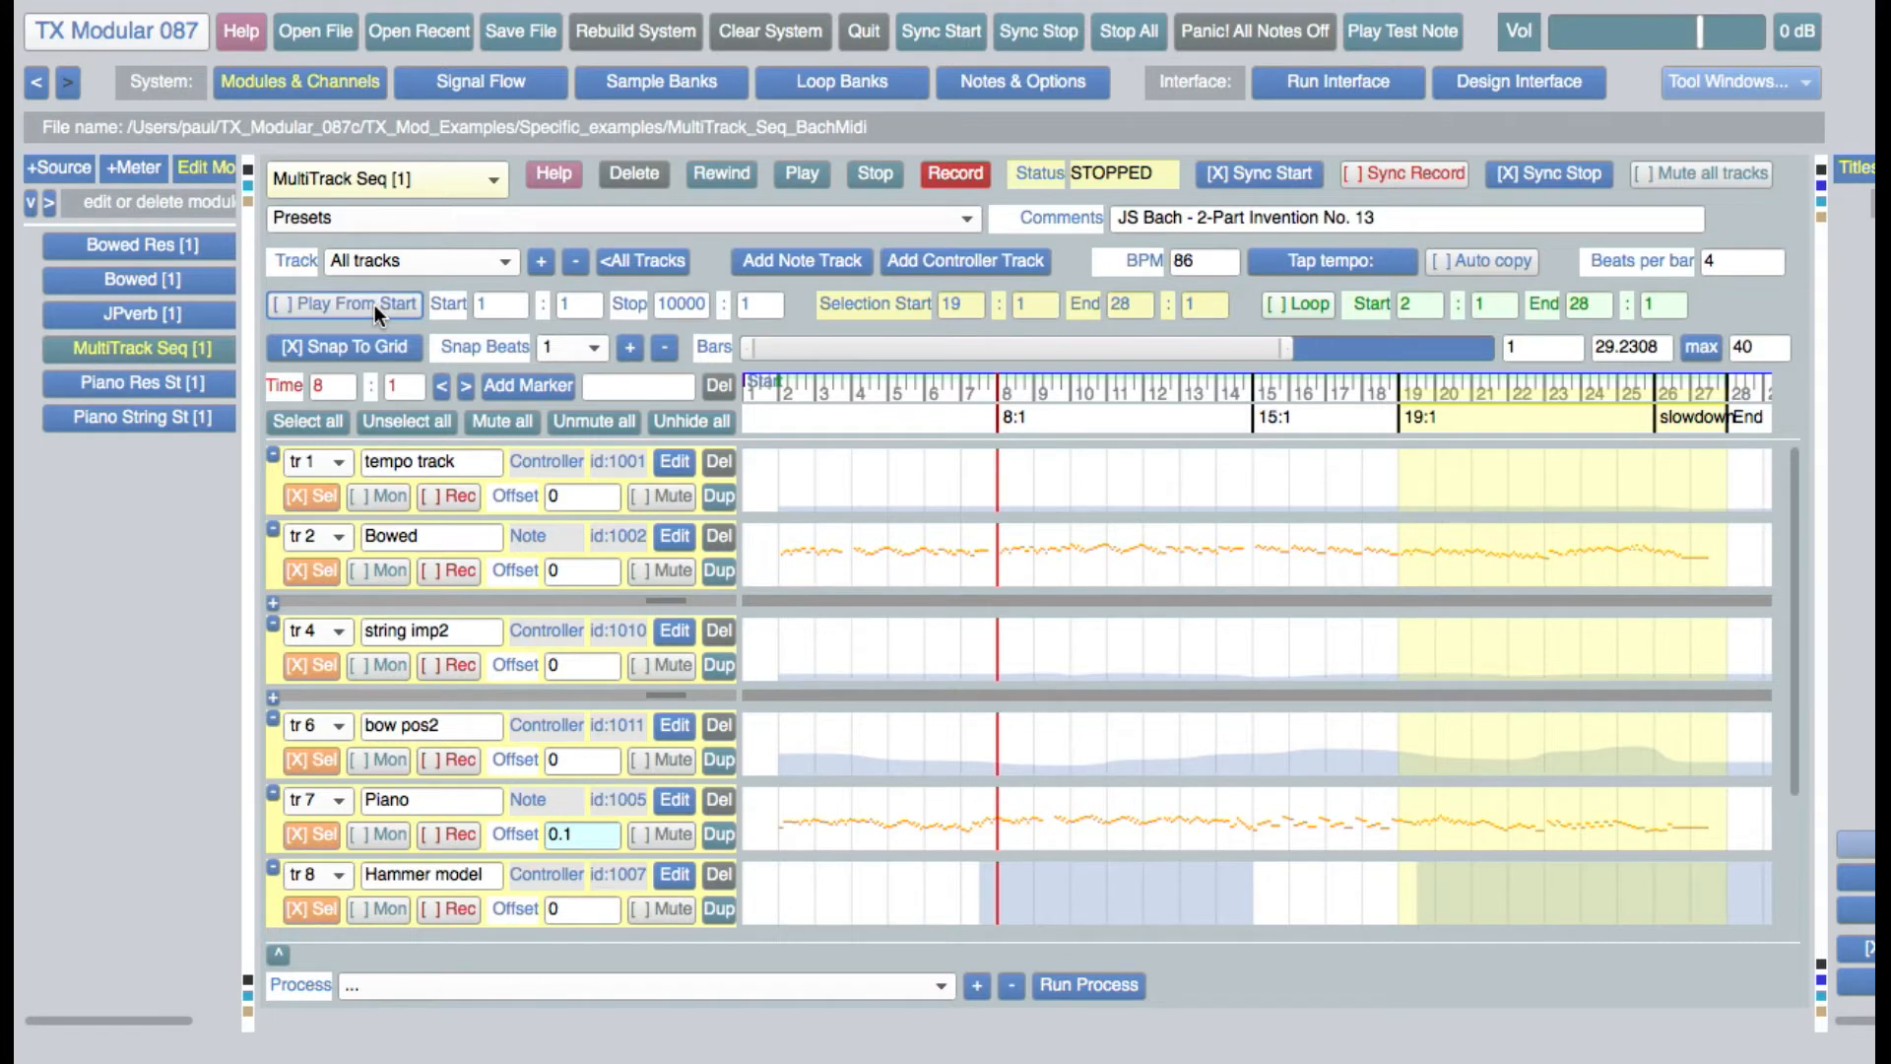
click(813, 171)
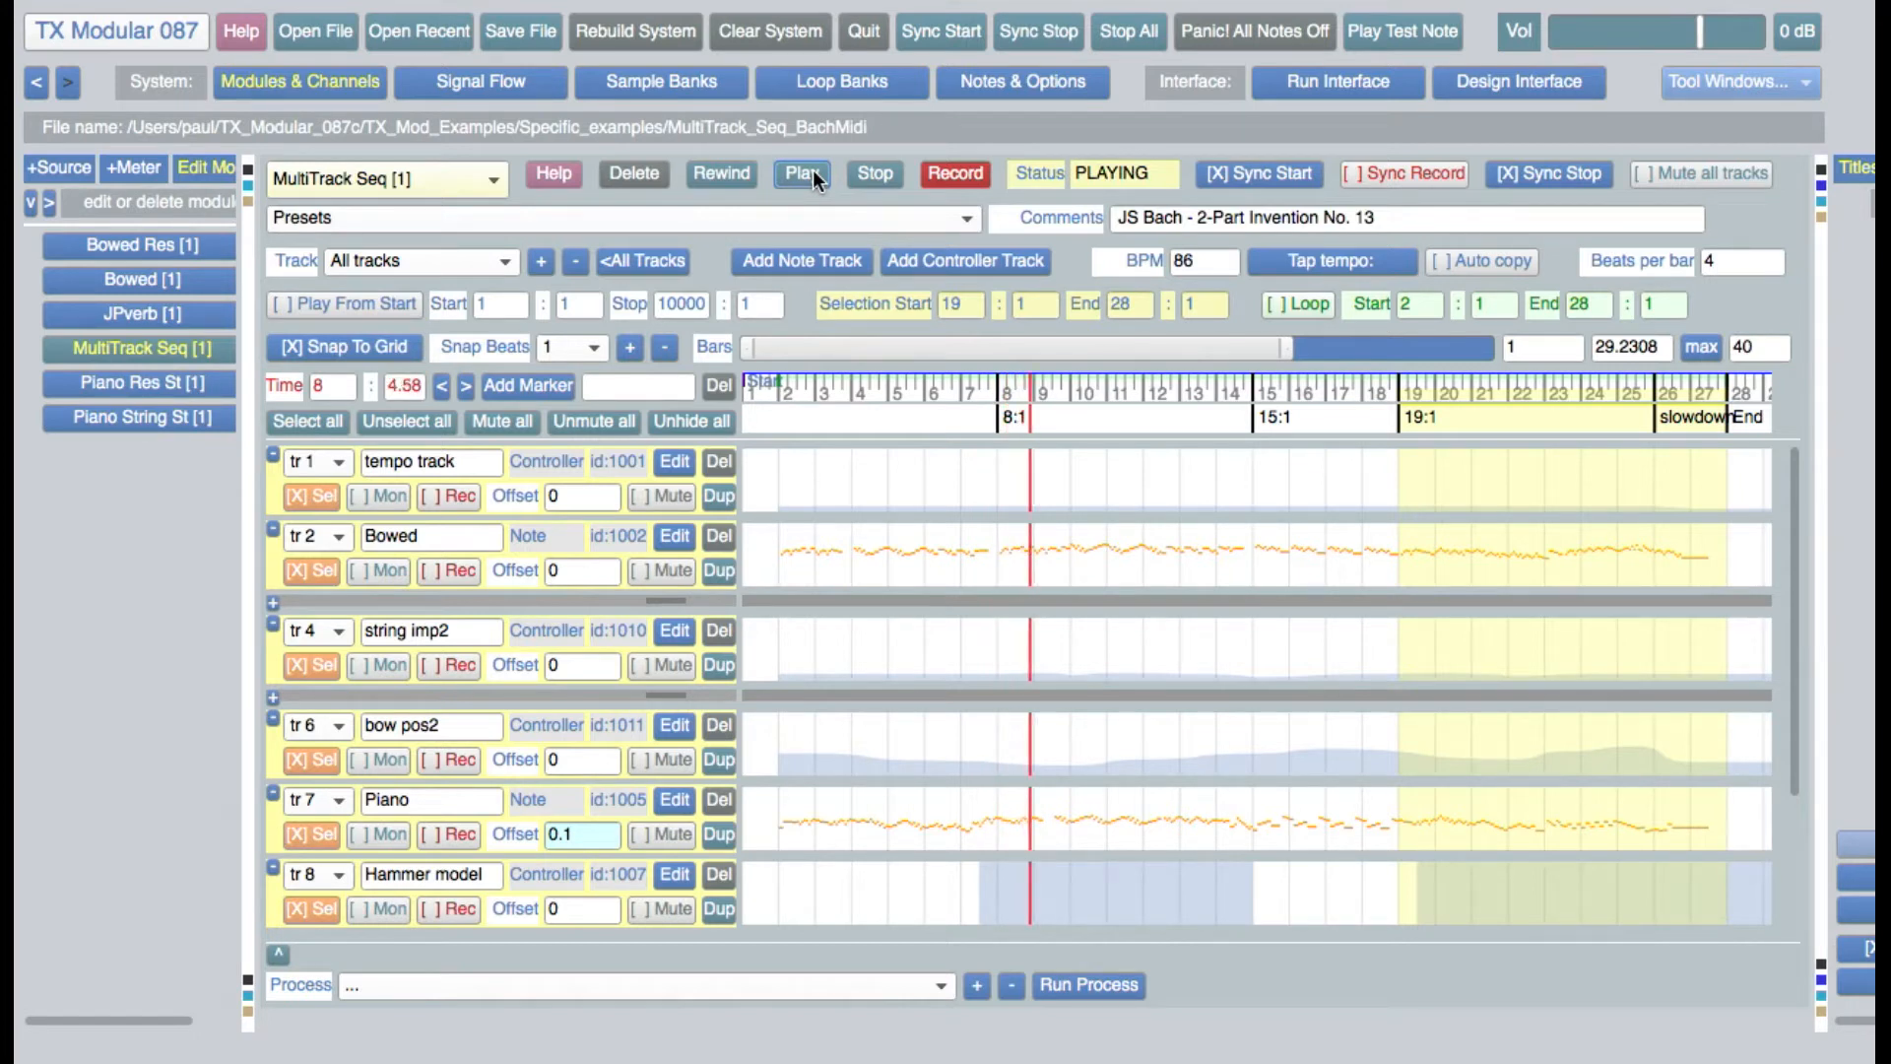
click(886, 176)
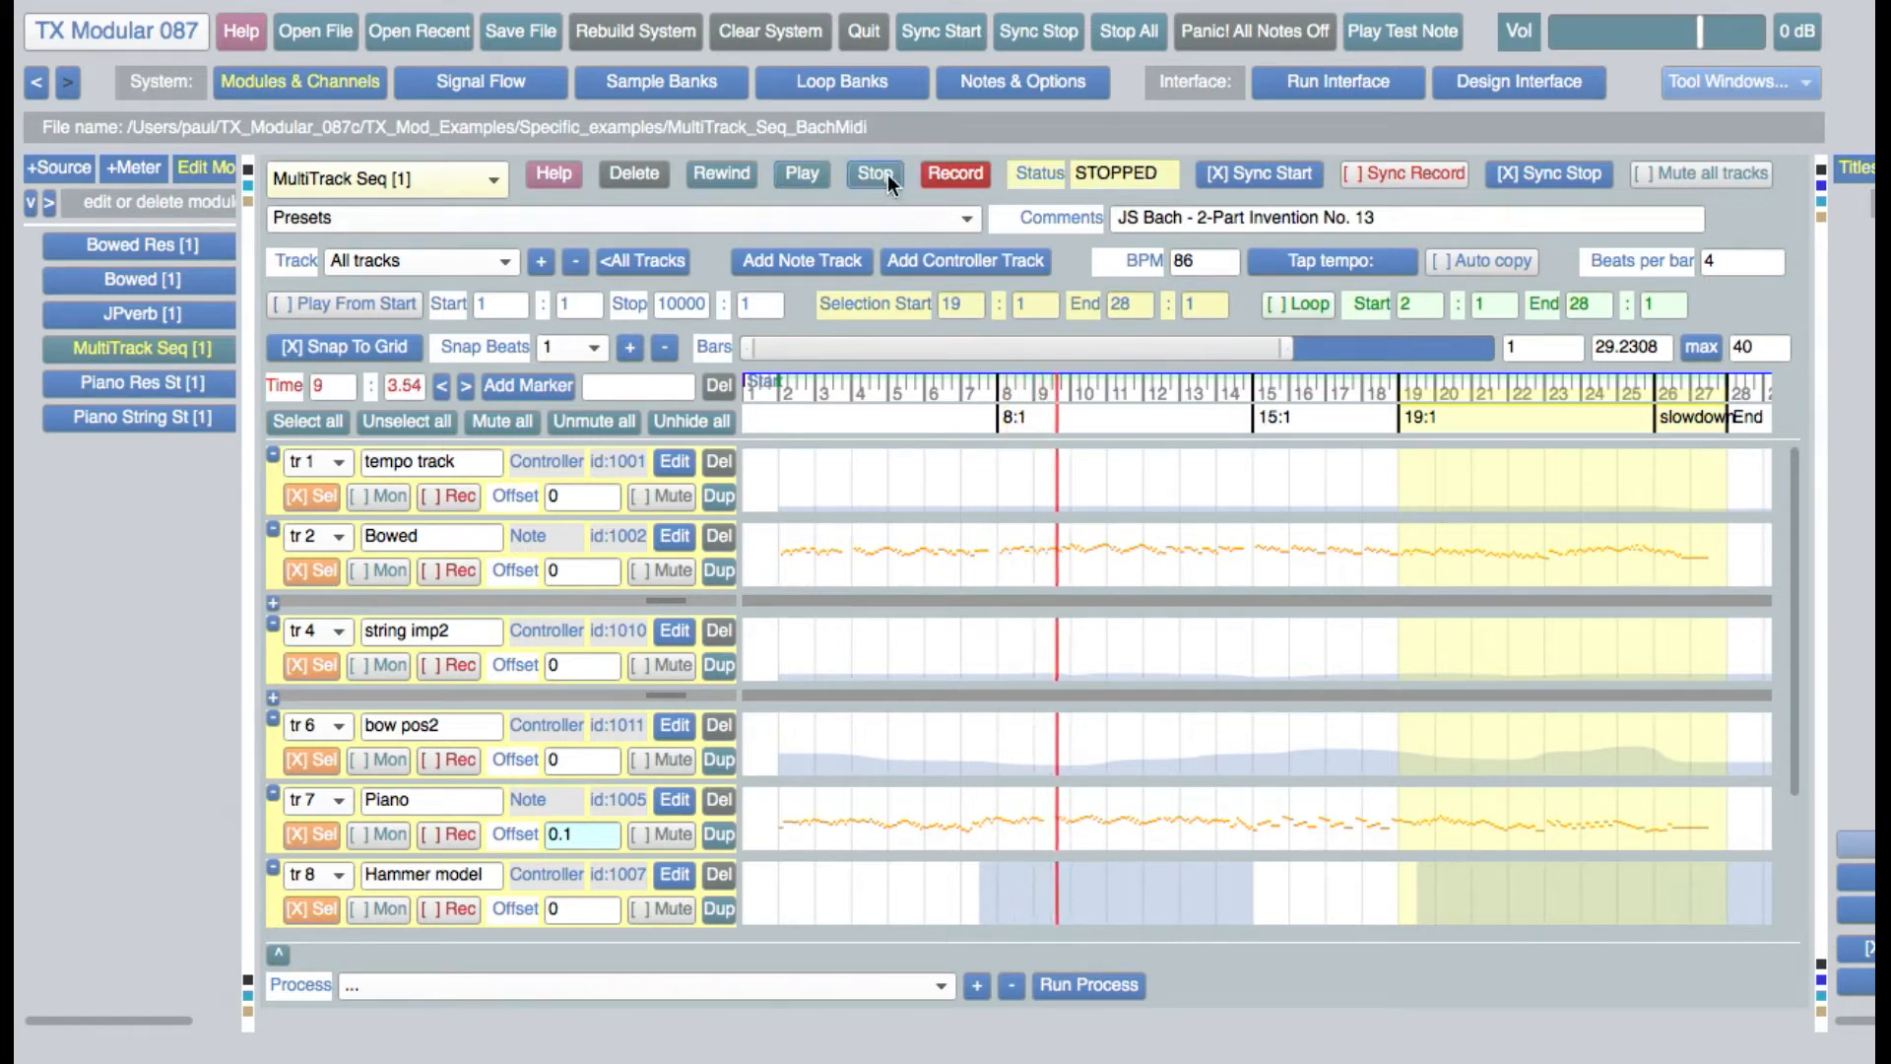
Jump the playhead back to the 8:1 marker and forward to the 15:1 marker
click(440, 387)
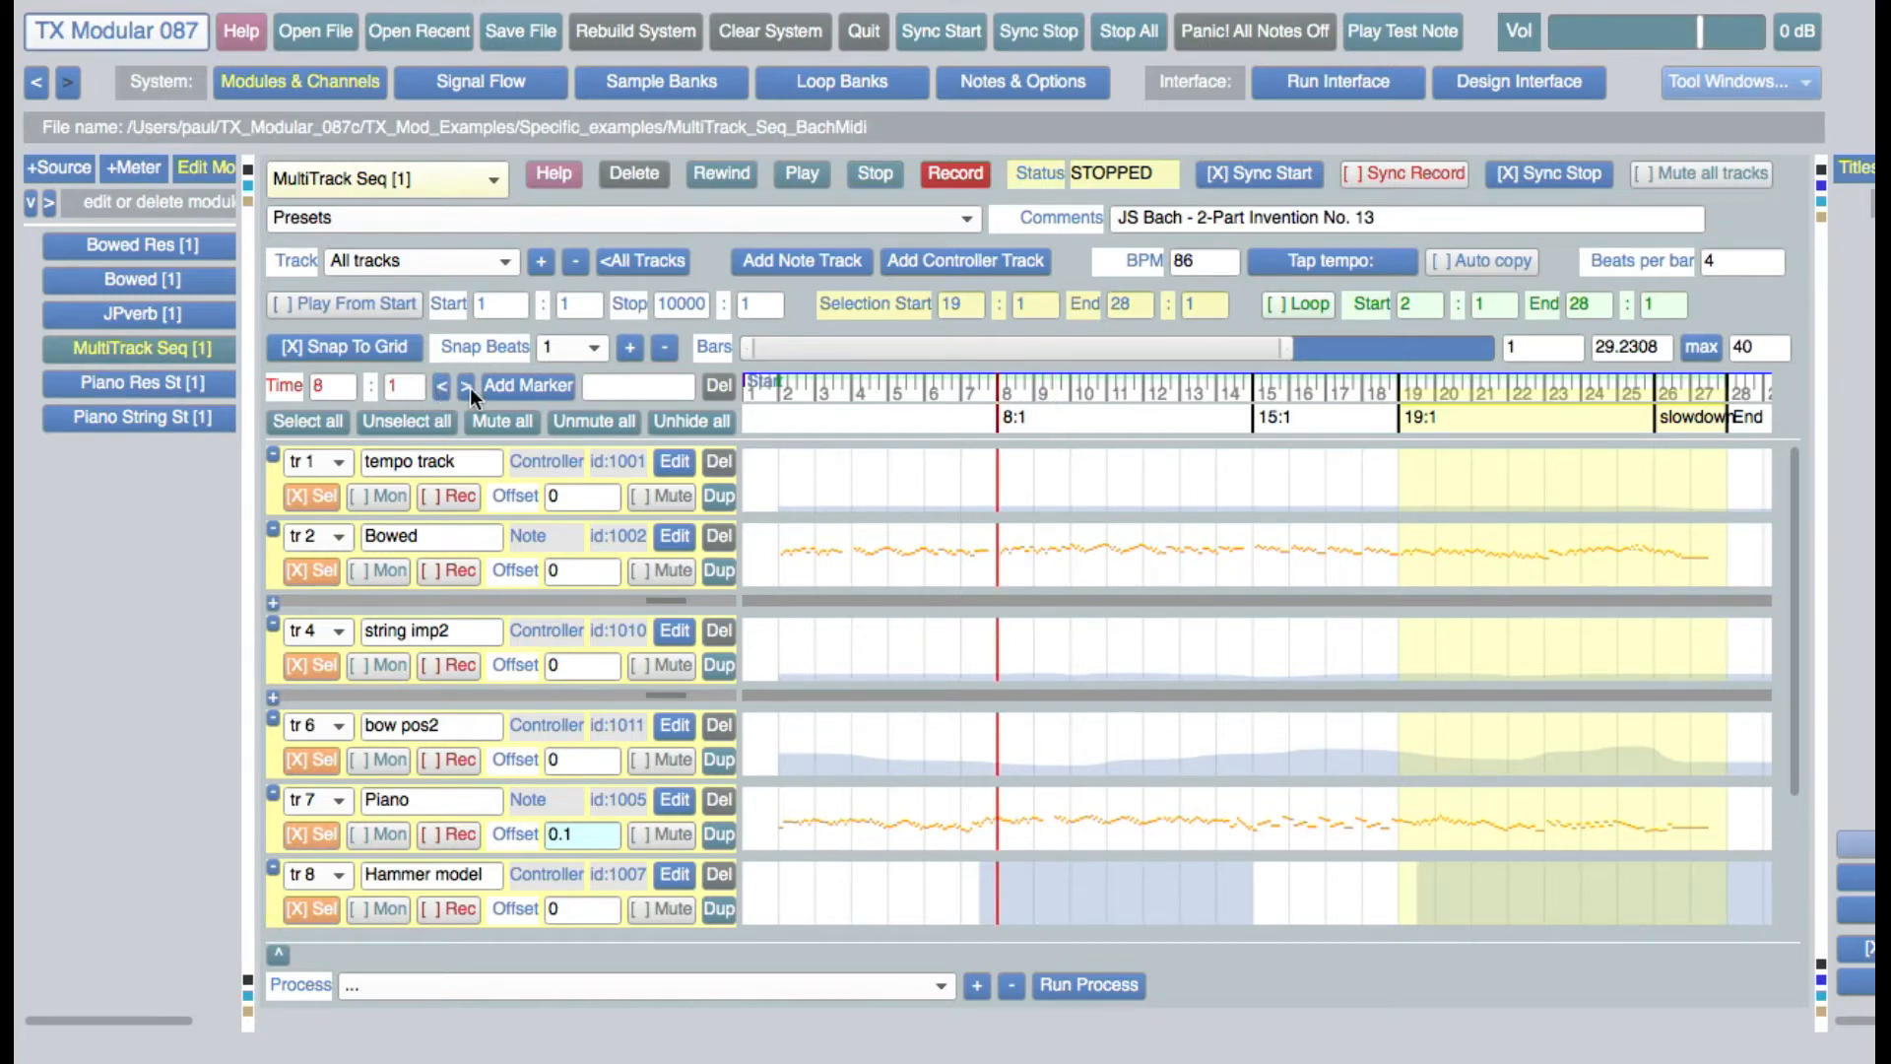
click(466, 385)
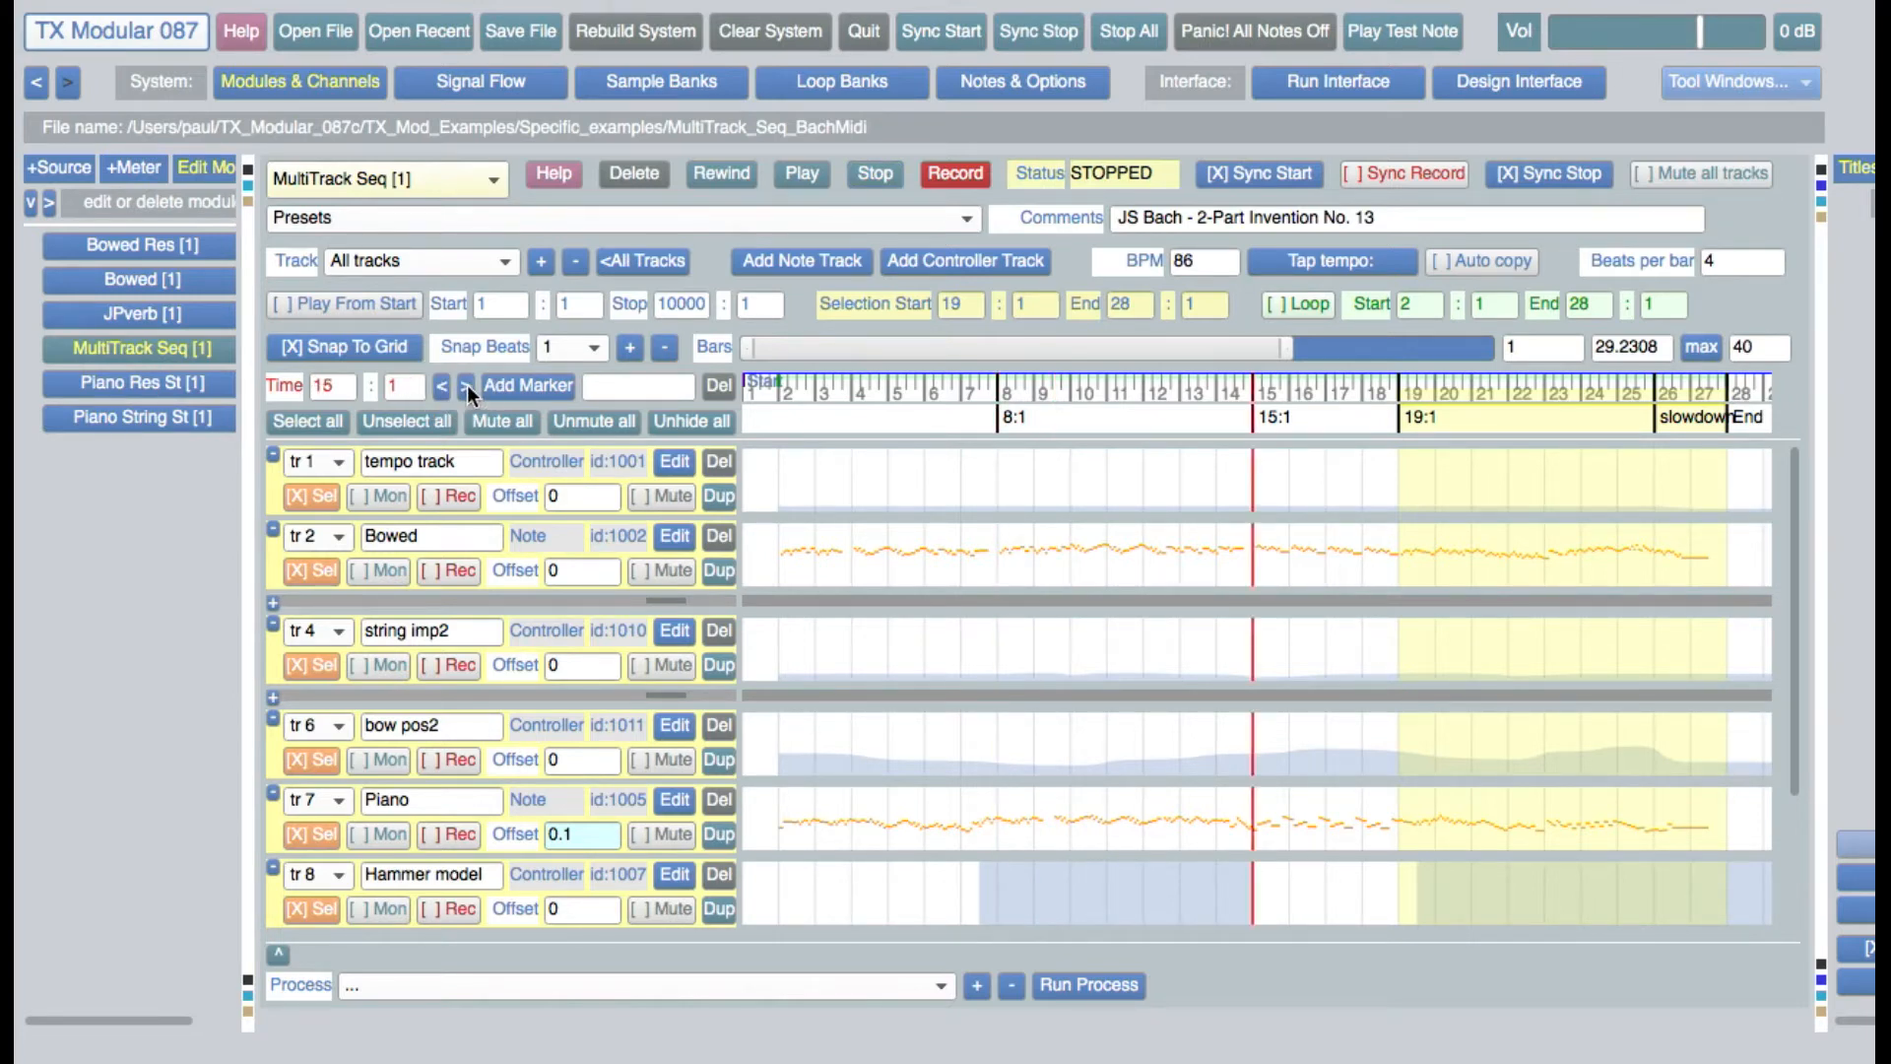
Add a marker at bar 12, beat 2, delete it again, and return the playhead to the 8:1 marker
click(1149, 412)
click(555, 386)
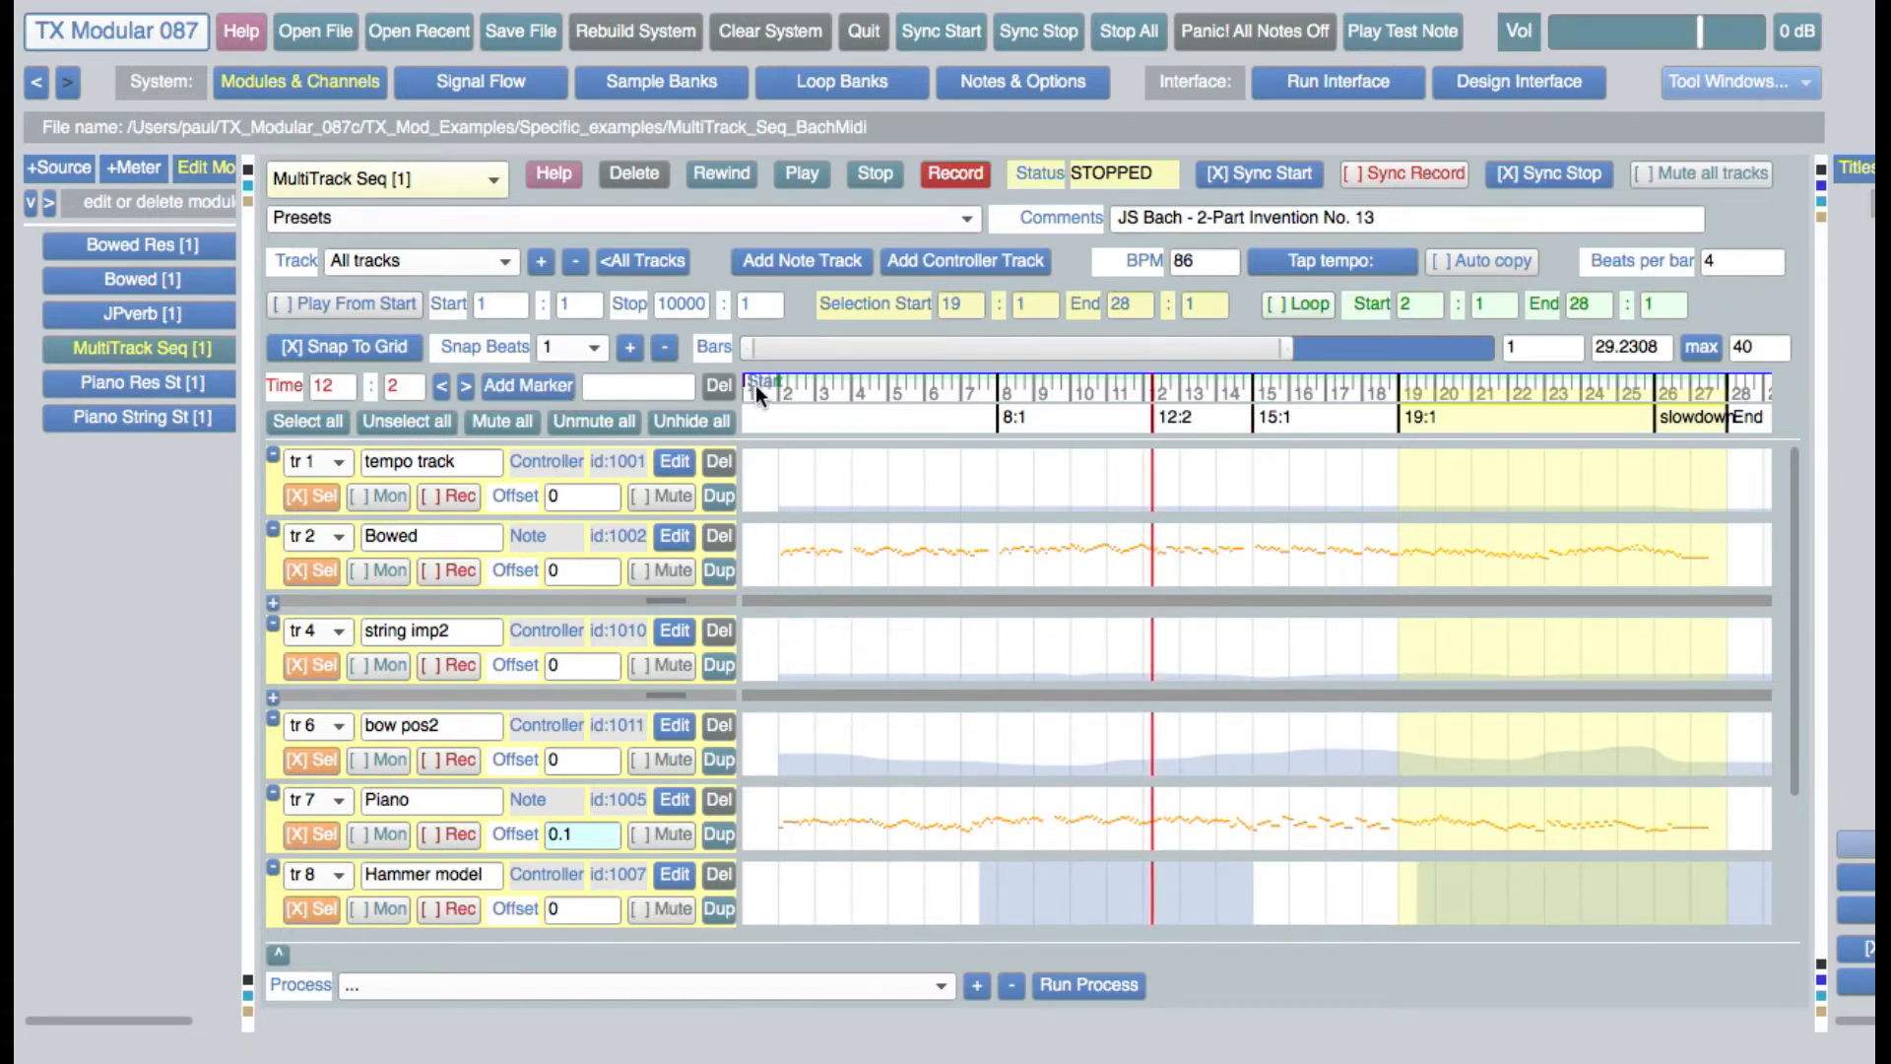
click(720, 389)
click(997, 423)
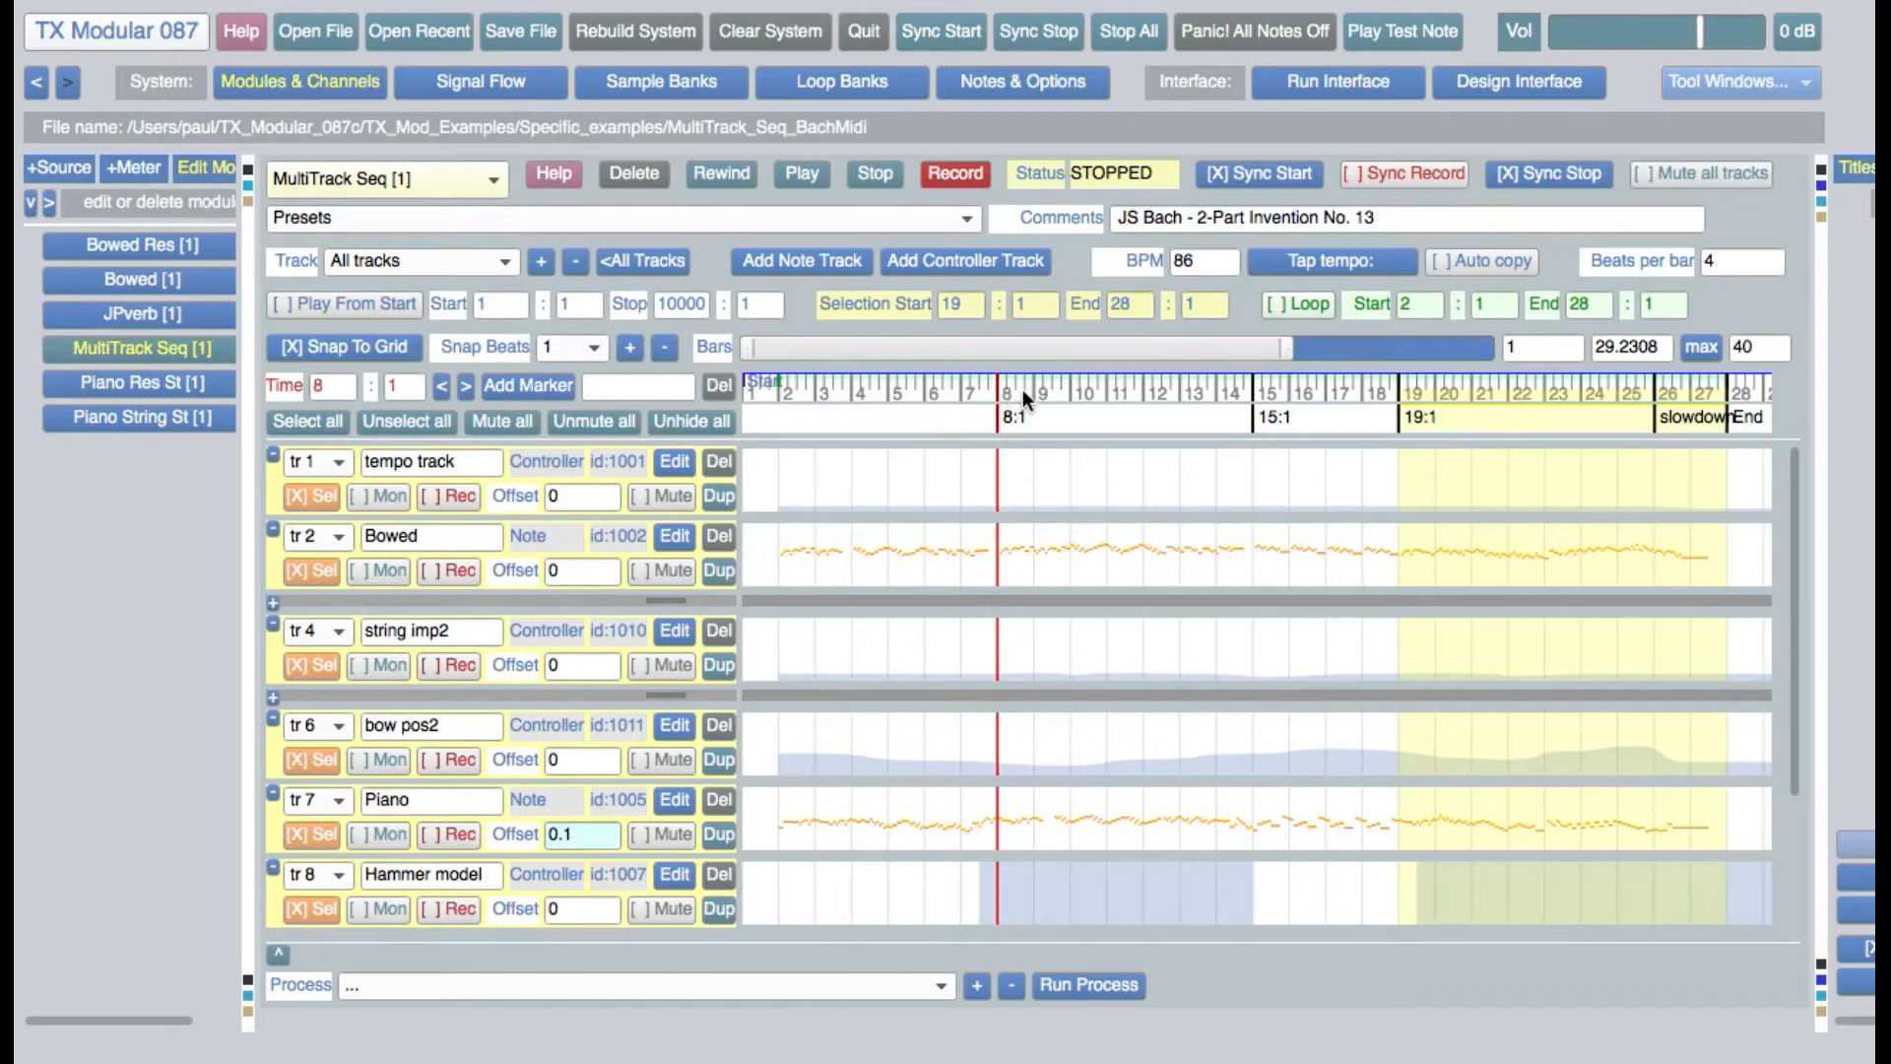
Select the time range from 8:4 to 16:4 on the timeline, and replace it with a selection from 20:4 to 24:4
drag(1023, 390, 1027, 391)
drag(1145, 395, 1320, 392)
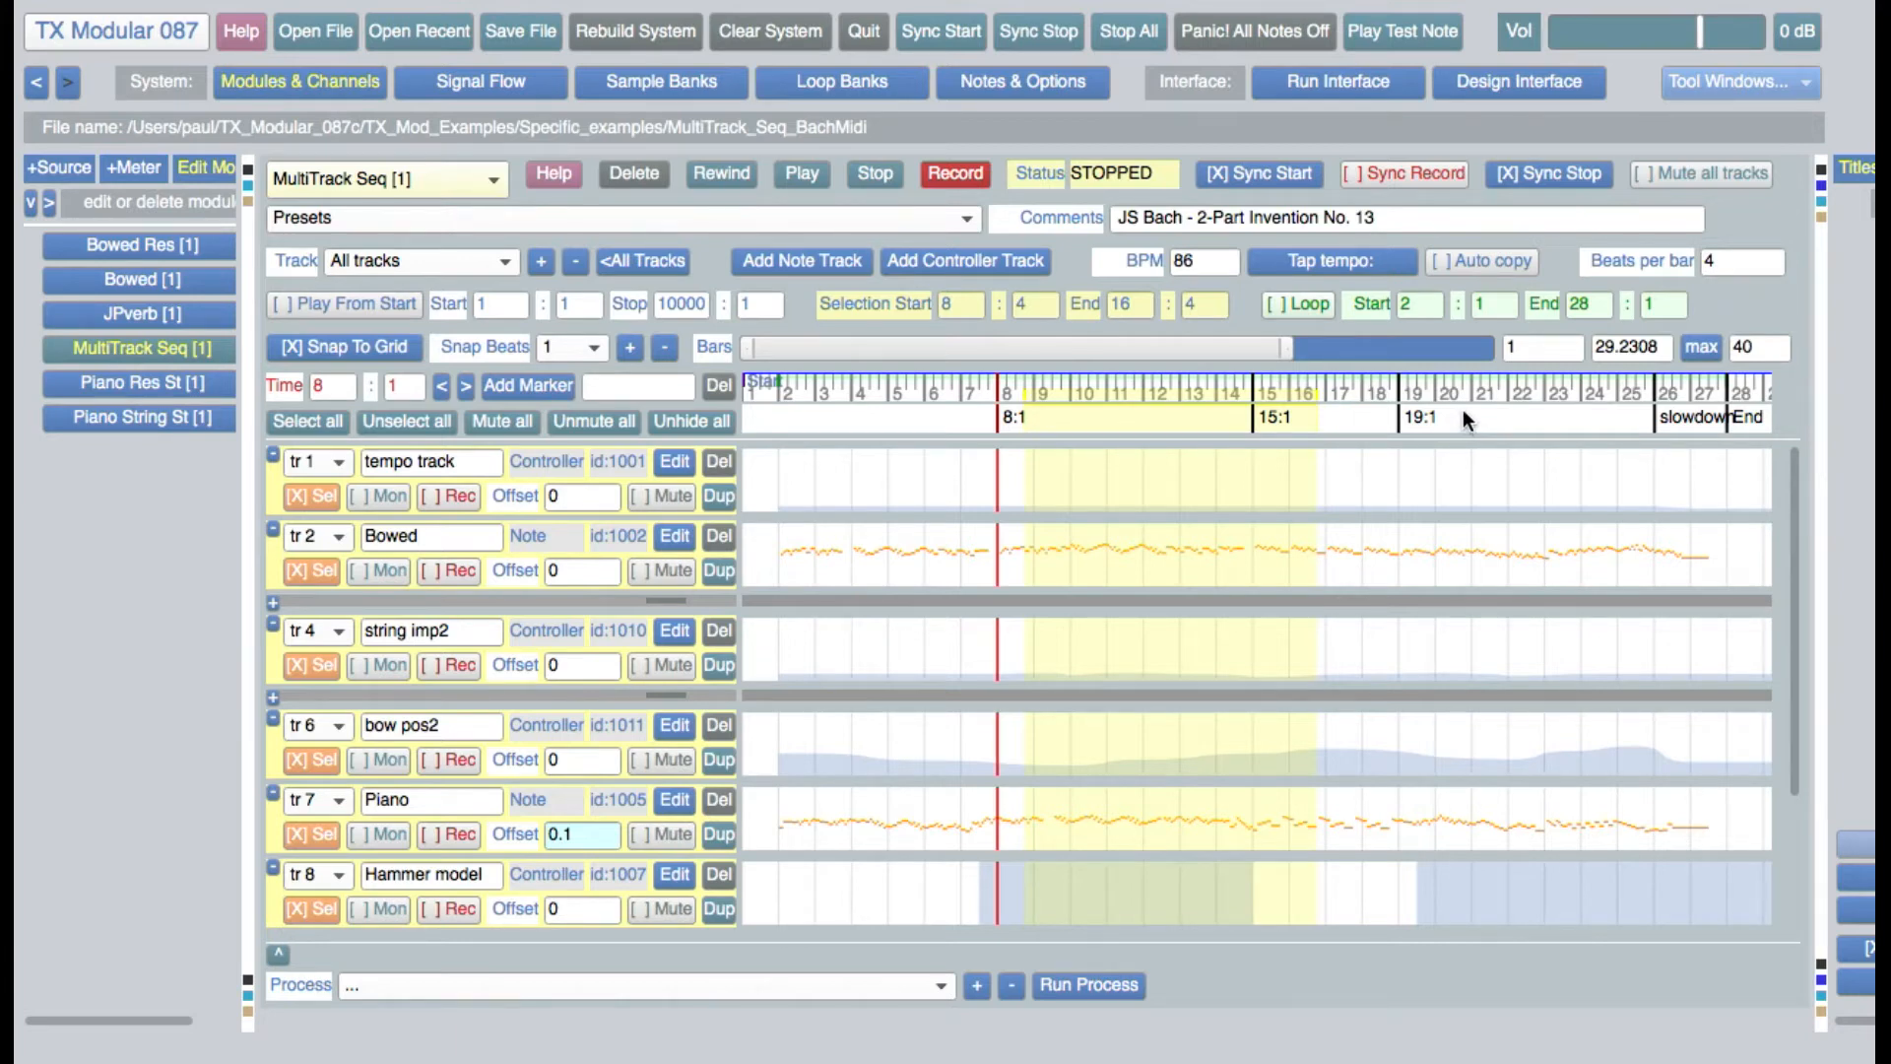
drag(1463, 410, 1612, 414)
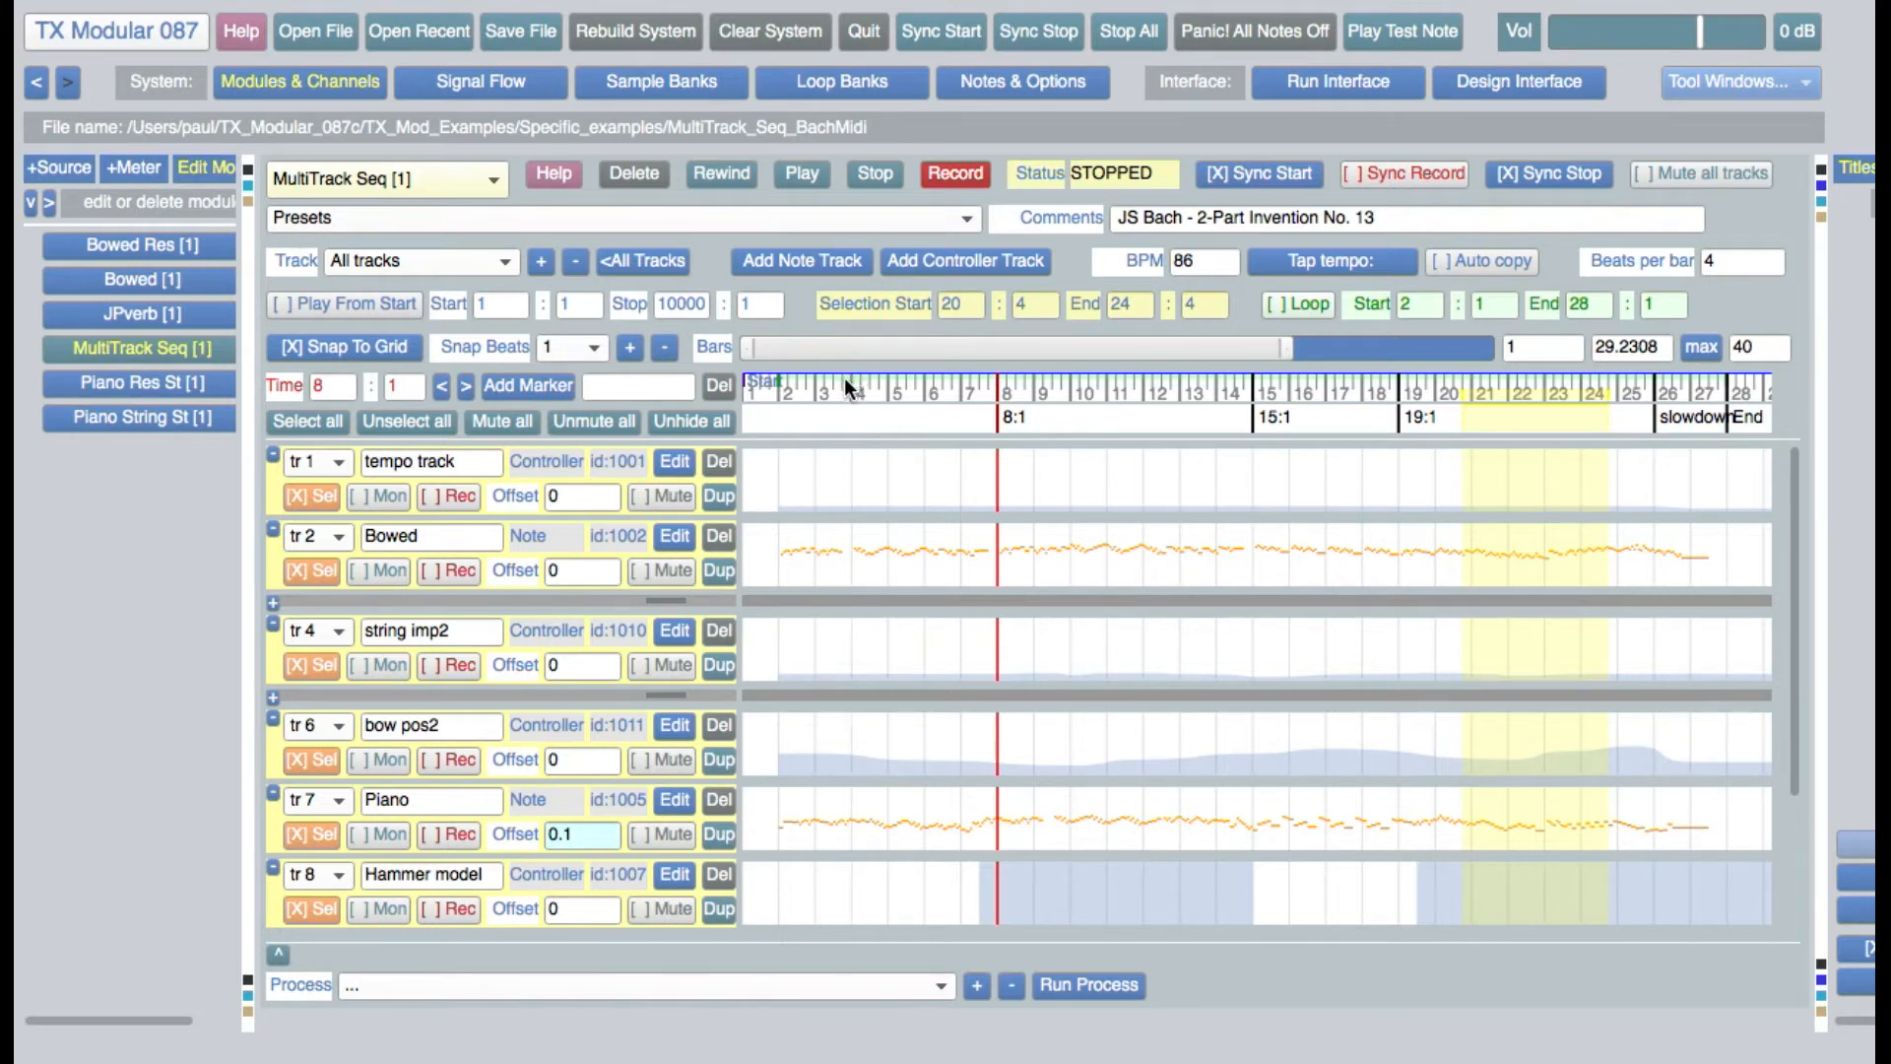
Set the loop range from 3:4 to 10:1 on the timeline and toggle looping on and off
drag(843, 376, 1083, 396)
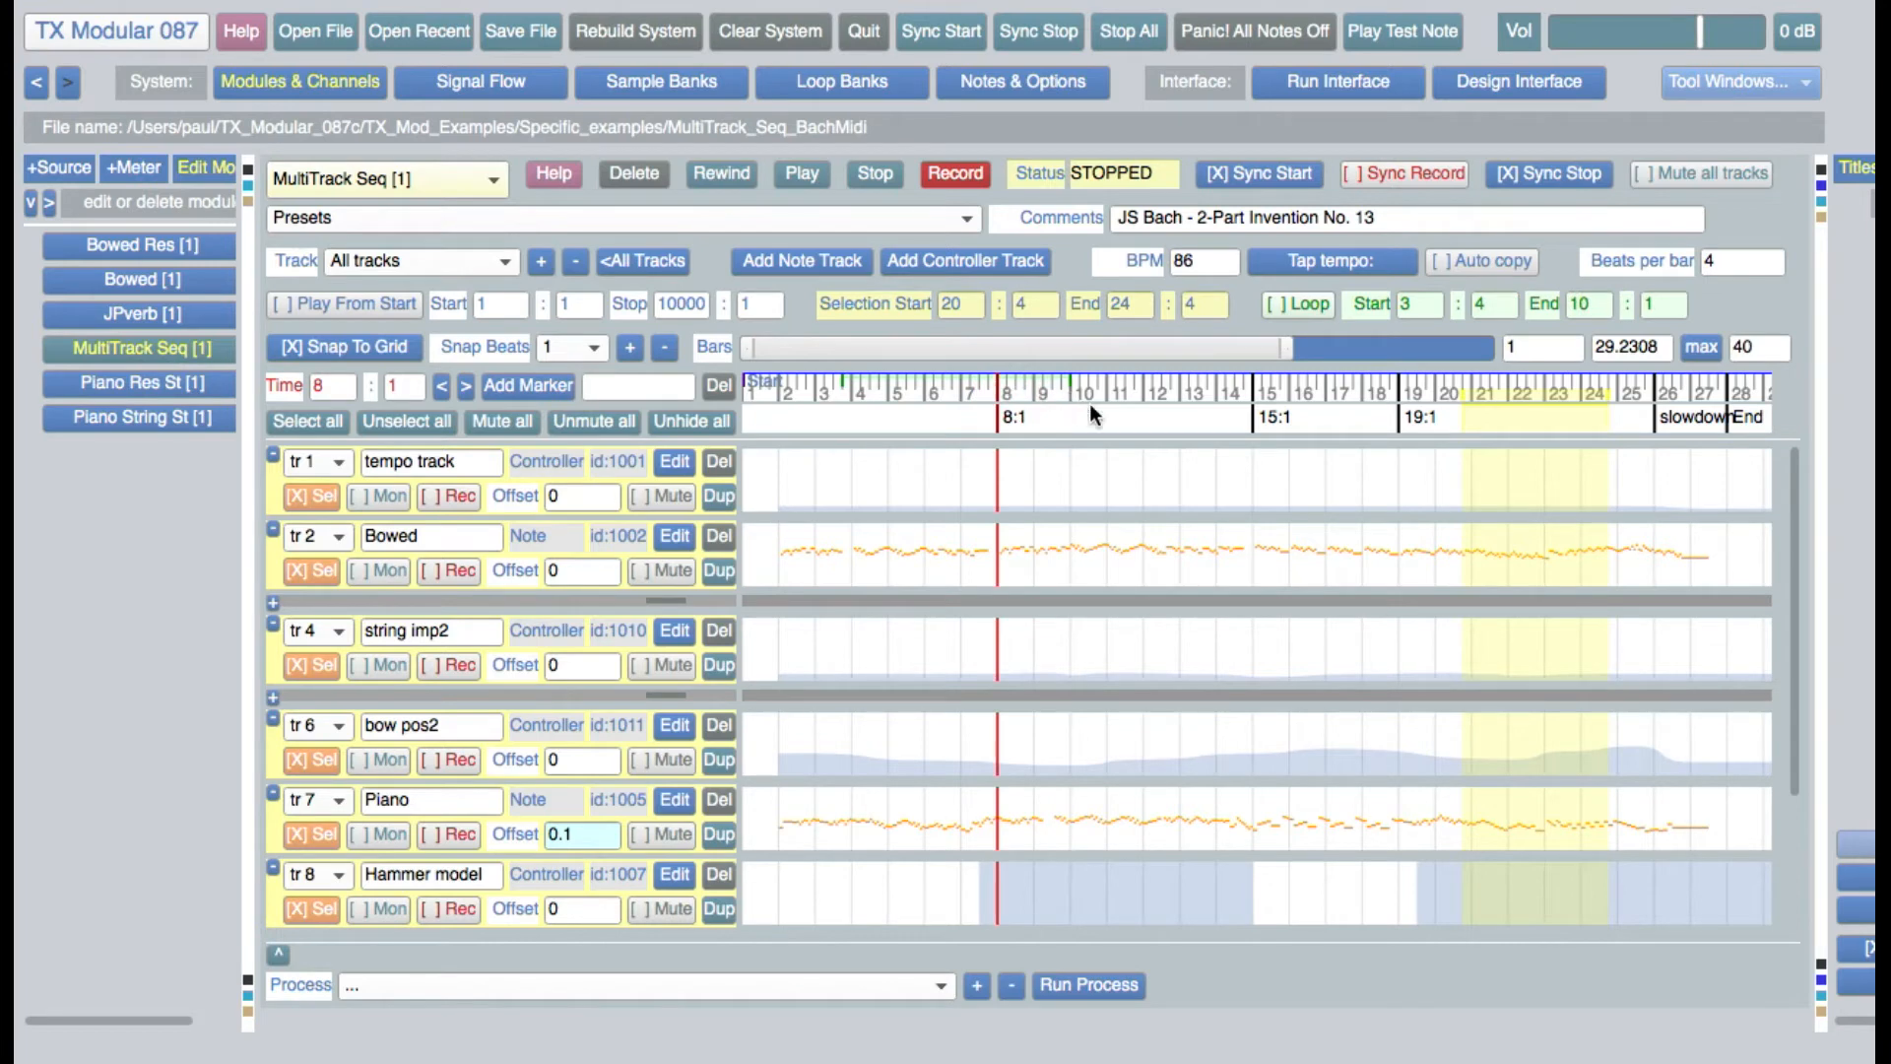
click(1319, 304)
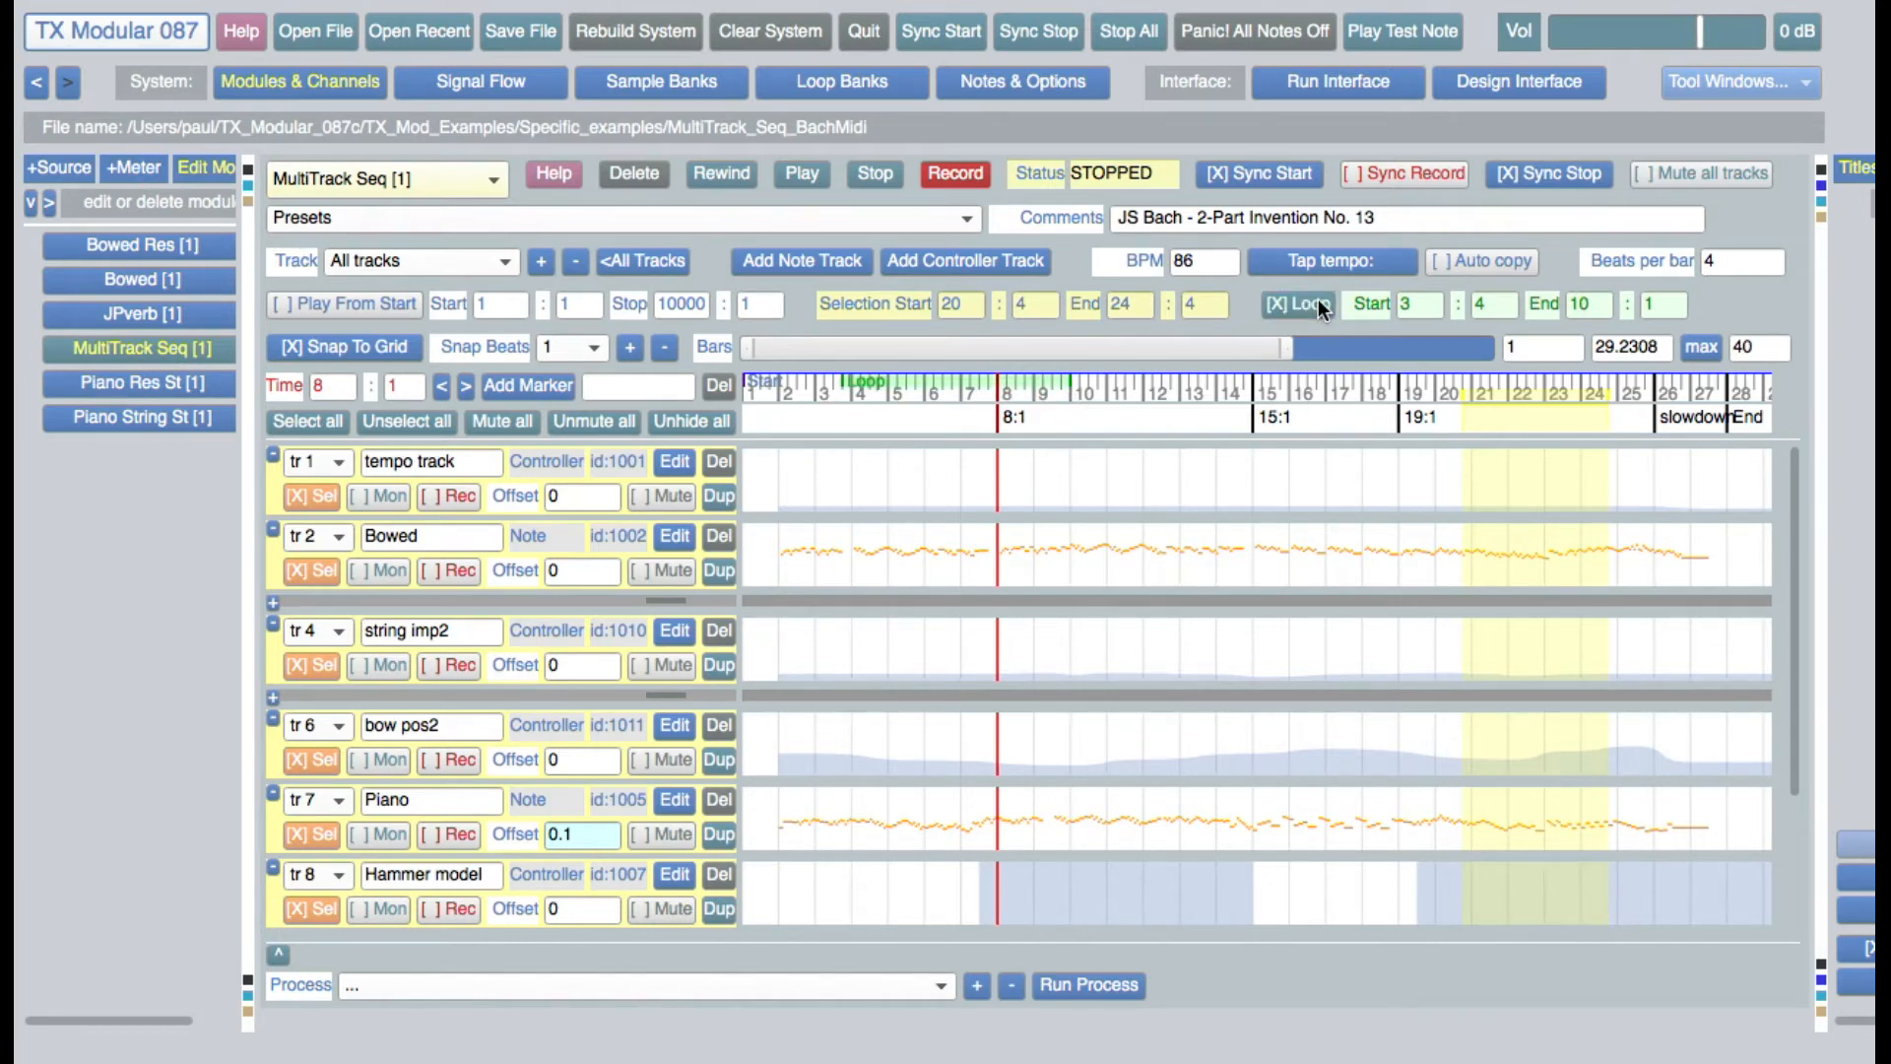
click(1317, 304)
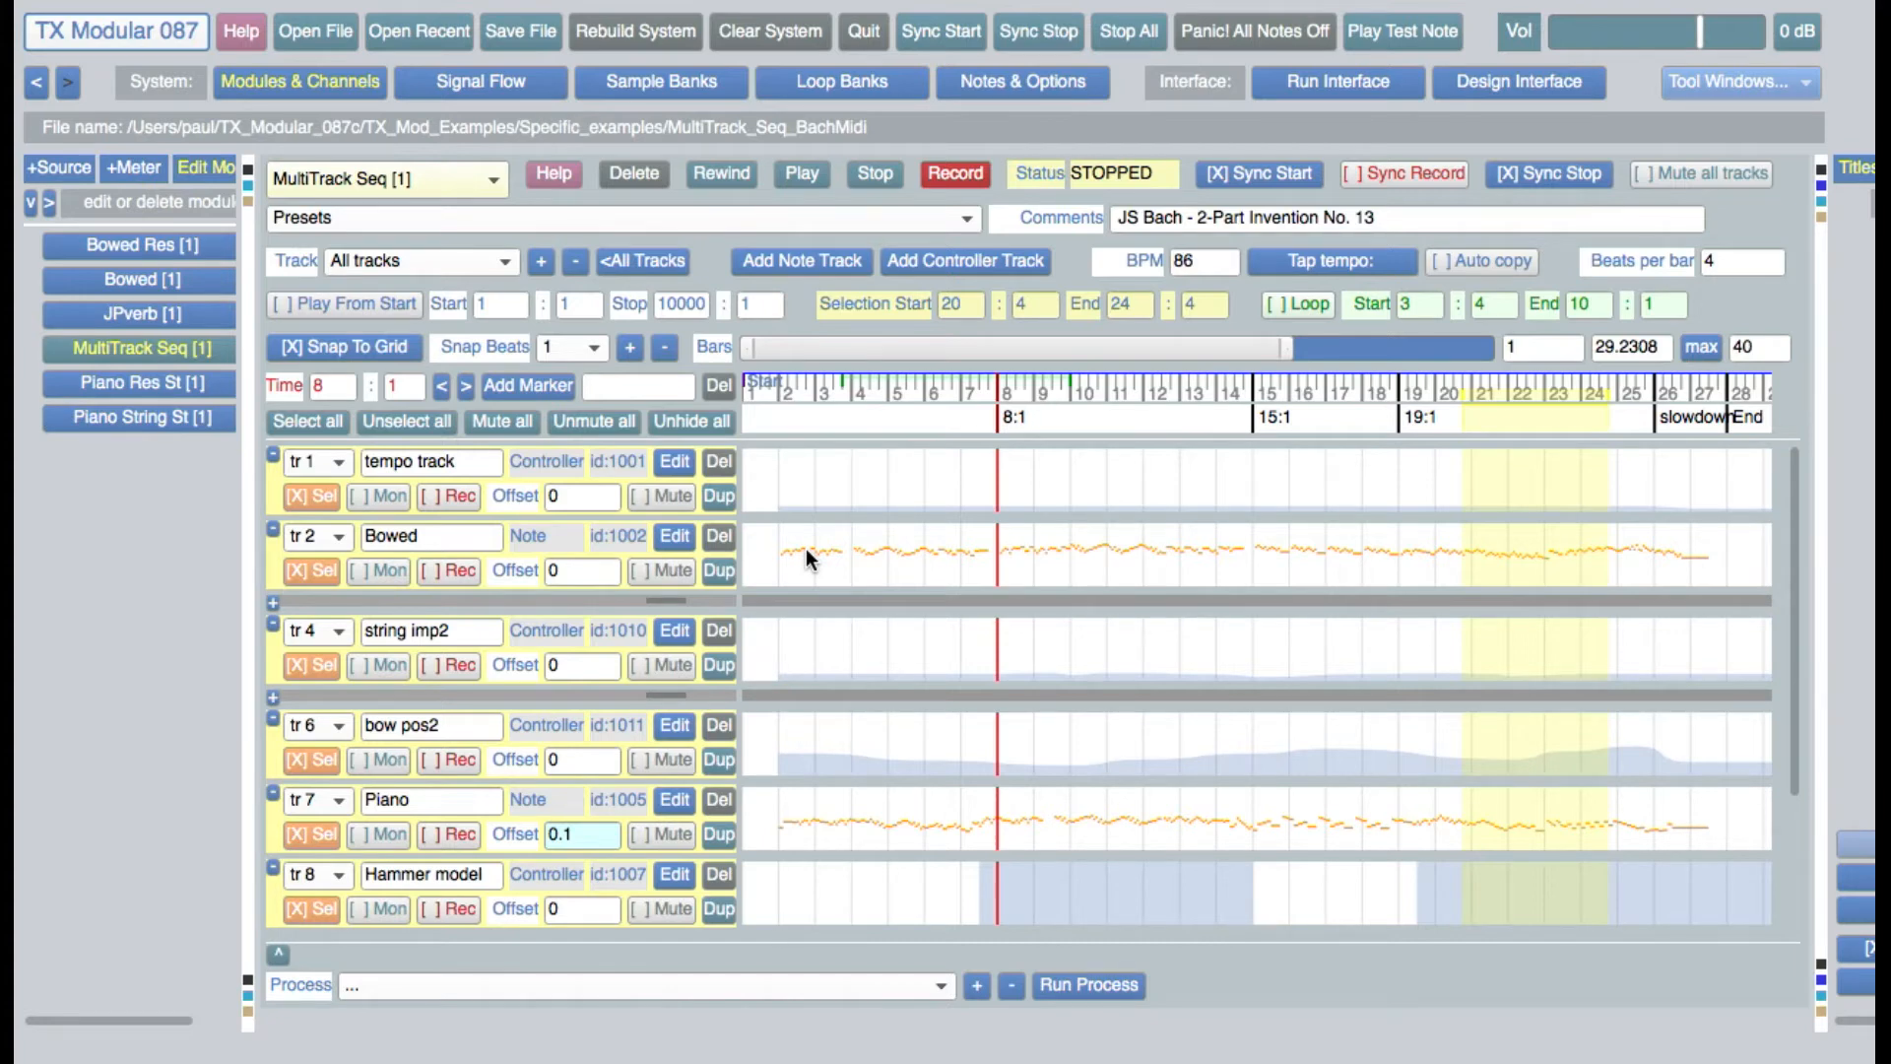
Hide and show the tempo track, and view the positions it can be moved to without changing its order
click(273, 454)
click(274, 454)
click(336, 466)
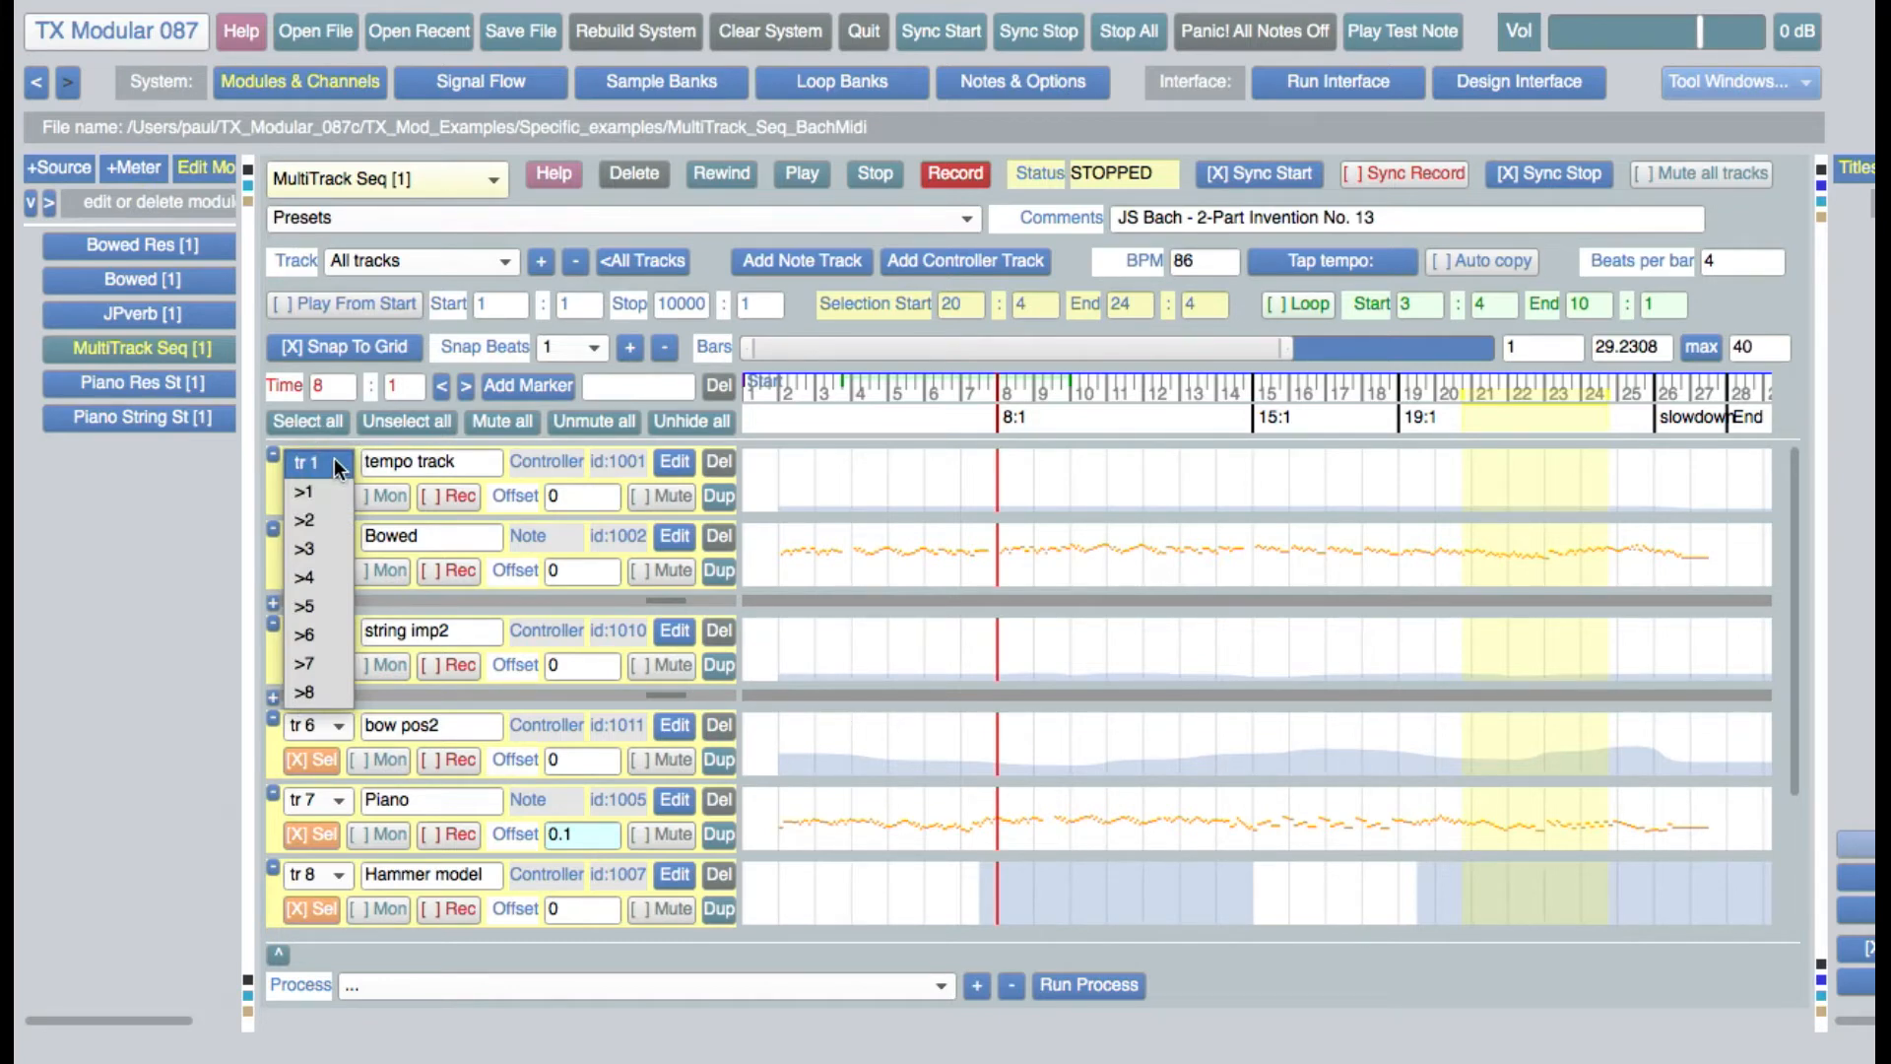
click(334, 458)
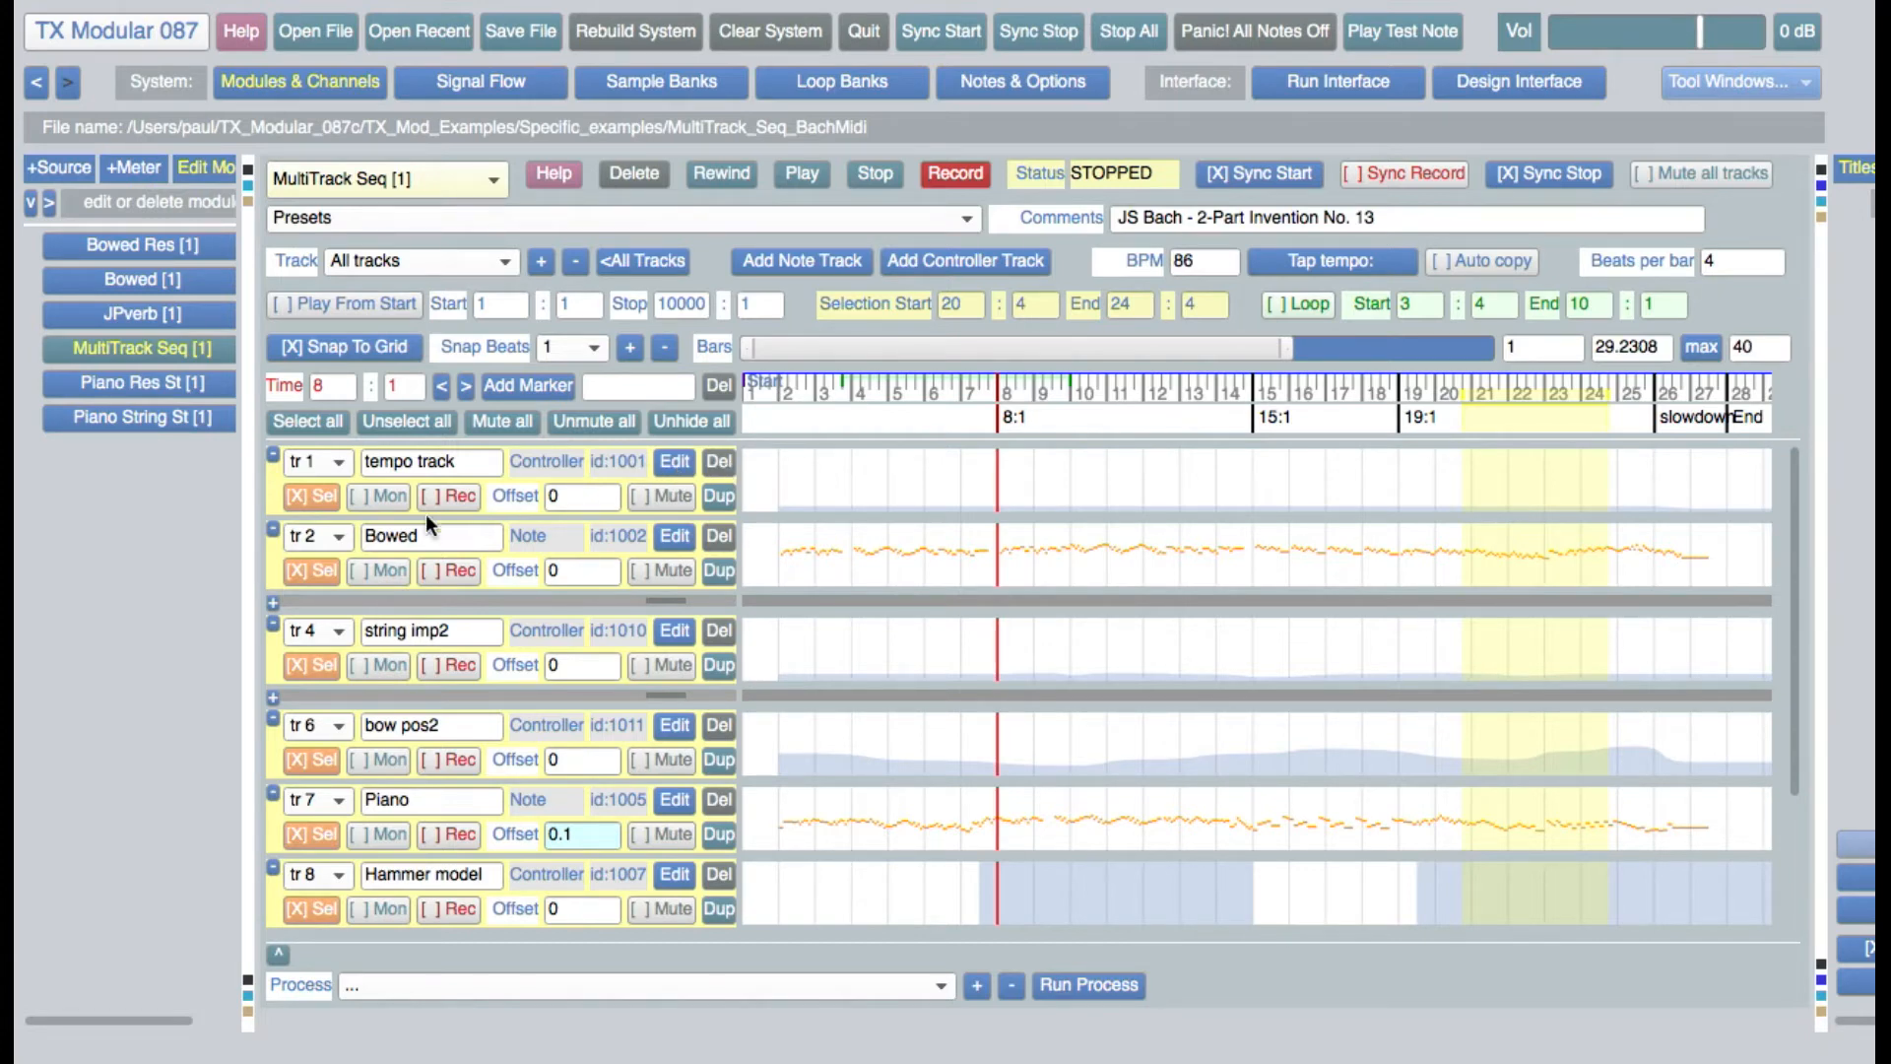
Deselect the tempo track and the string imp2 track, and select both of them again
click(318, 497)
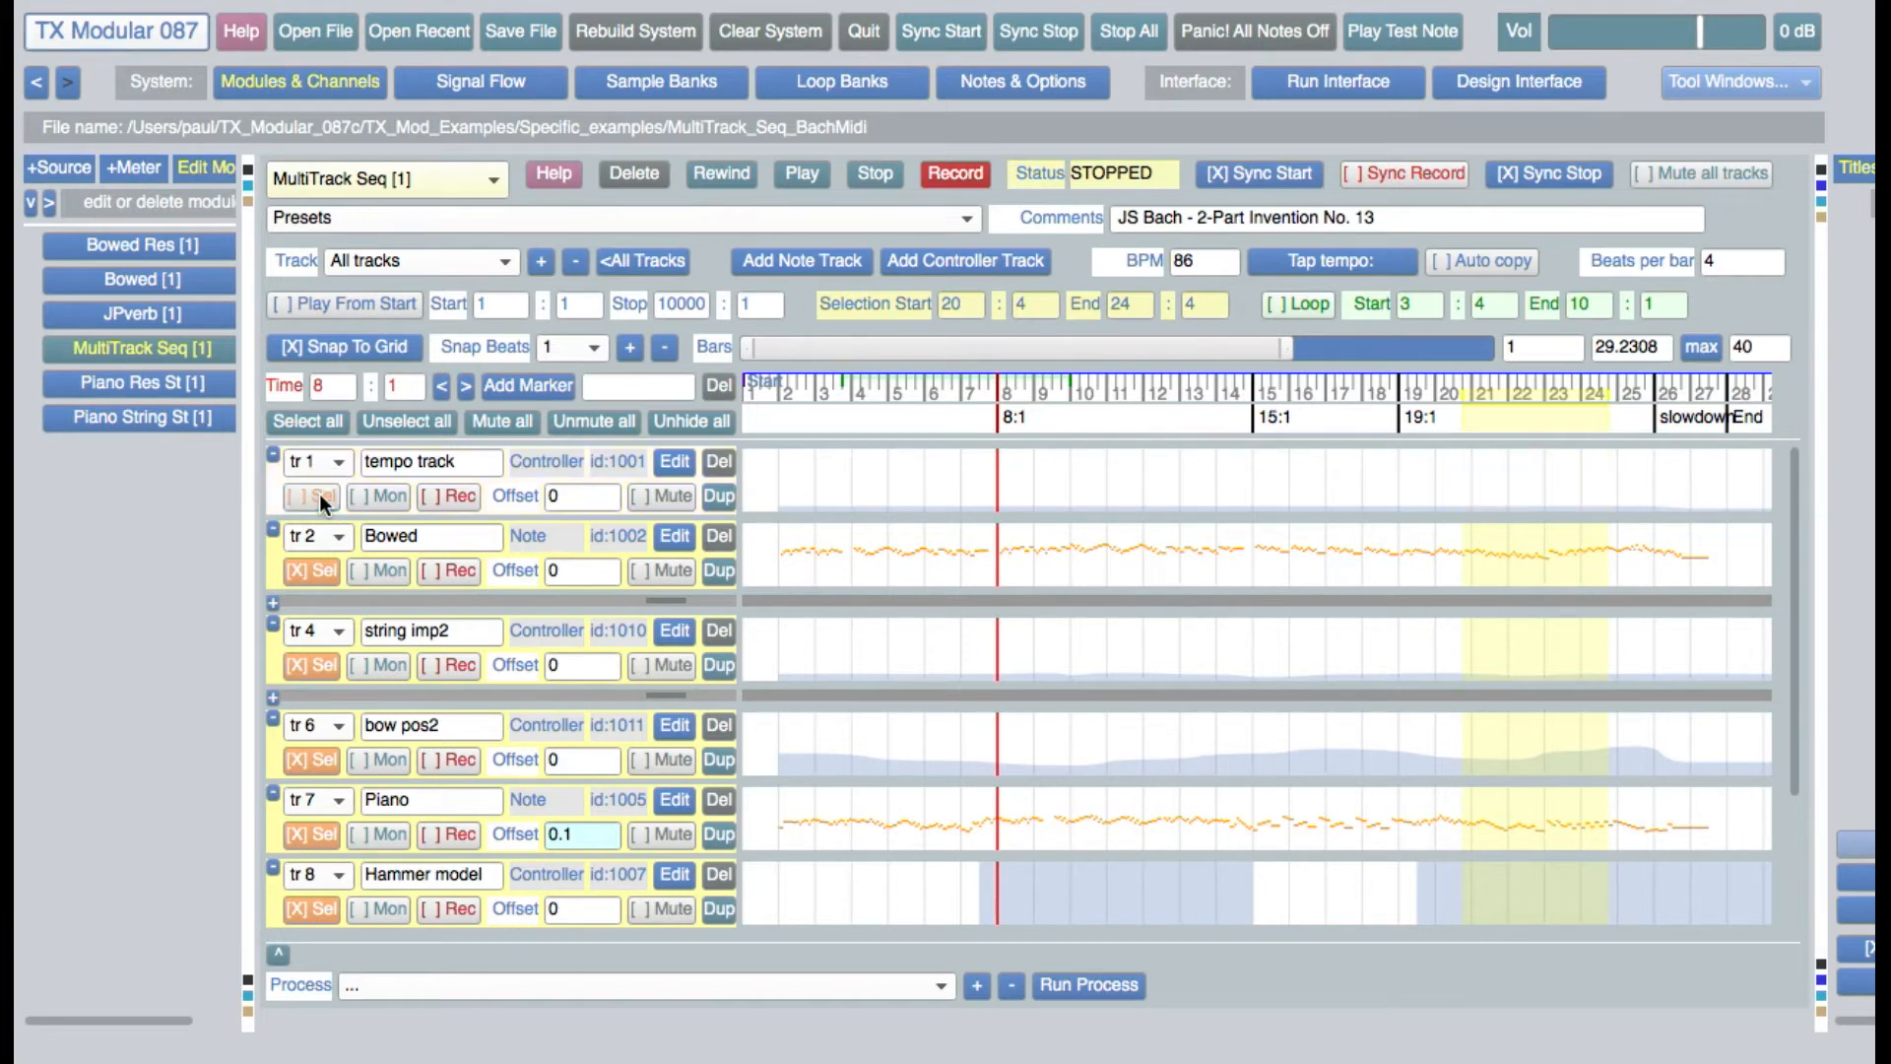
click(318, 496)
click(317, 500)
click(312, 656)
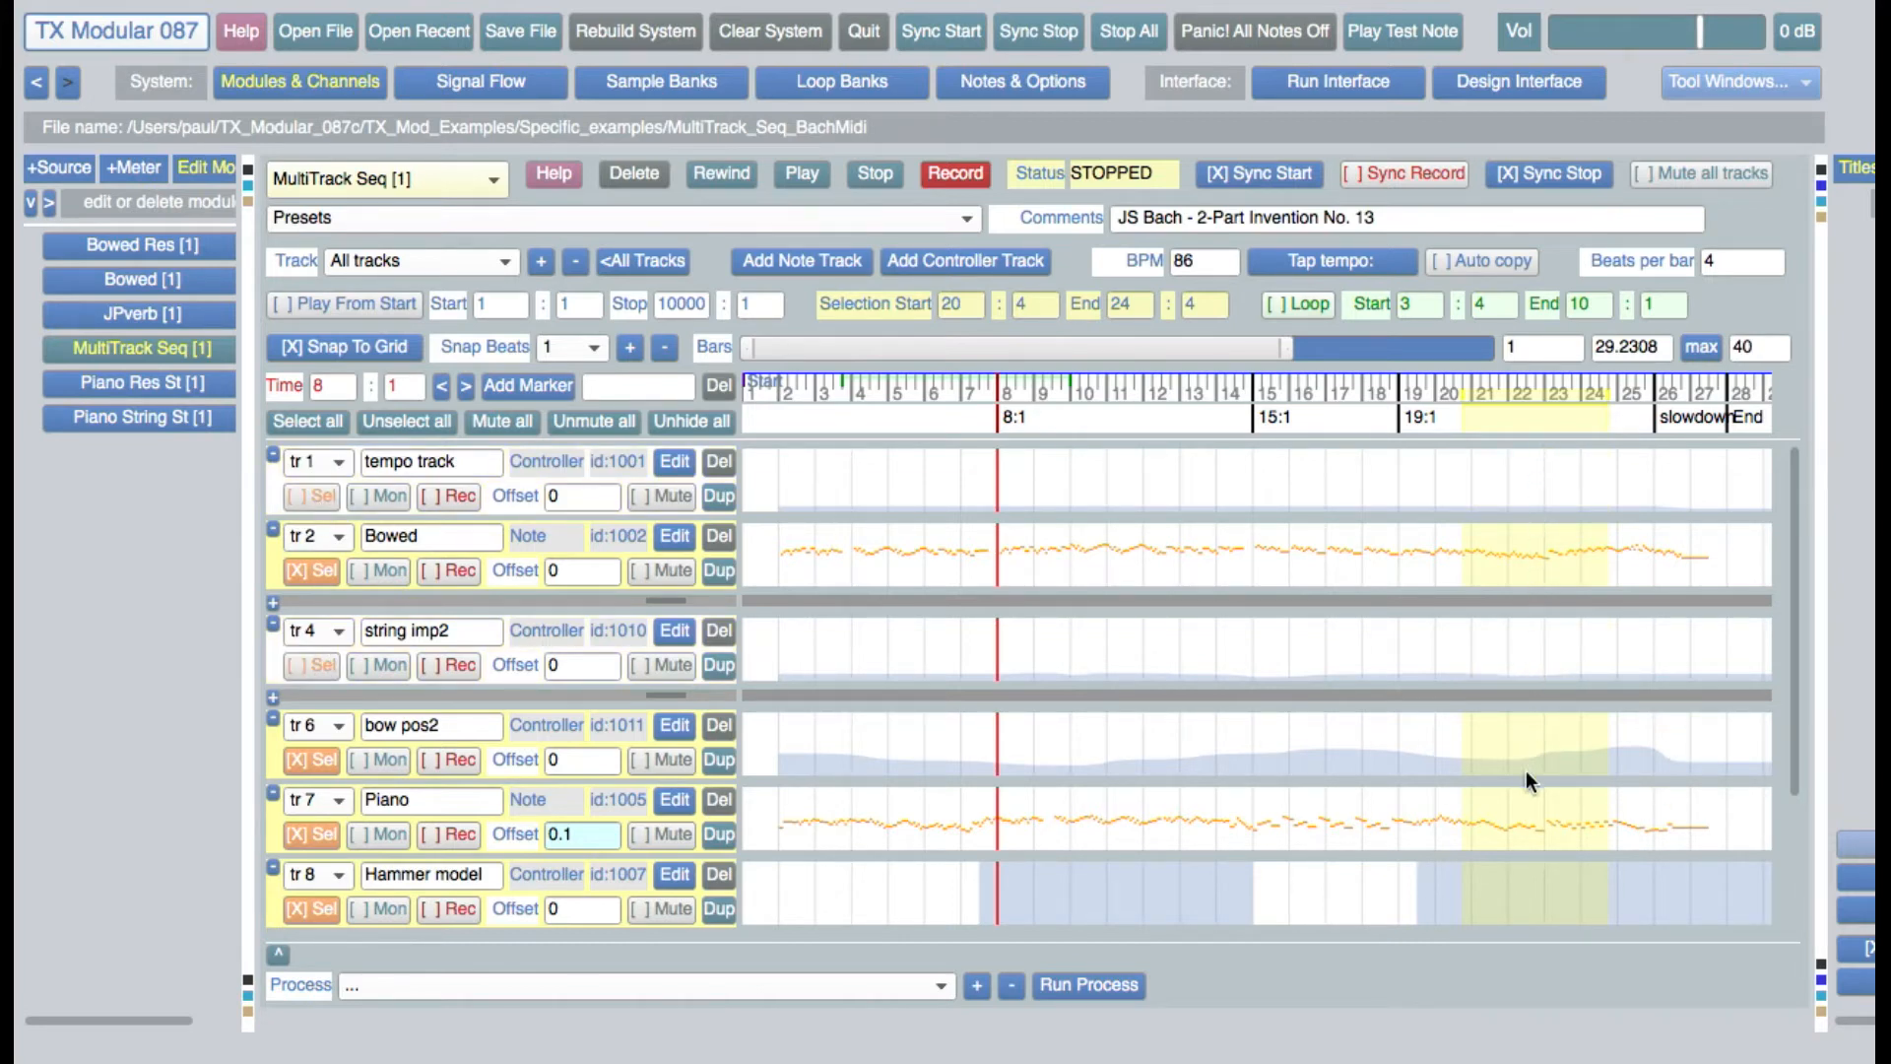
click(311, 655)
click(327, 496)
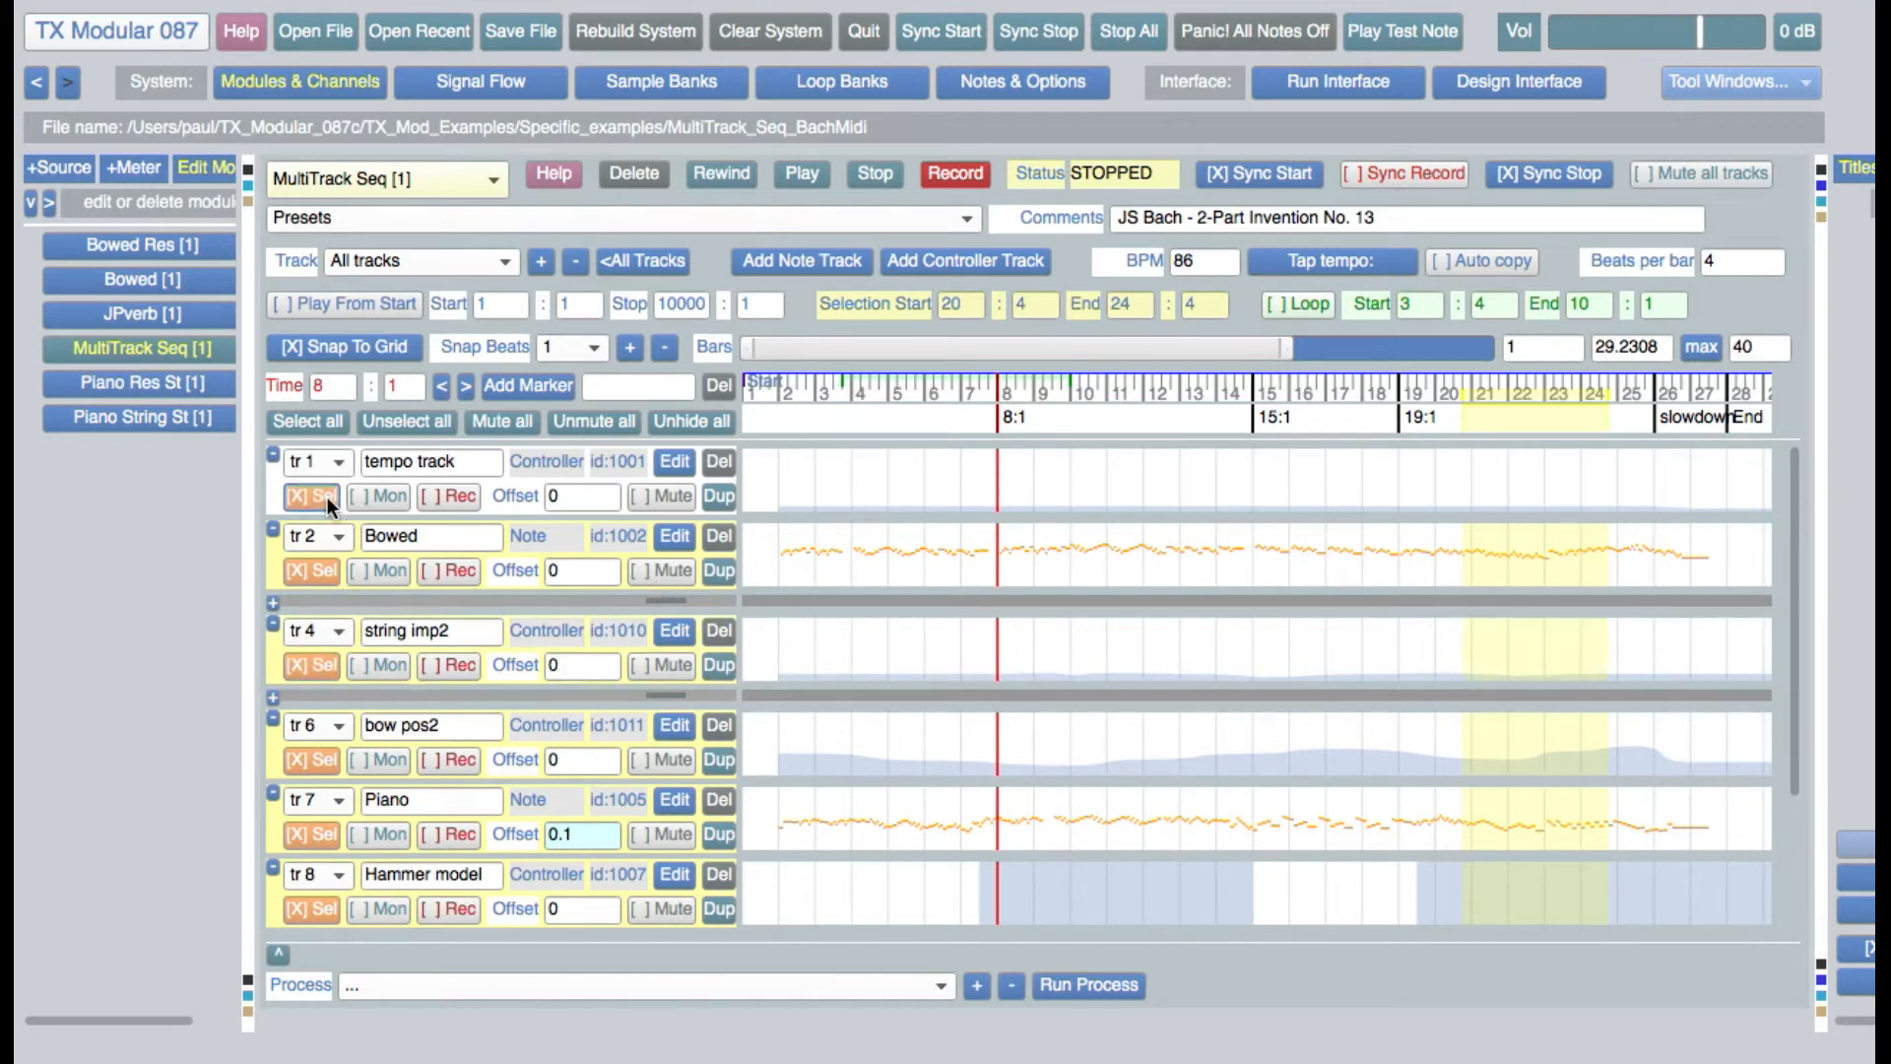
Deselect and reselect all tracks, and mute and unmute all of them
click(431, 420)
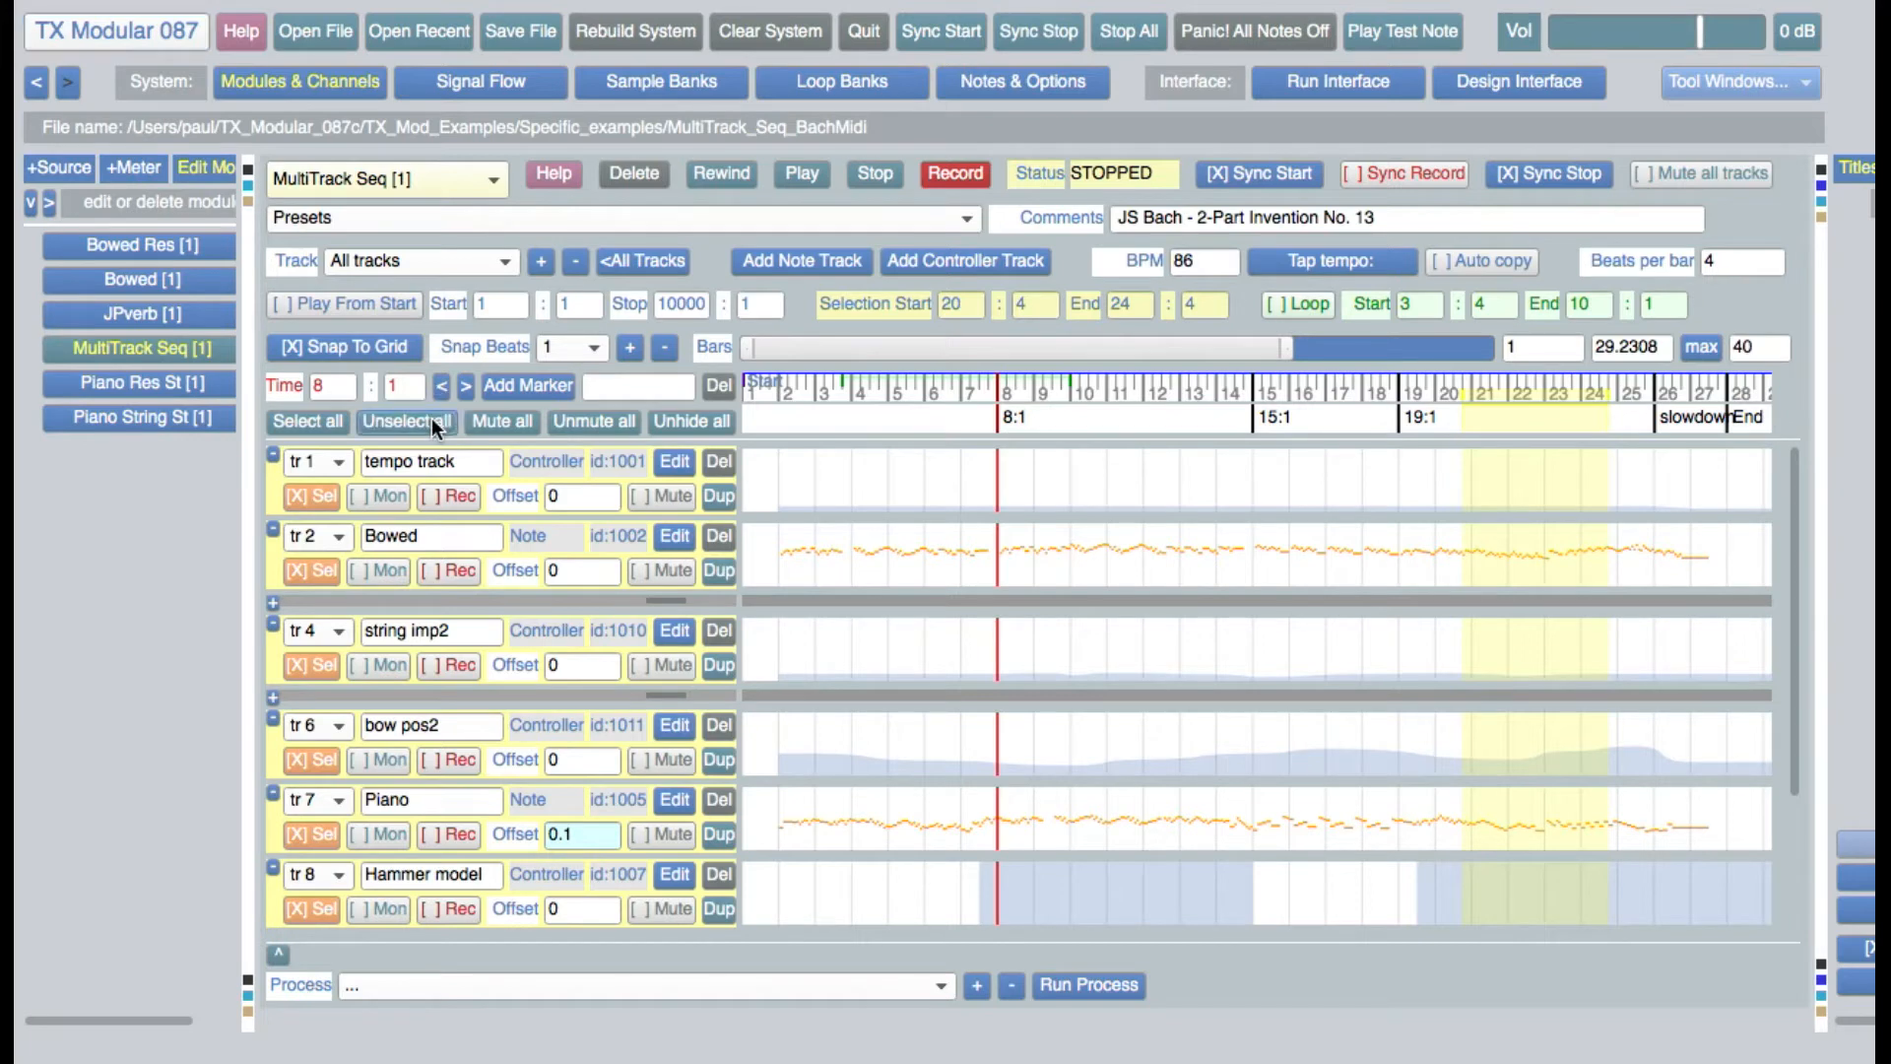
click(321, 423)
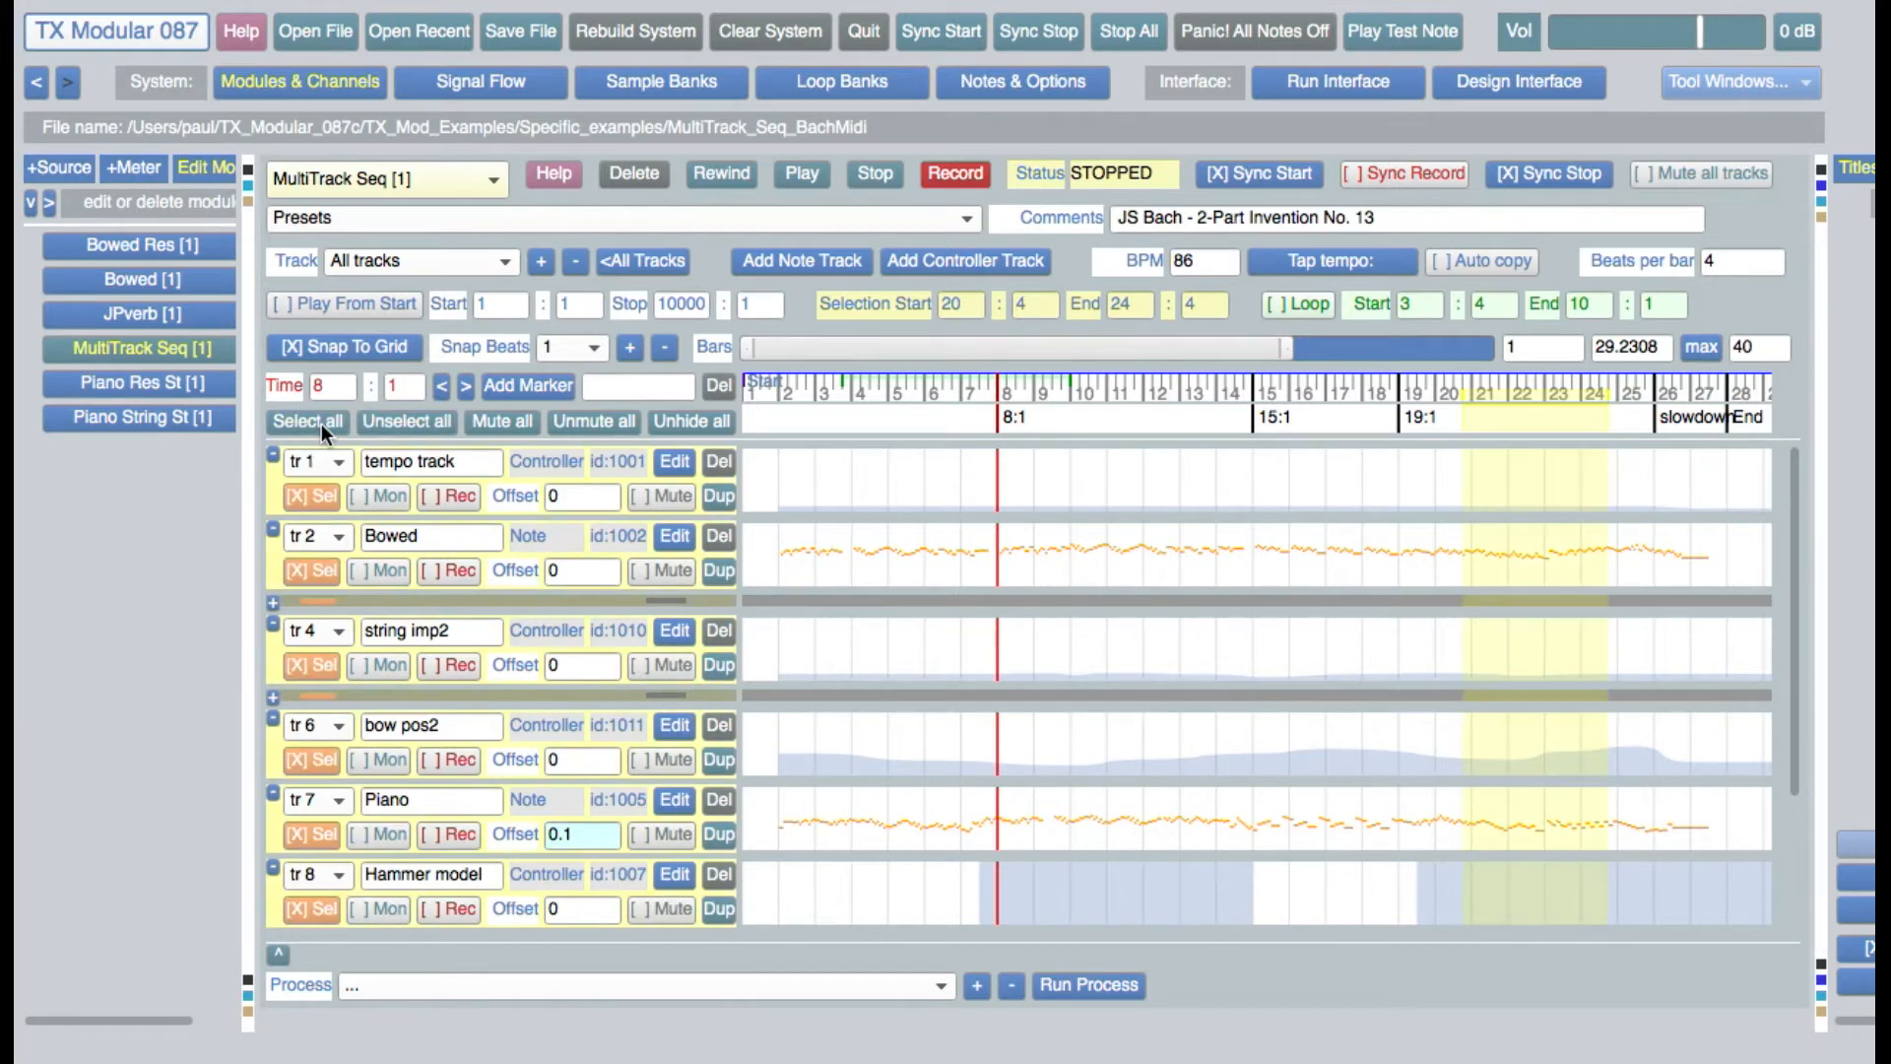
click(506, 422)
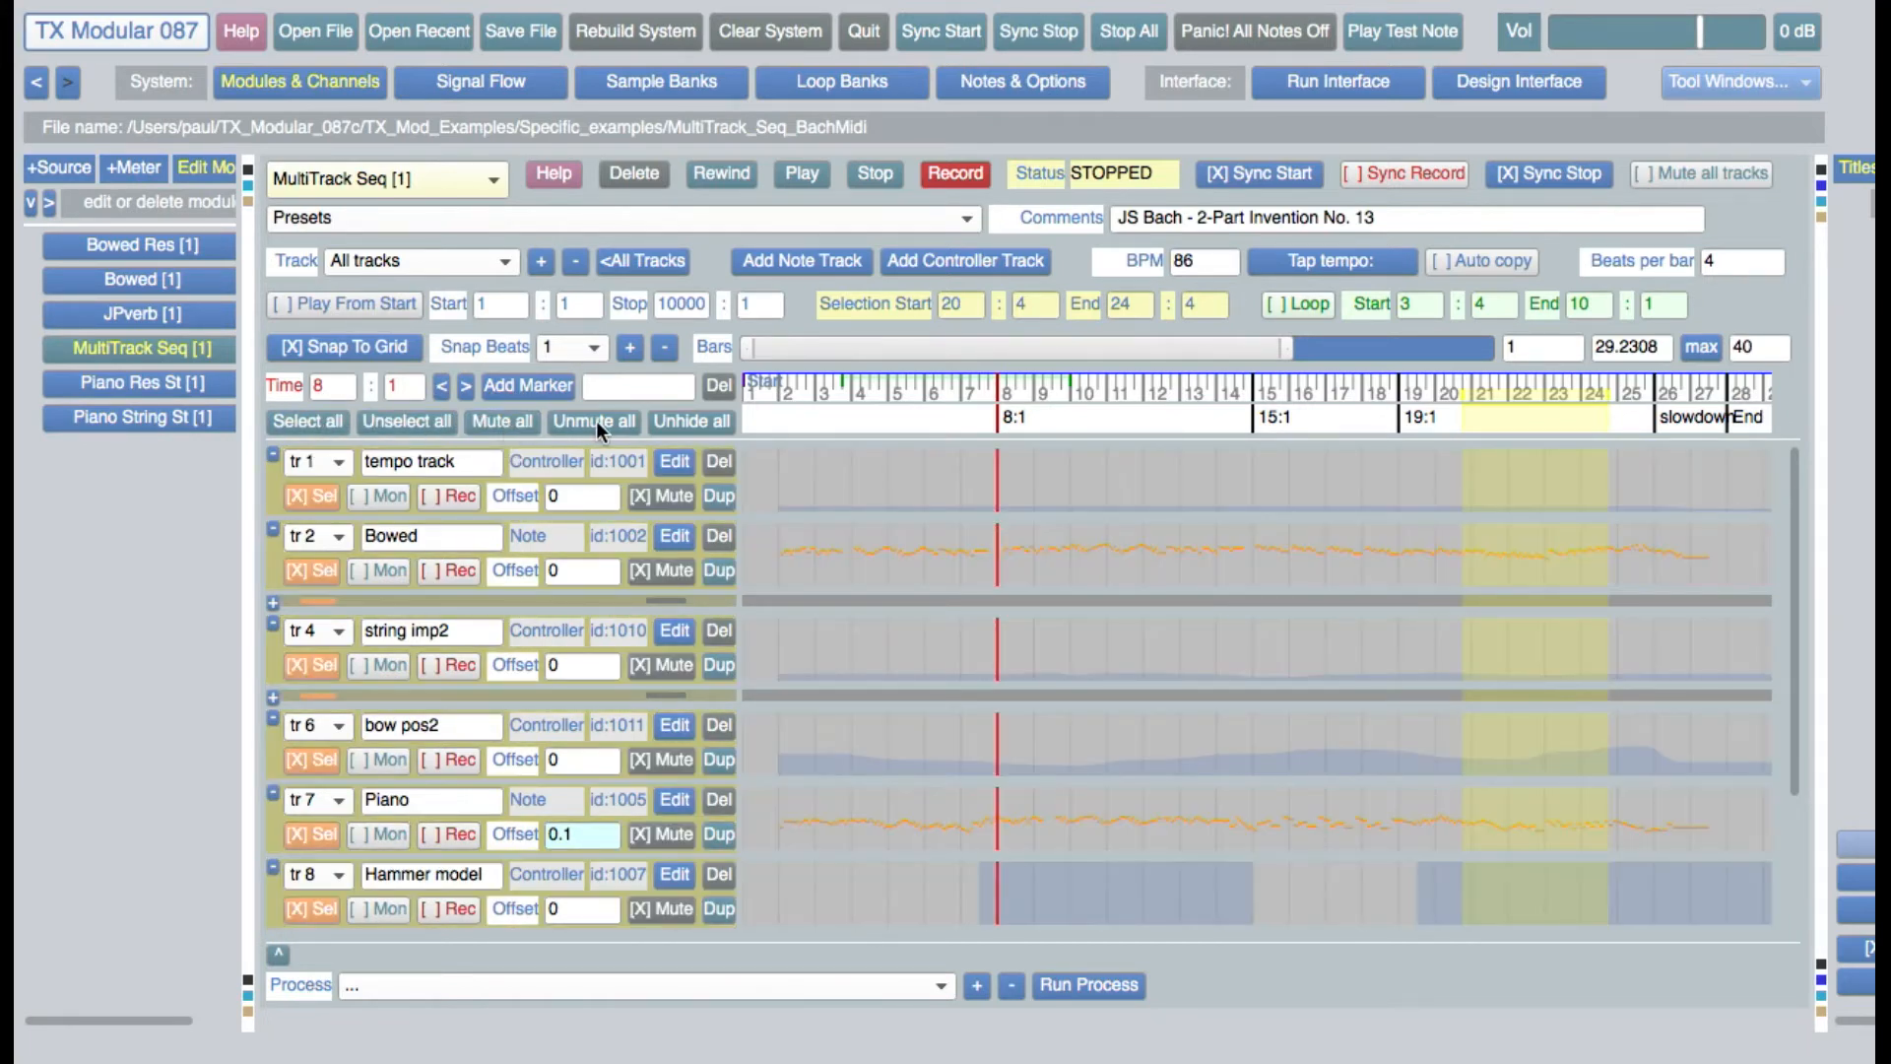
click(593, 421)
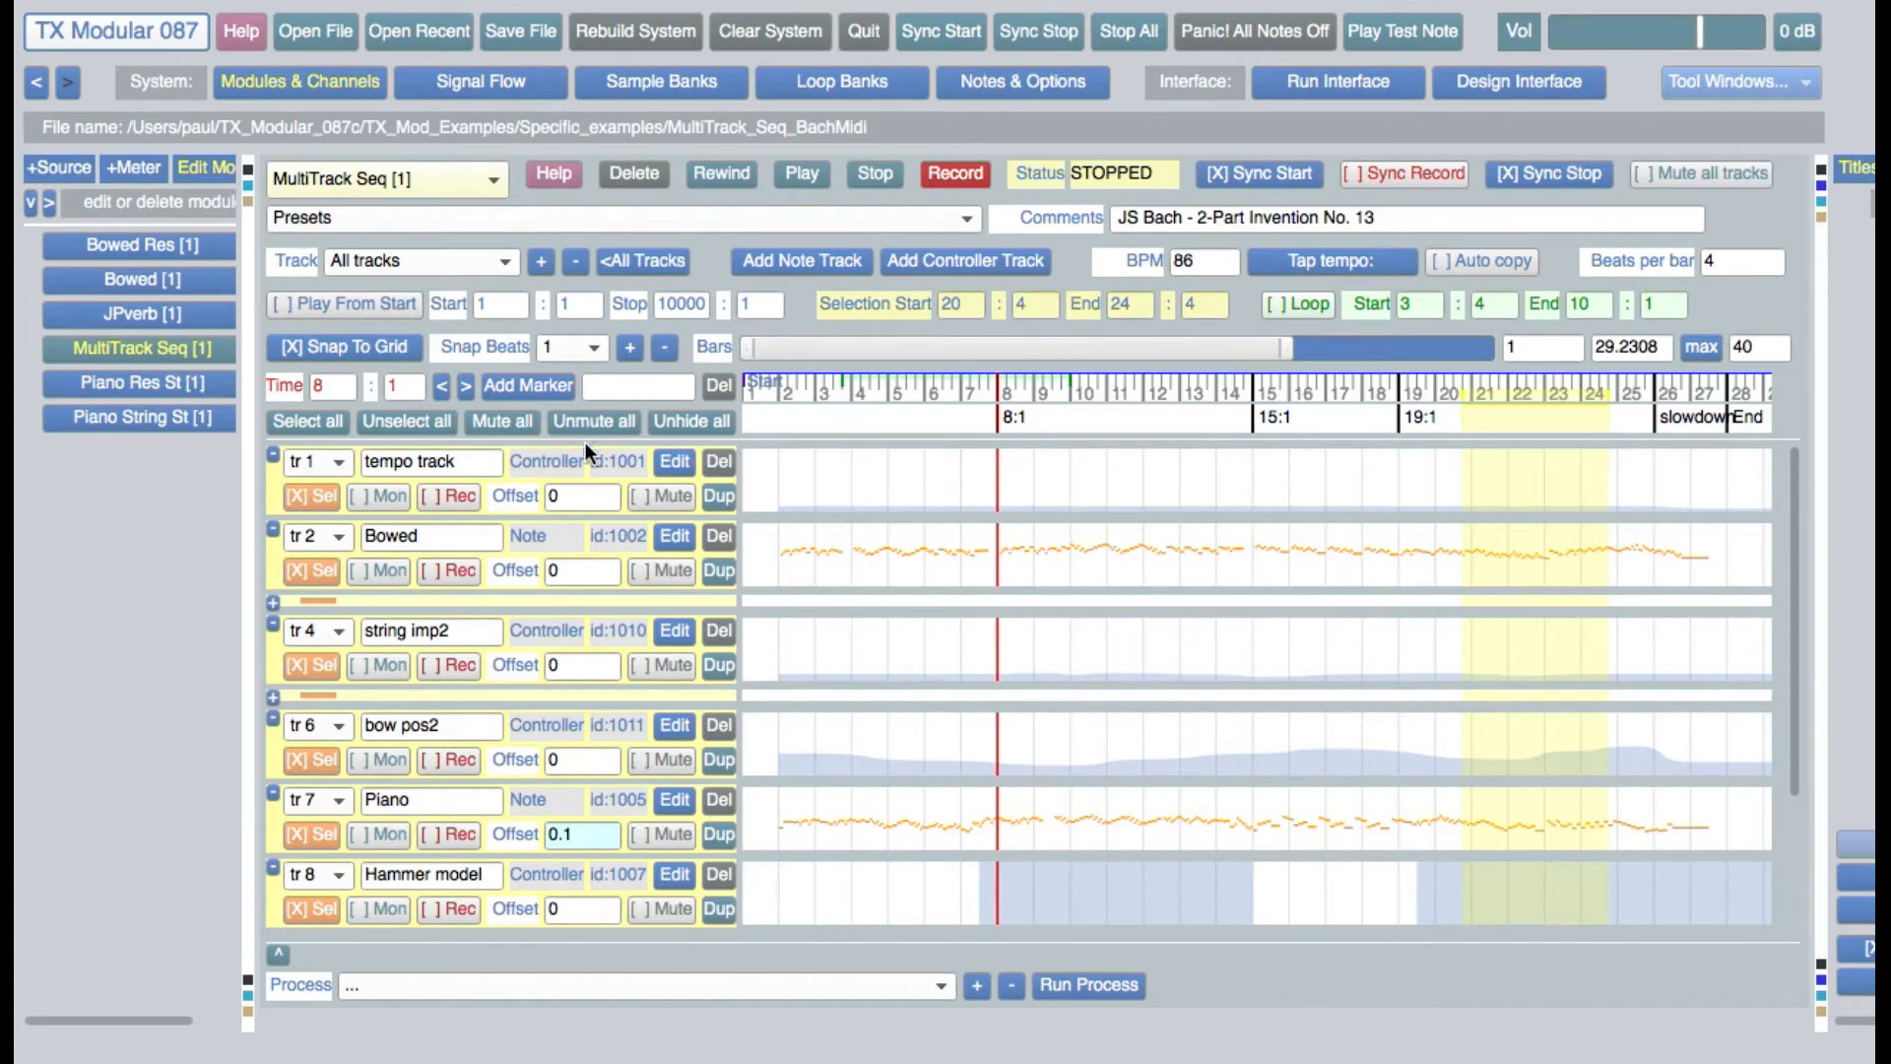
Expand the process list, look through the available processes, choose "undo edit for selected tracks" without running it, and collapse the list
click(280, 954)
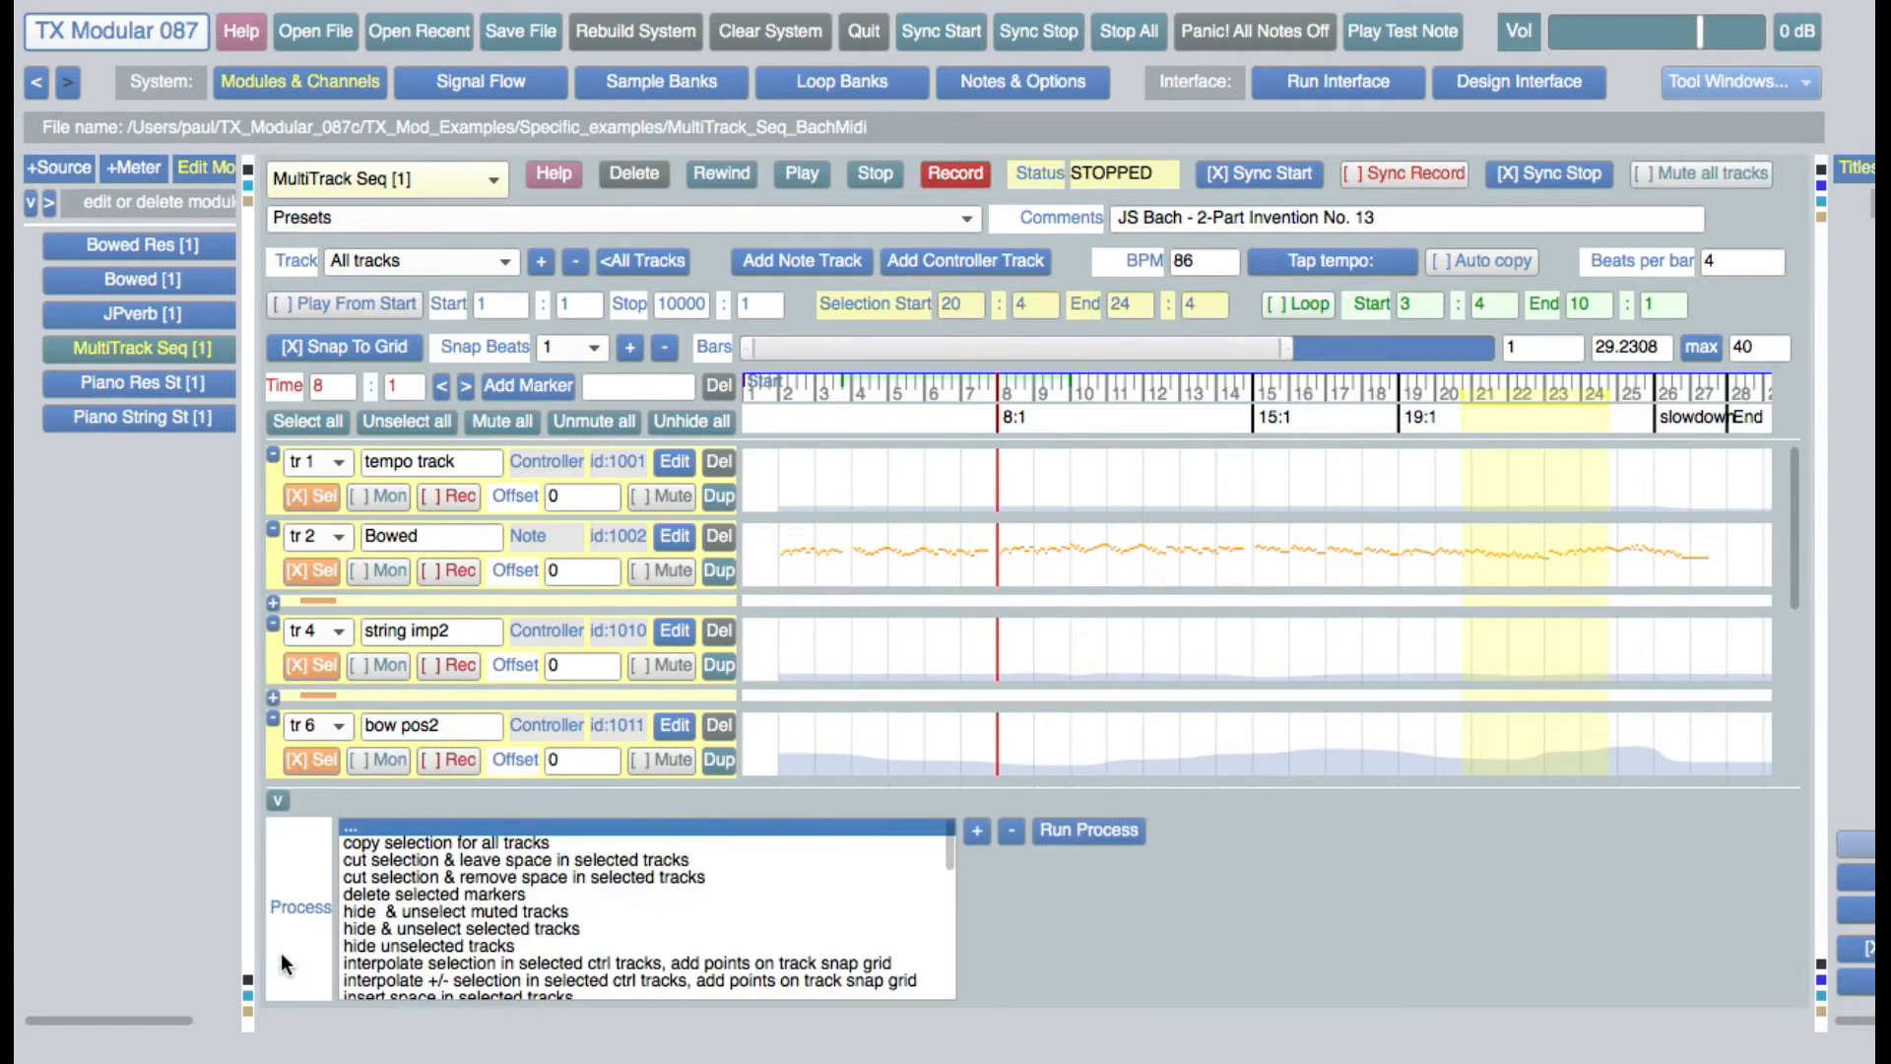
drag(948, 857, 942, 877)
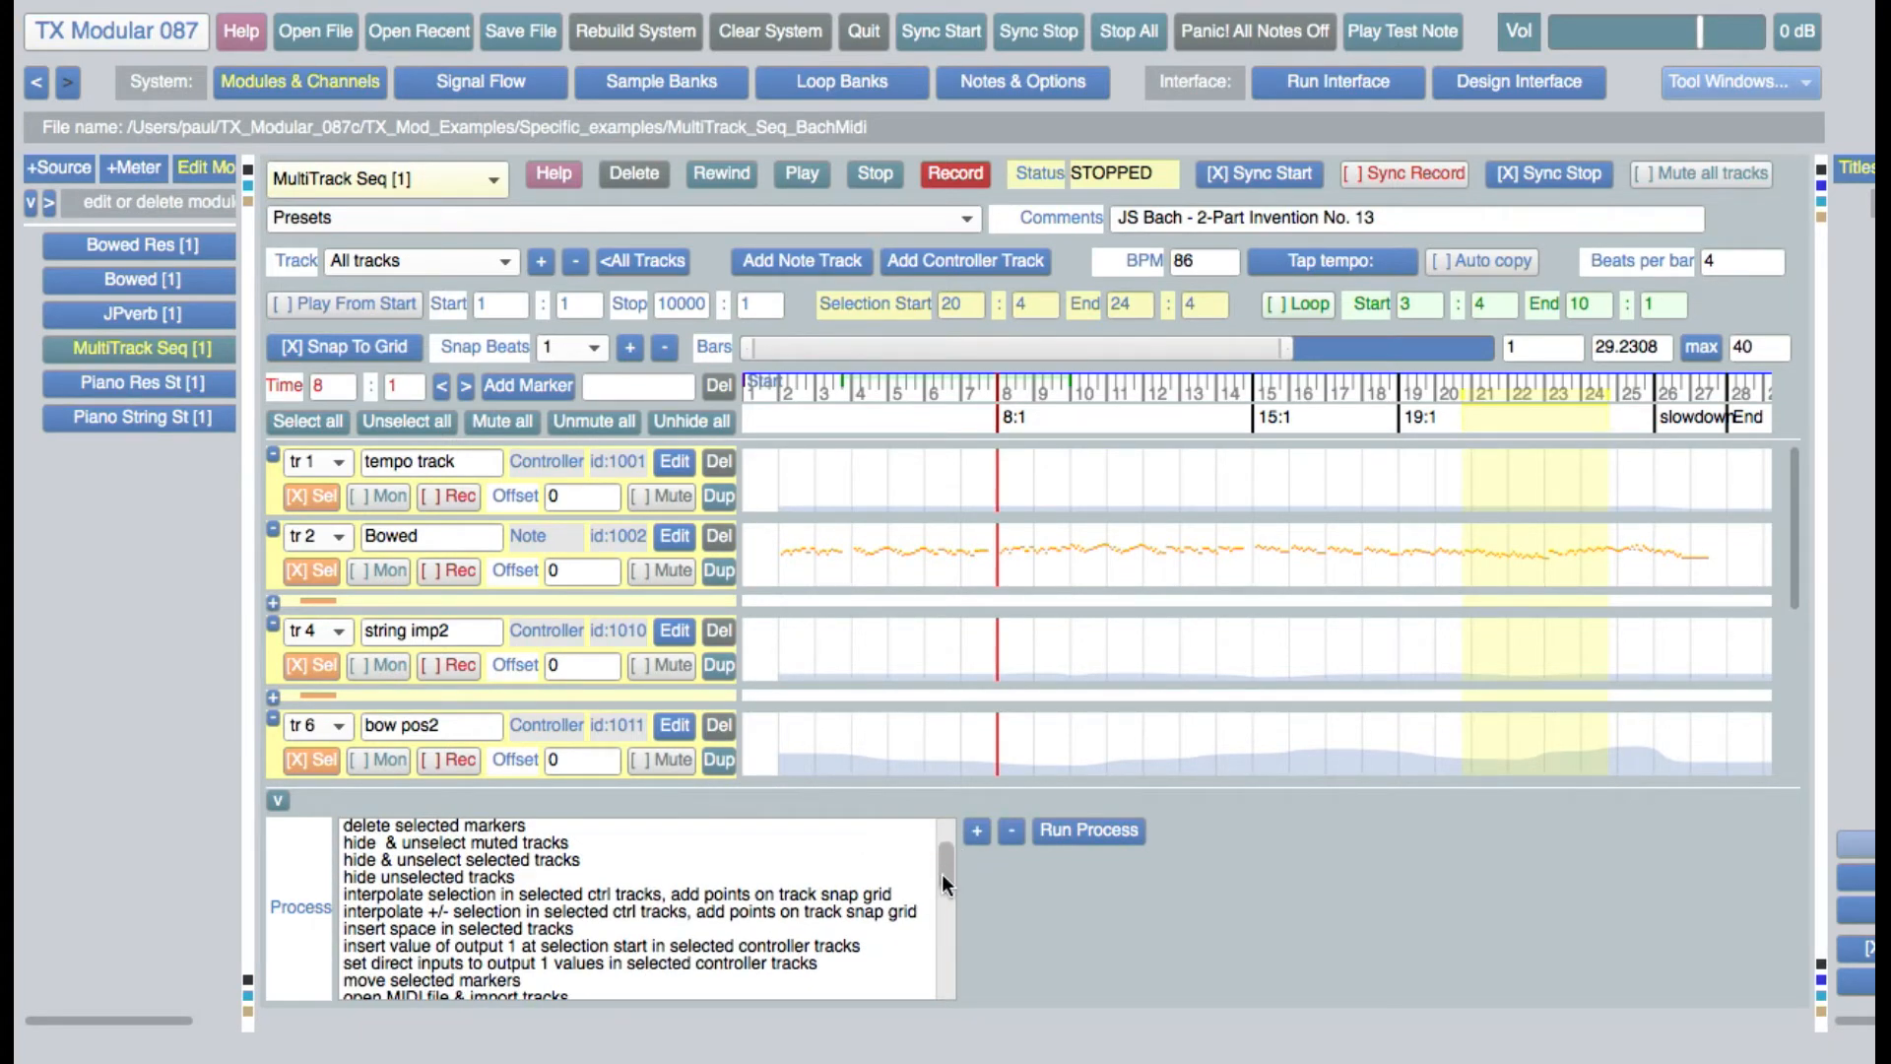
drag(941, 873, 934, 935)
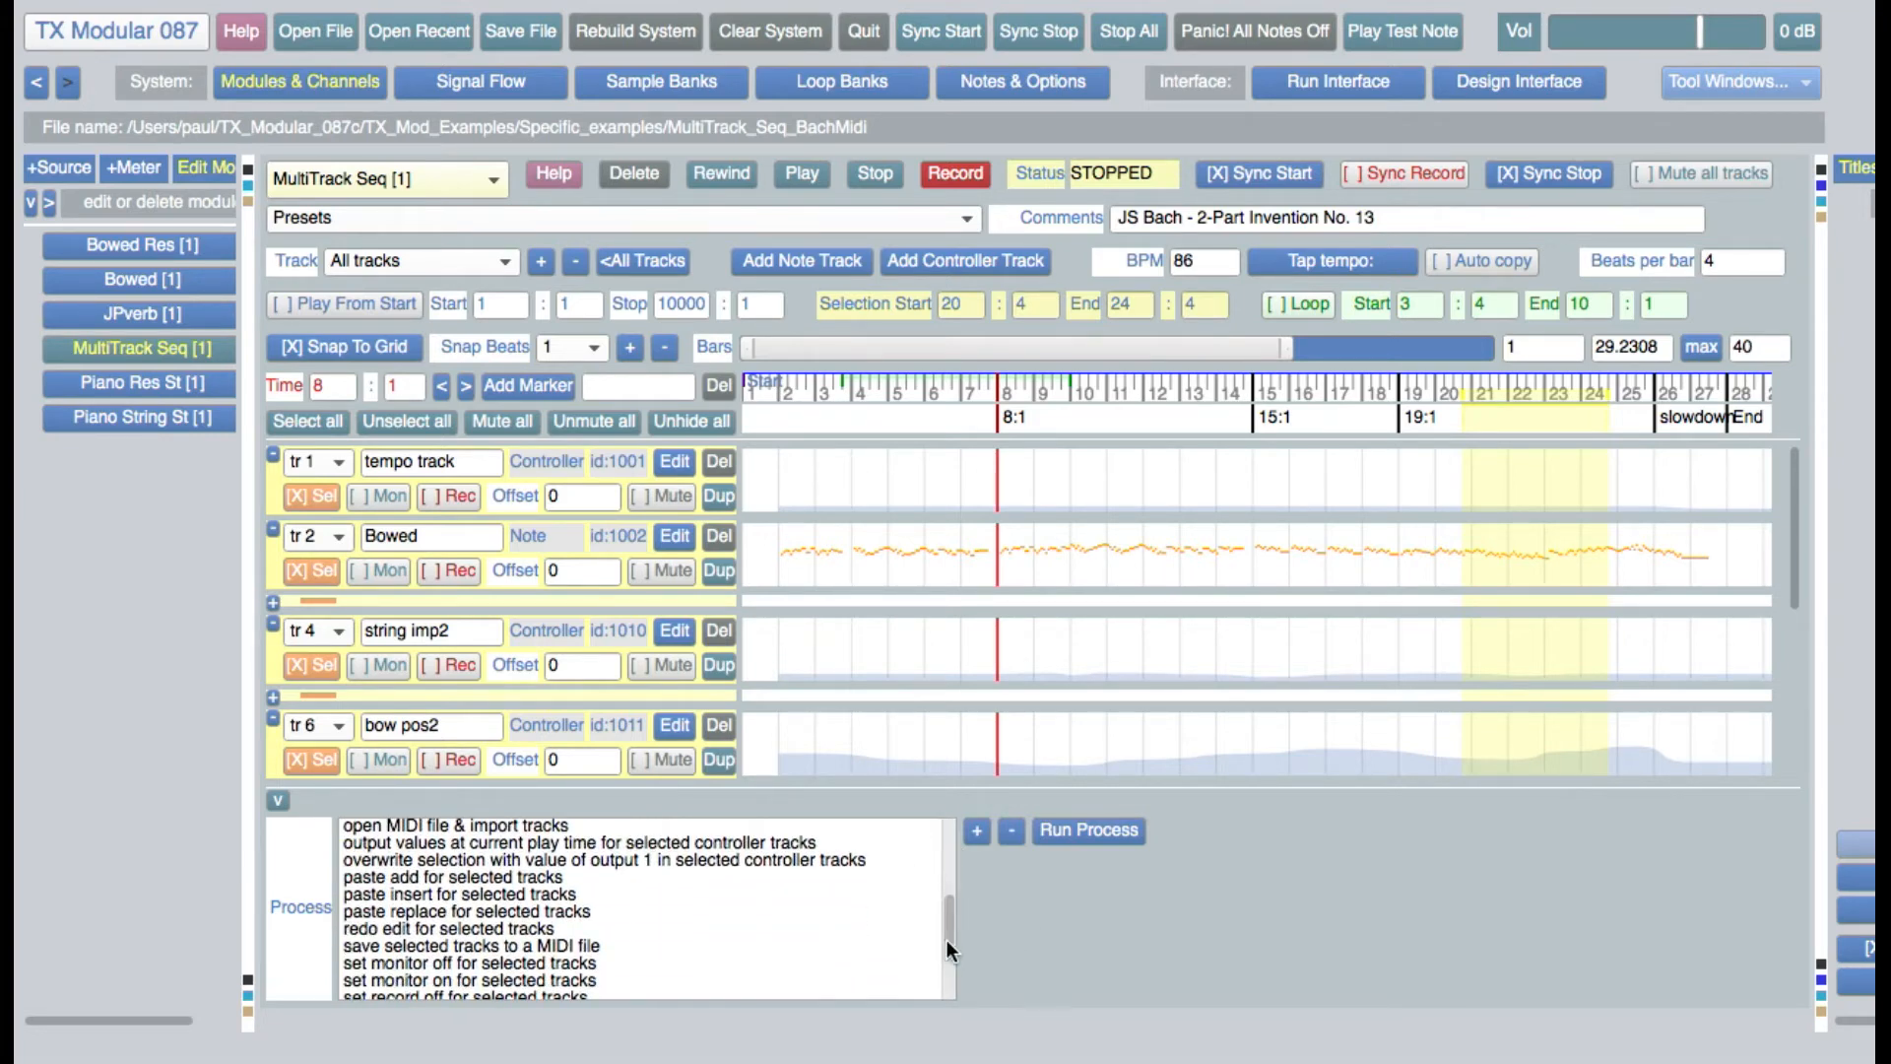
drag(948, 940, 939, 996)
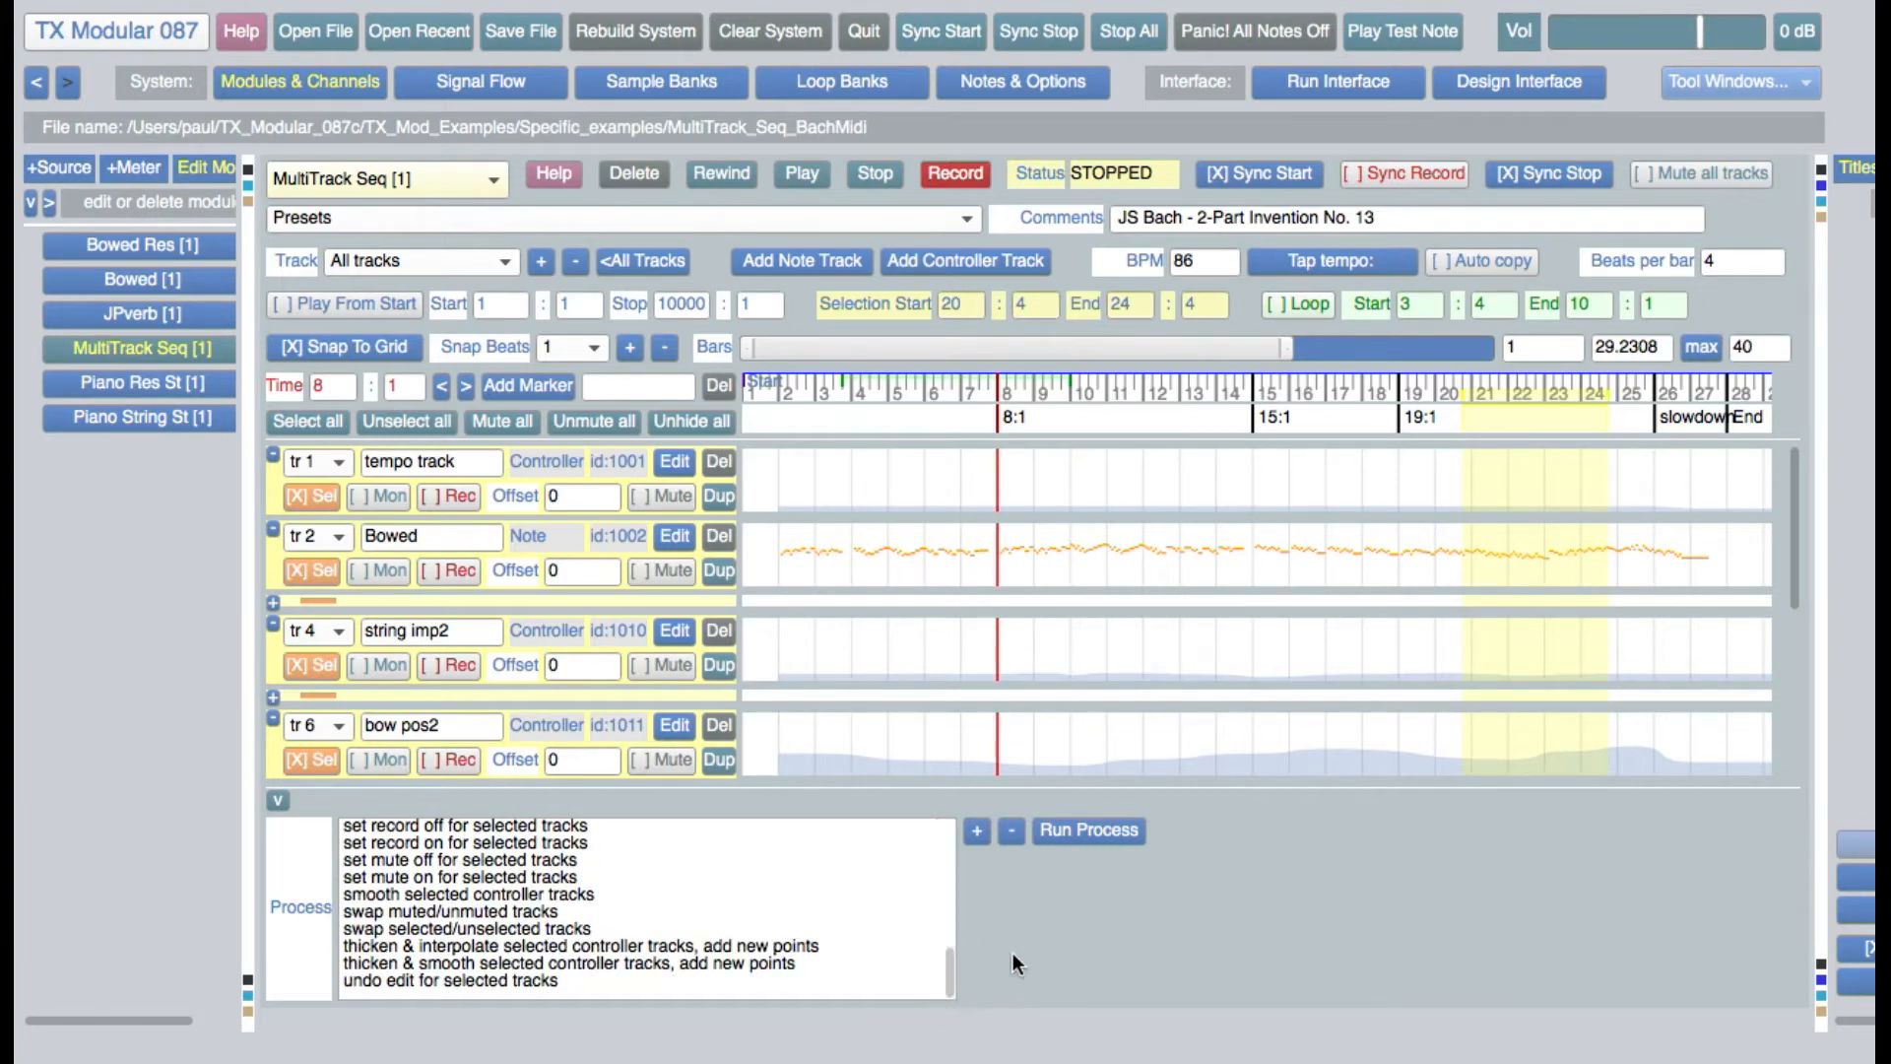
click(538, 977)
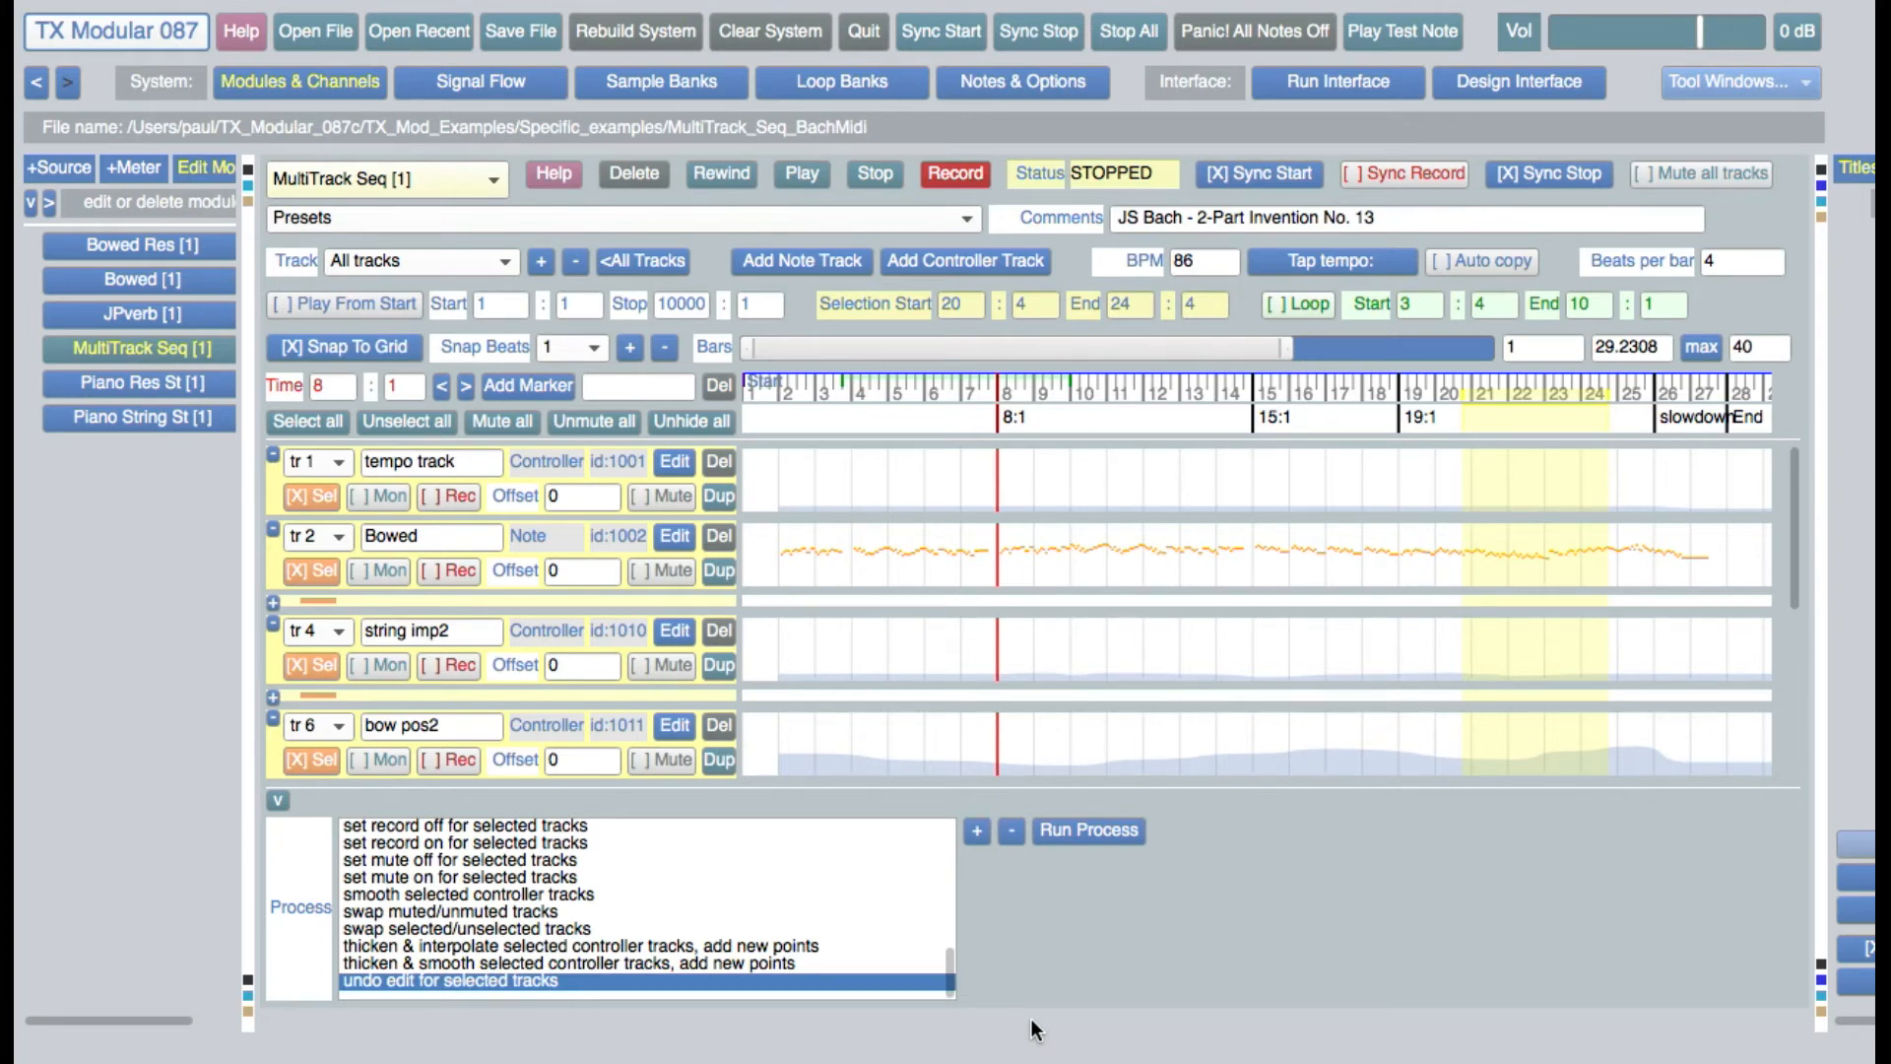
click(280, 798)
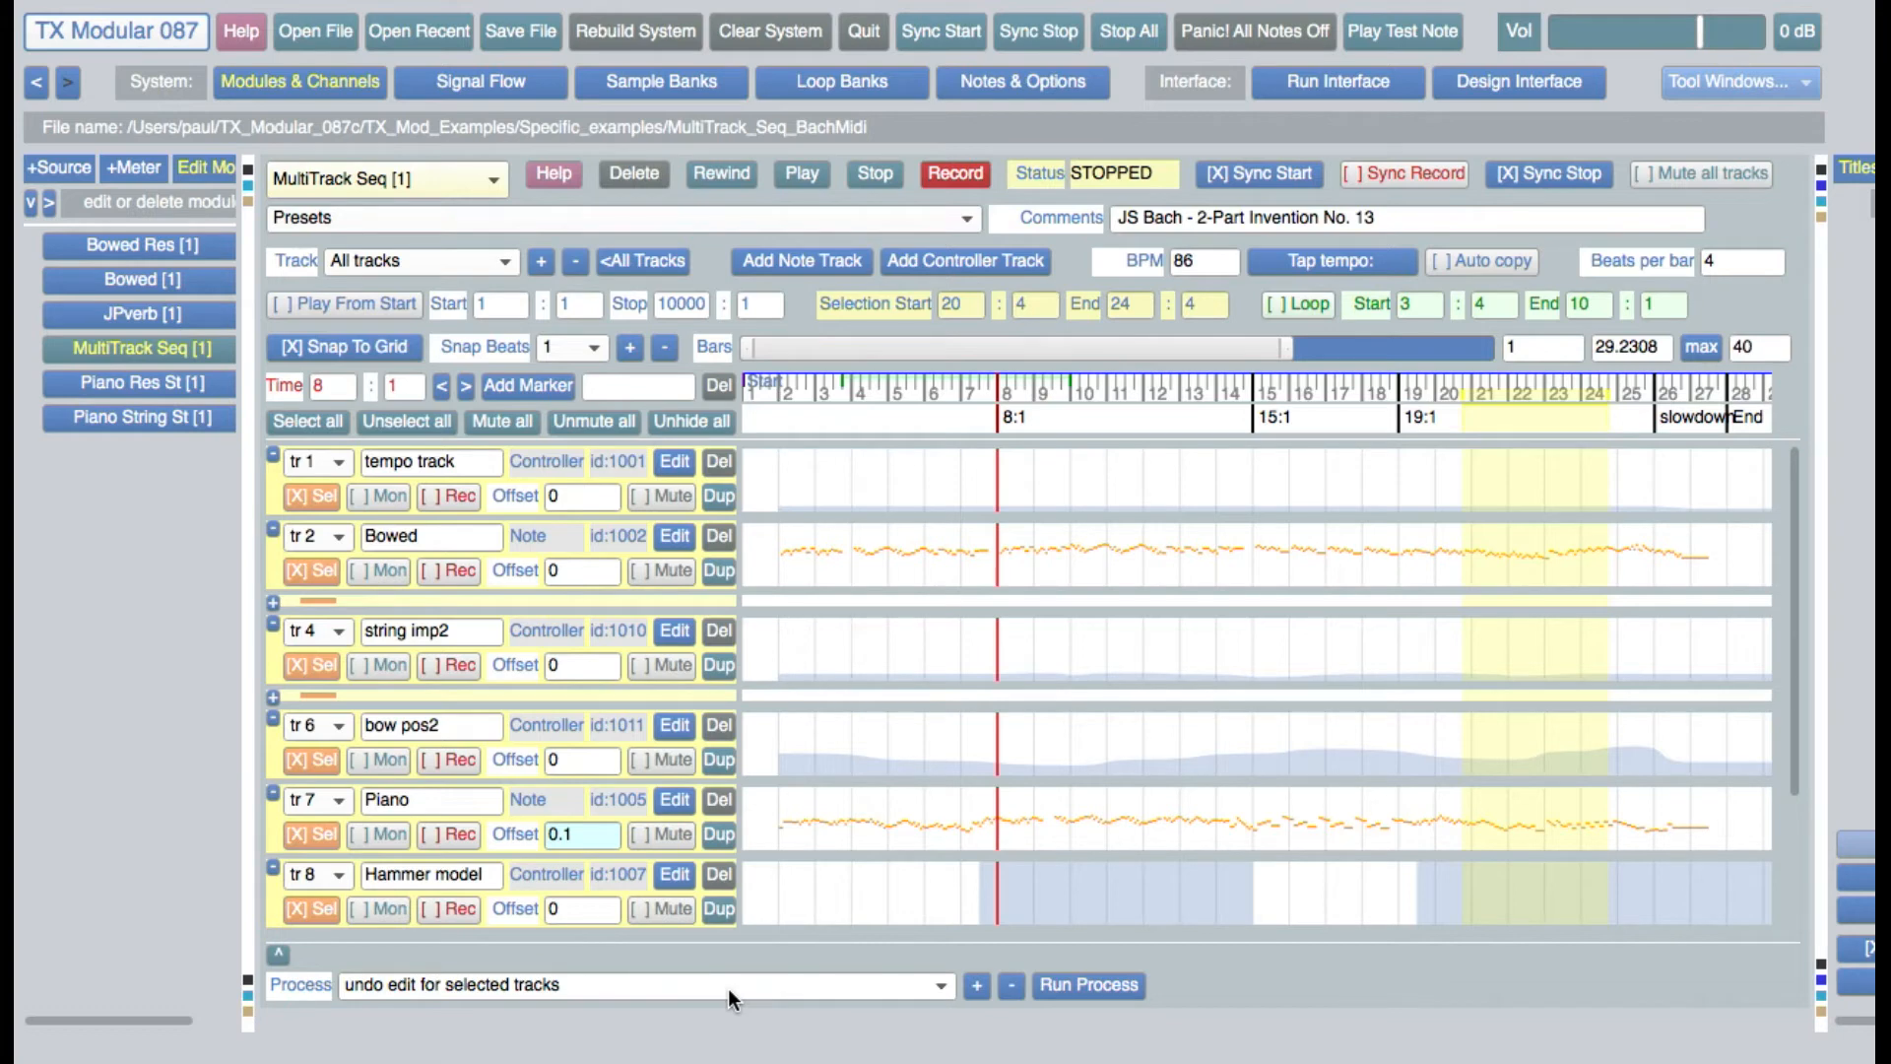
Toggle monitoring on and off for the tempo track and try its record setting
click(386, 496)
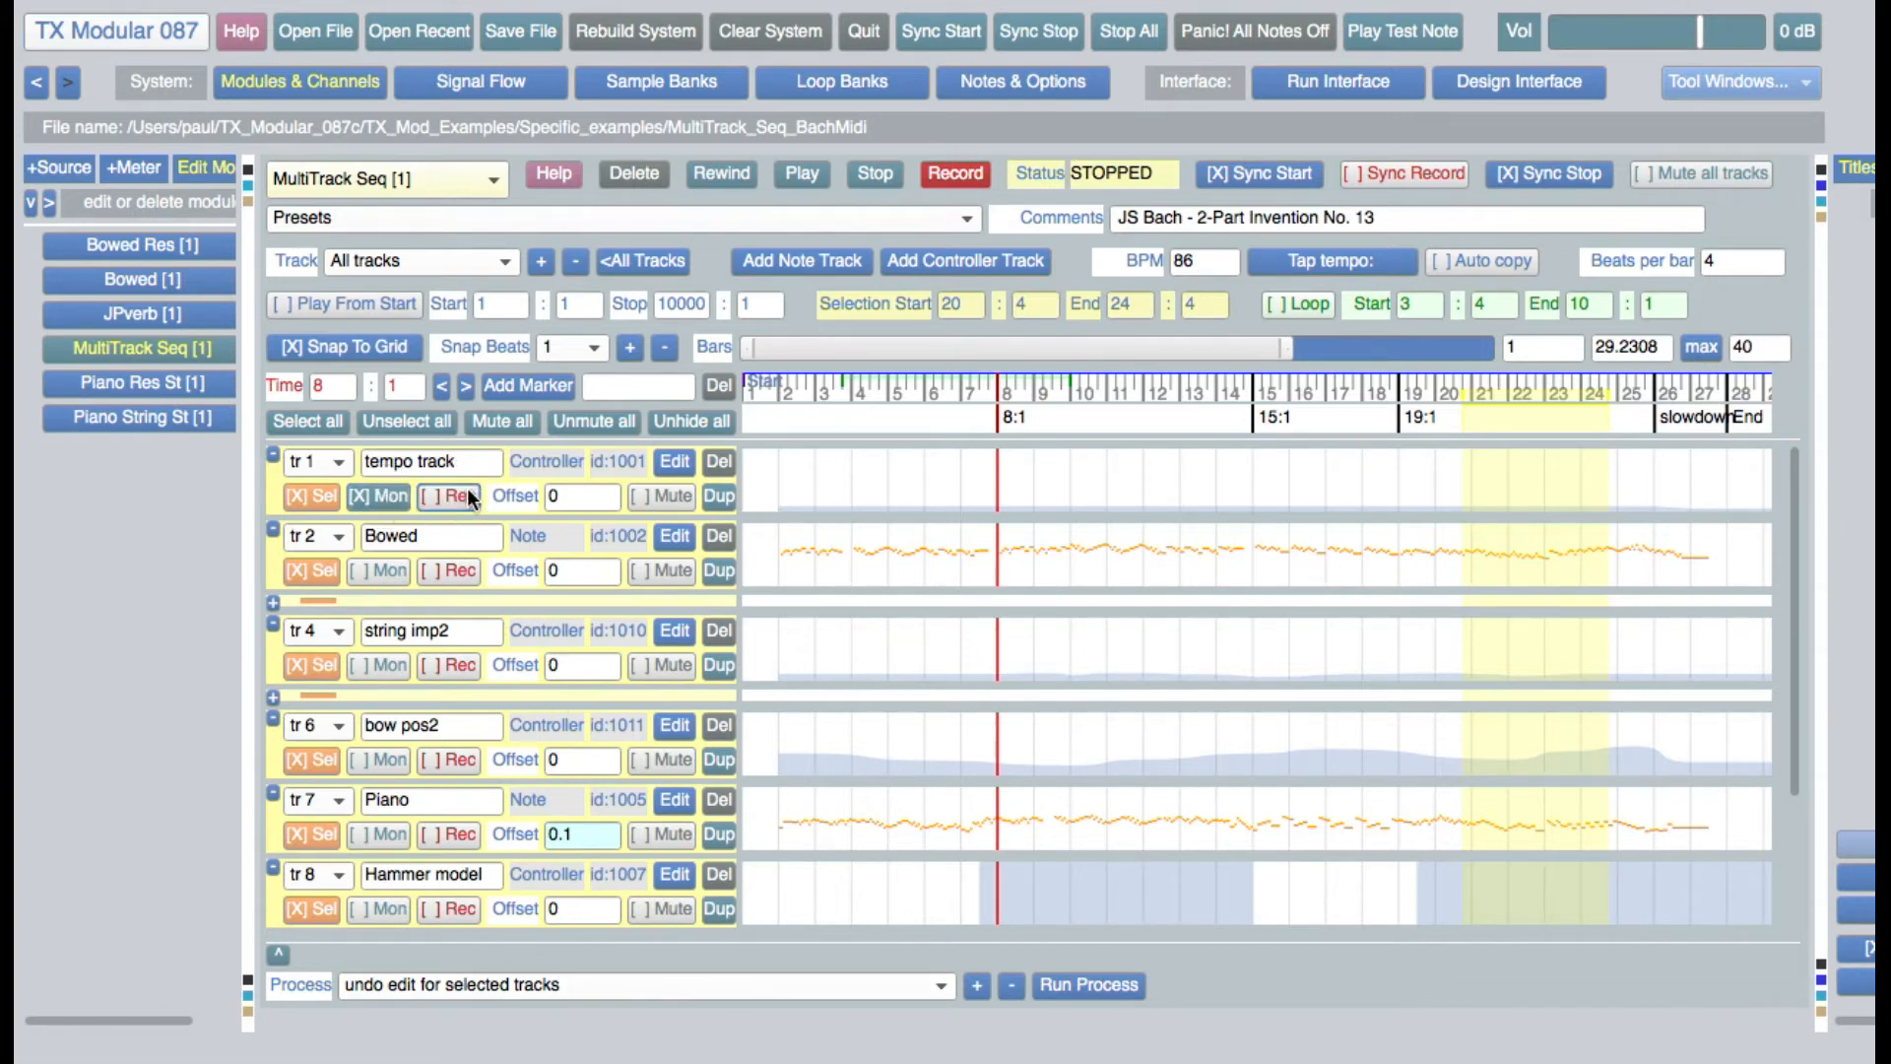
click(372, 497)
click(445, 491)
Show the Piano track's editable name and offset, and mute and unmute the track
click(466, 803)
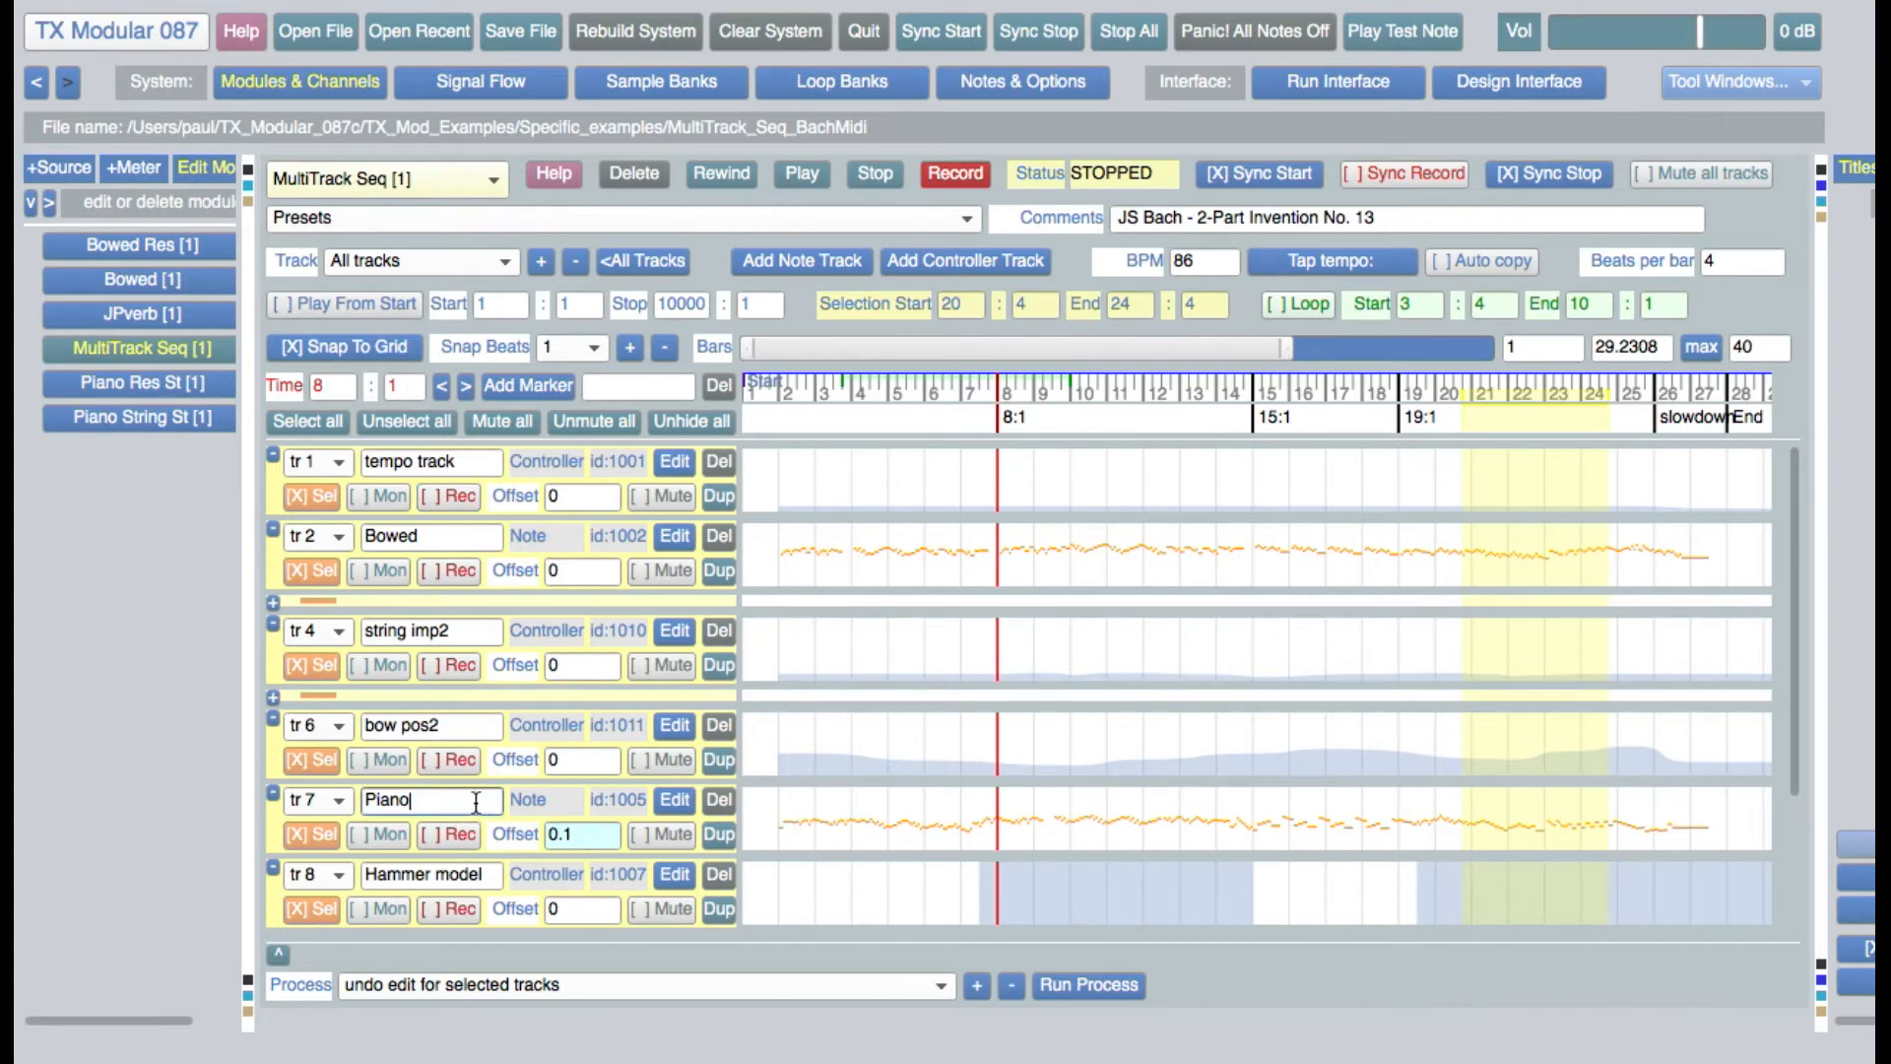
click(582, 831)
click(668, 835)
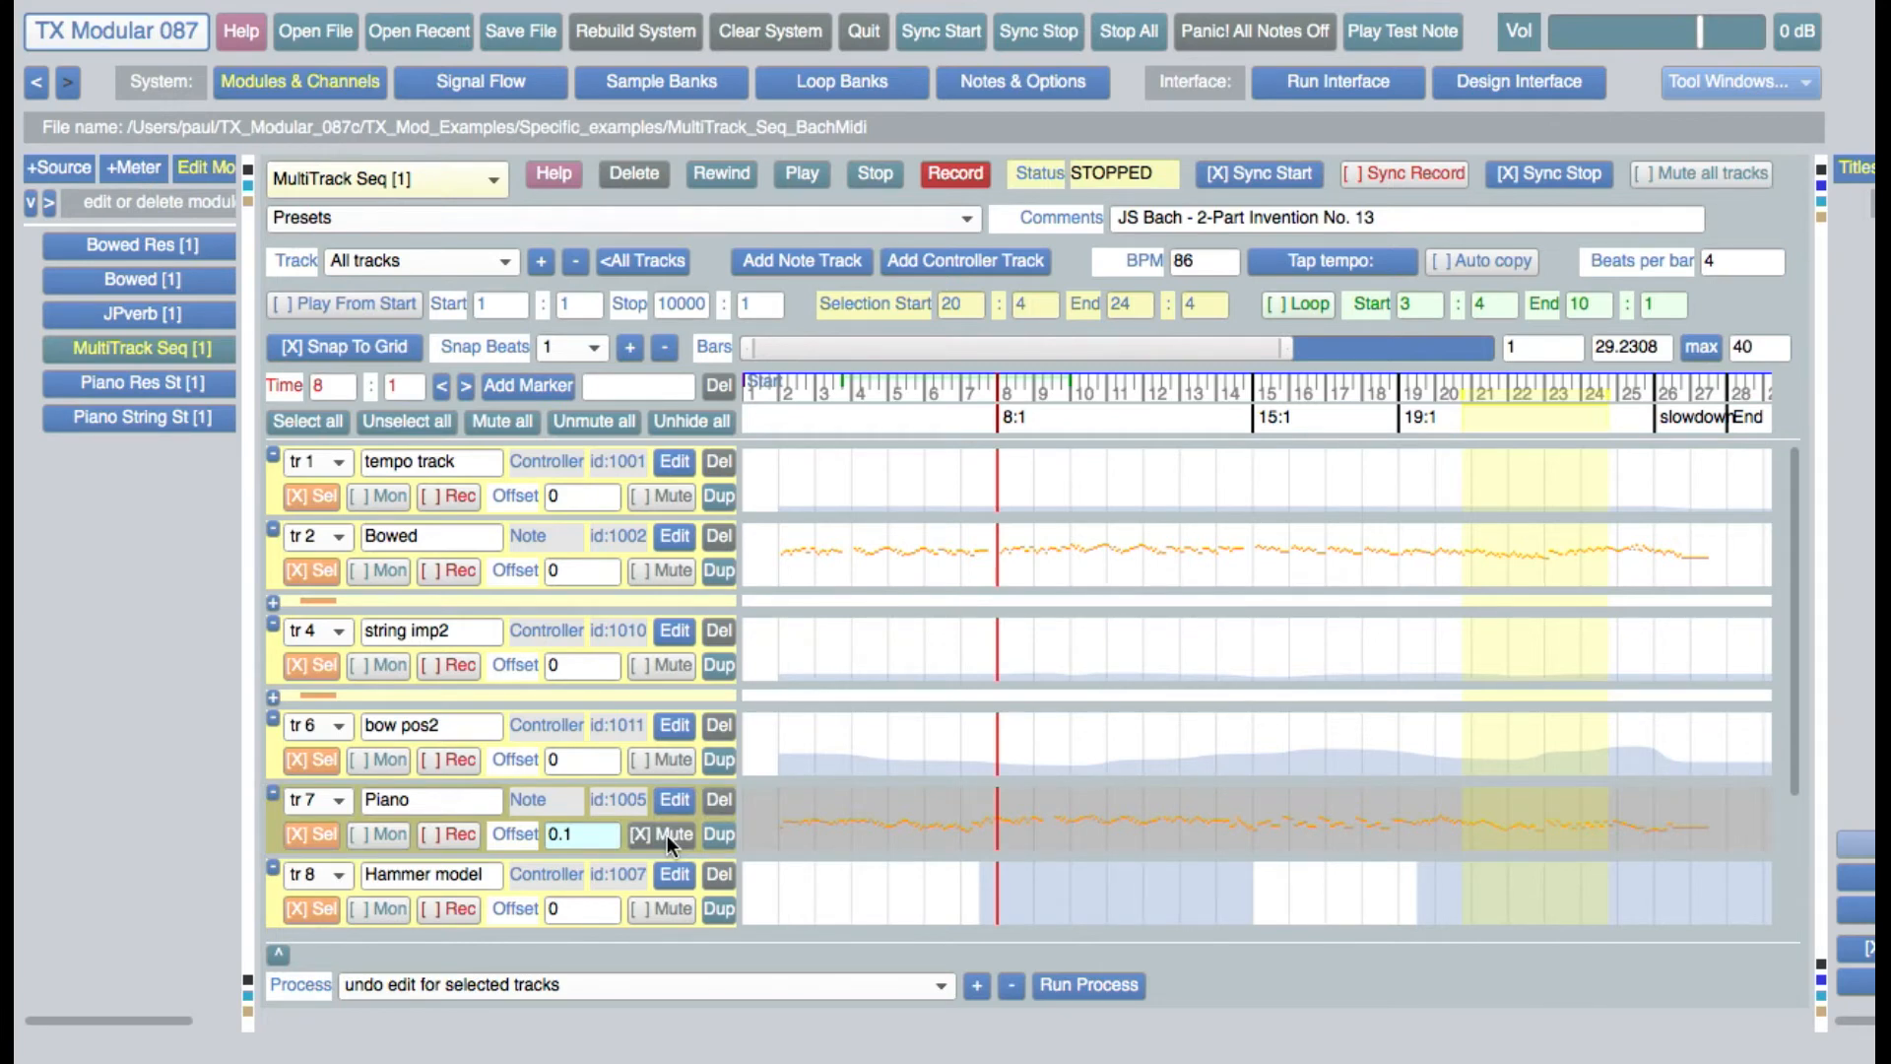
click(666, 836)
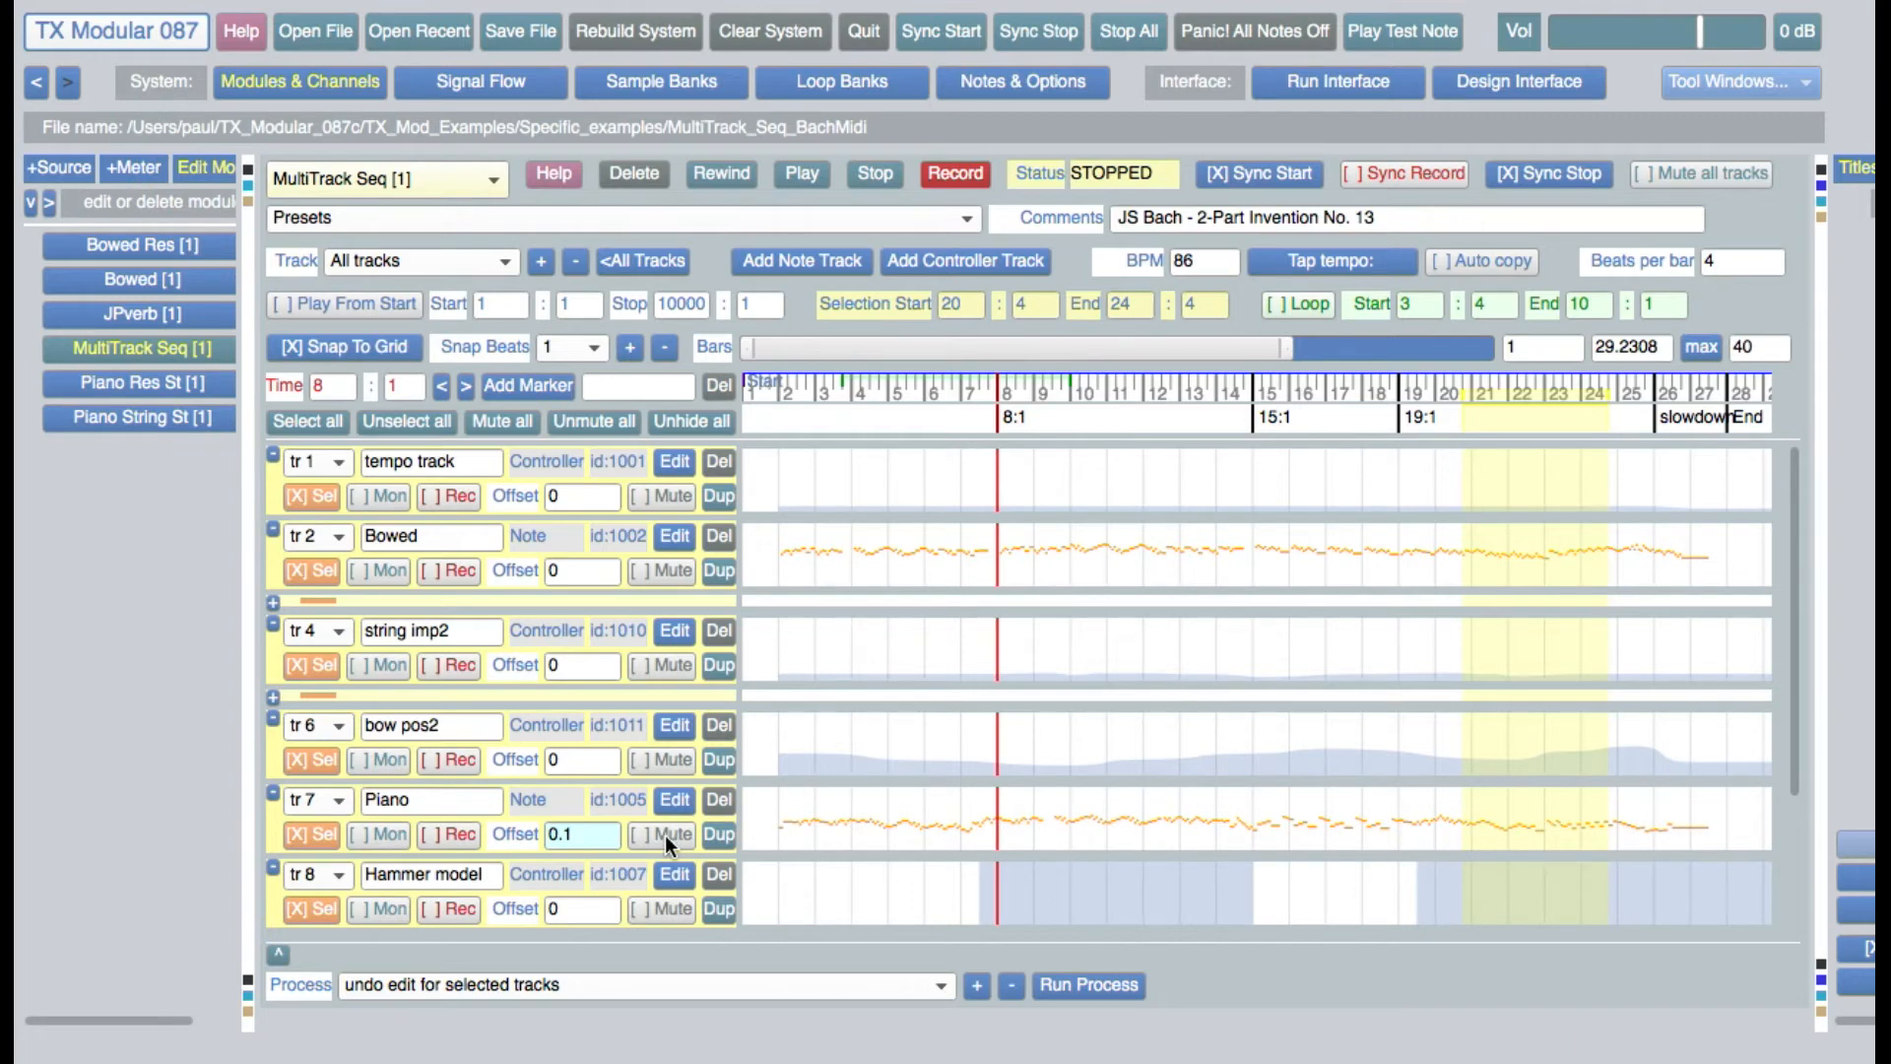
Duplicate the Piano track and delete the duplicate
click(725, 835)
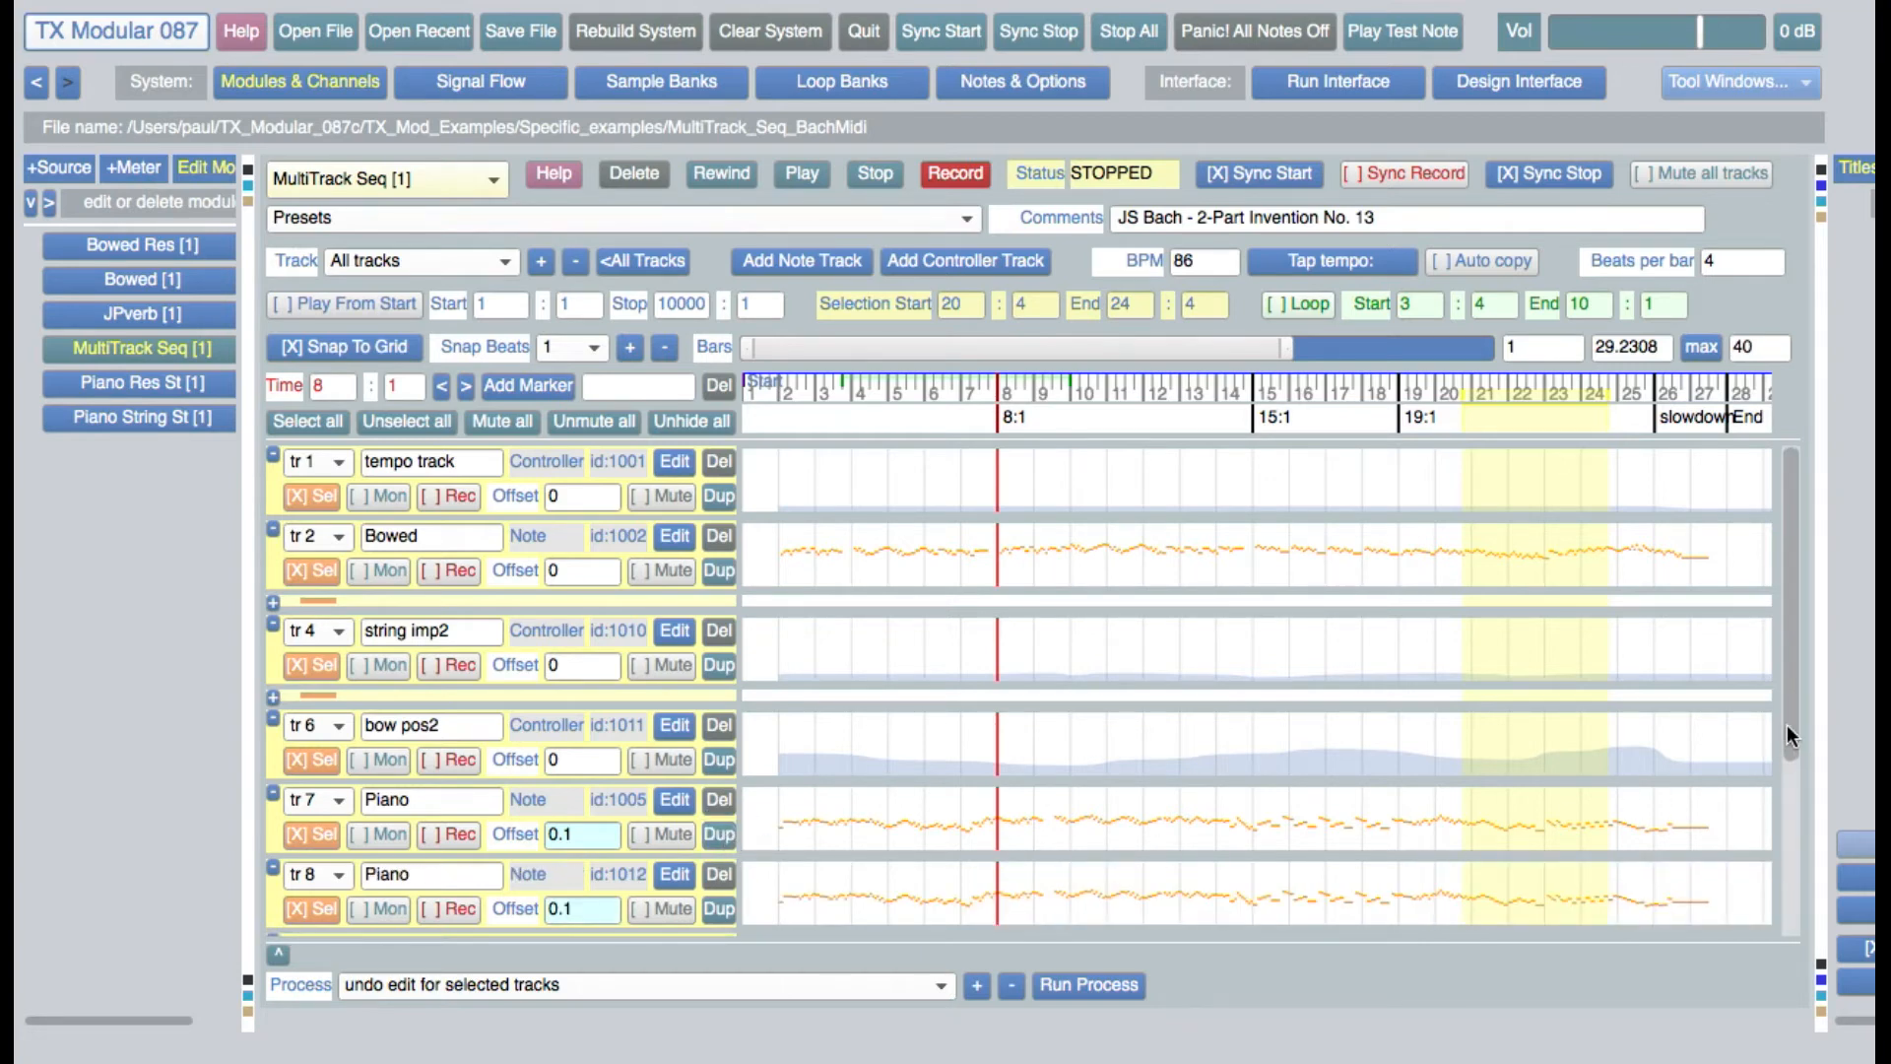
drag(1787, 724, 1777, 783)
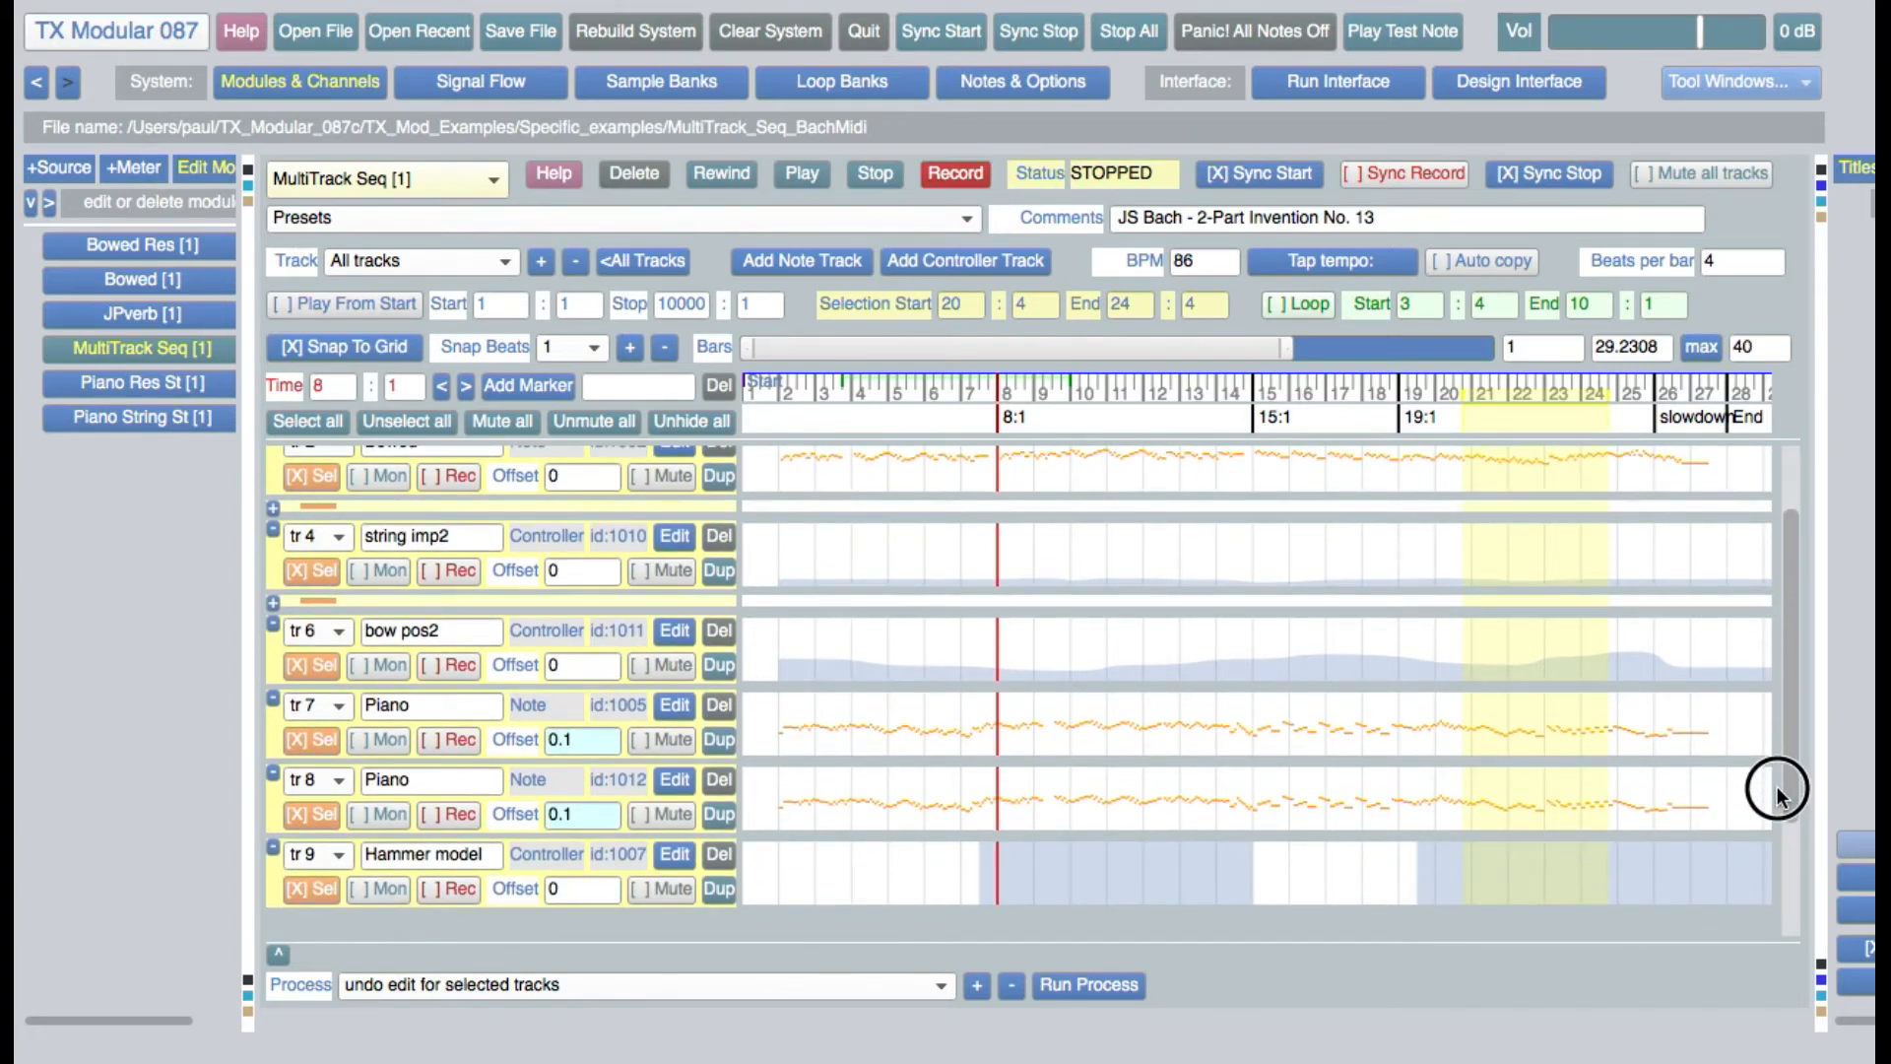
click(719, 780)
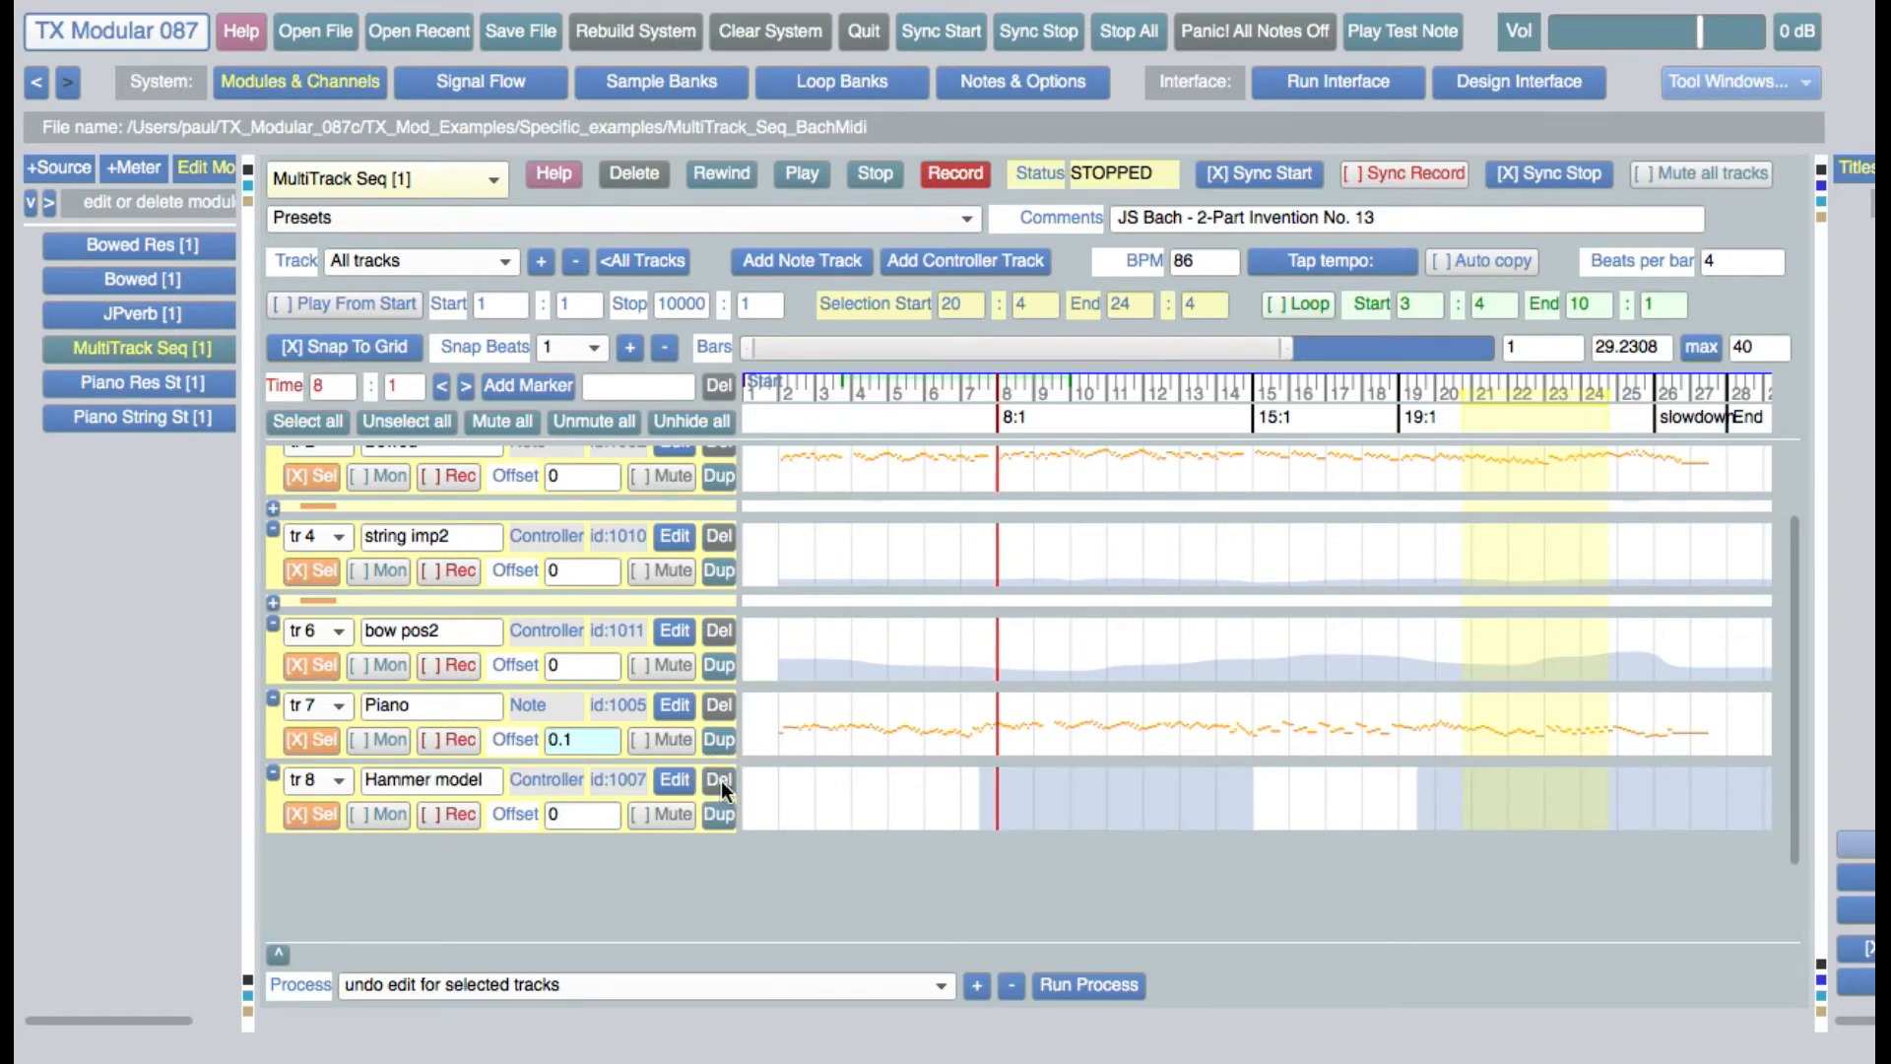
drag(1785, 731, 1777, 547)
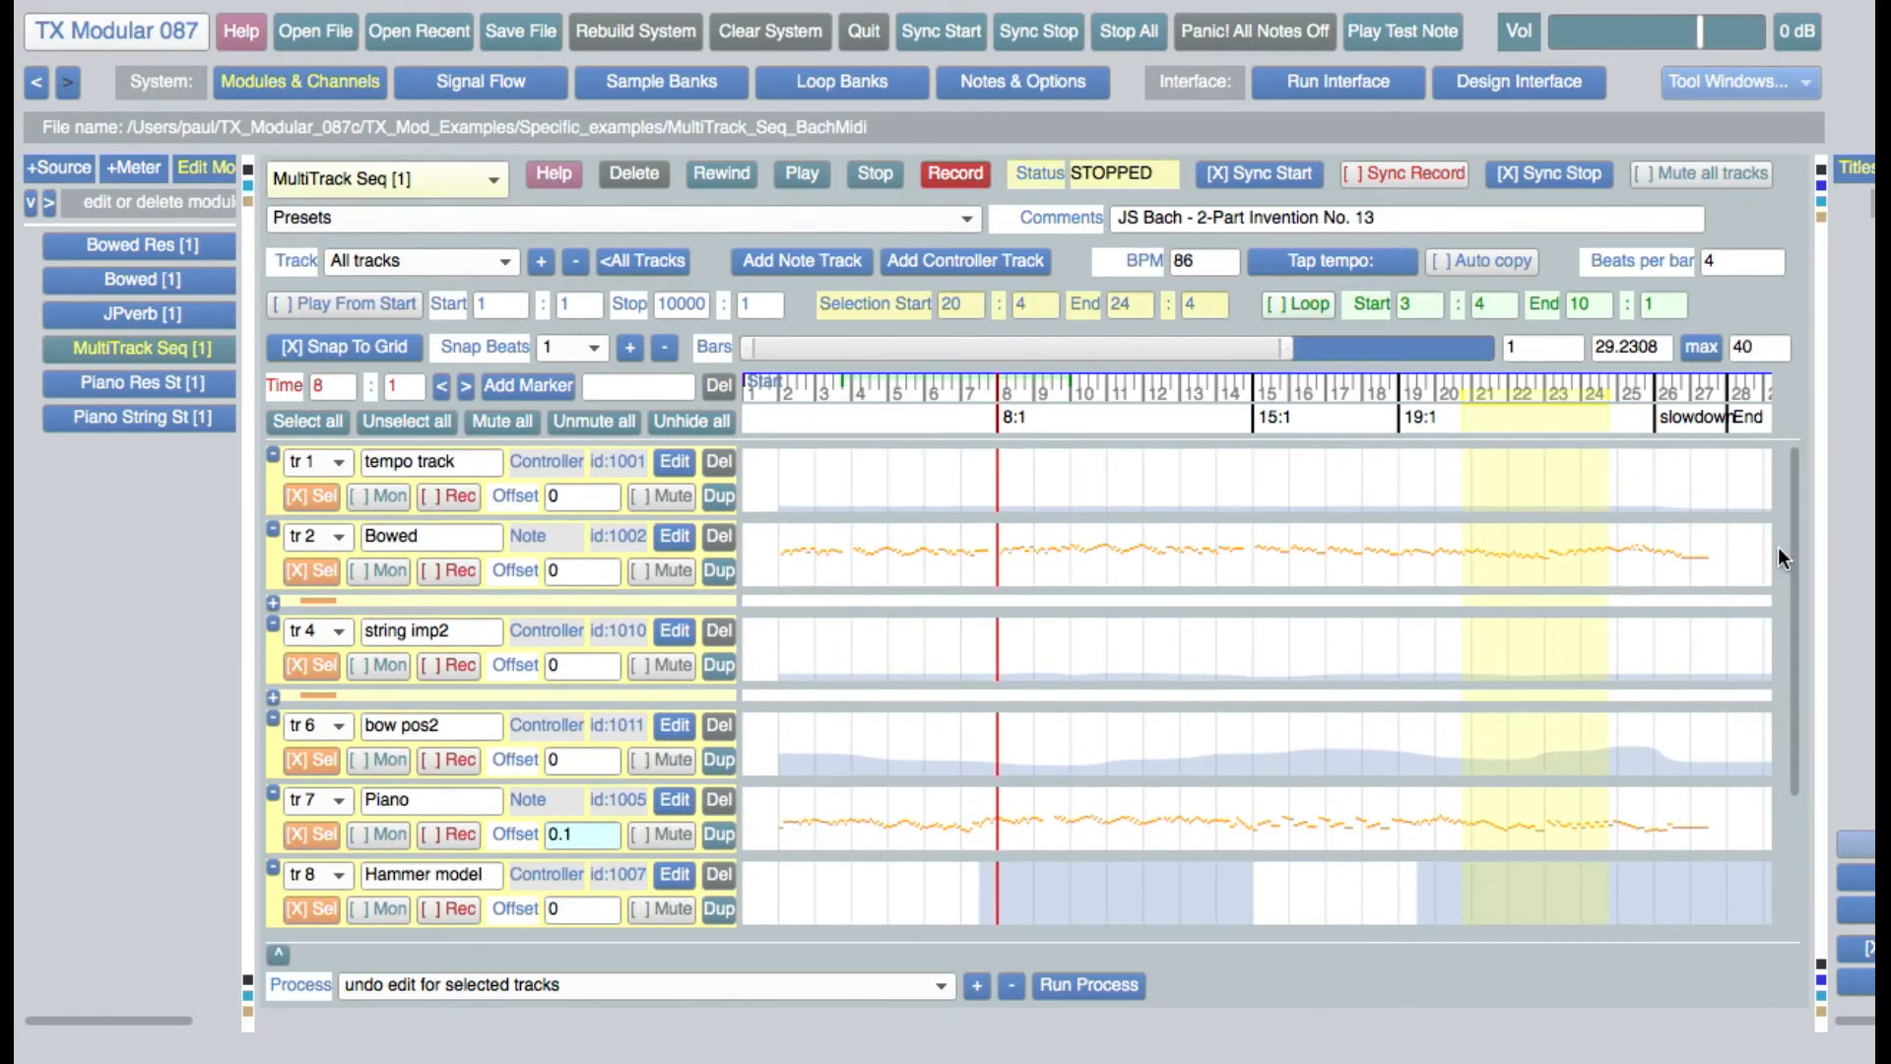
Open the tempo track for editing, view its inputs and outputs, and return to its selection editing view
click(673, 462)
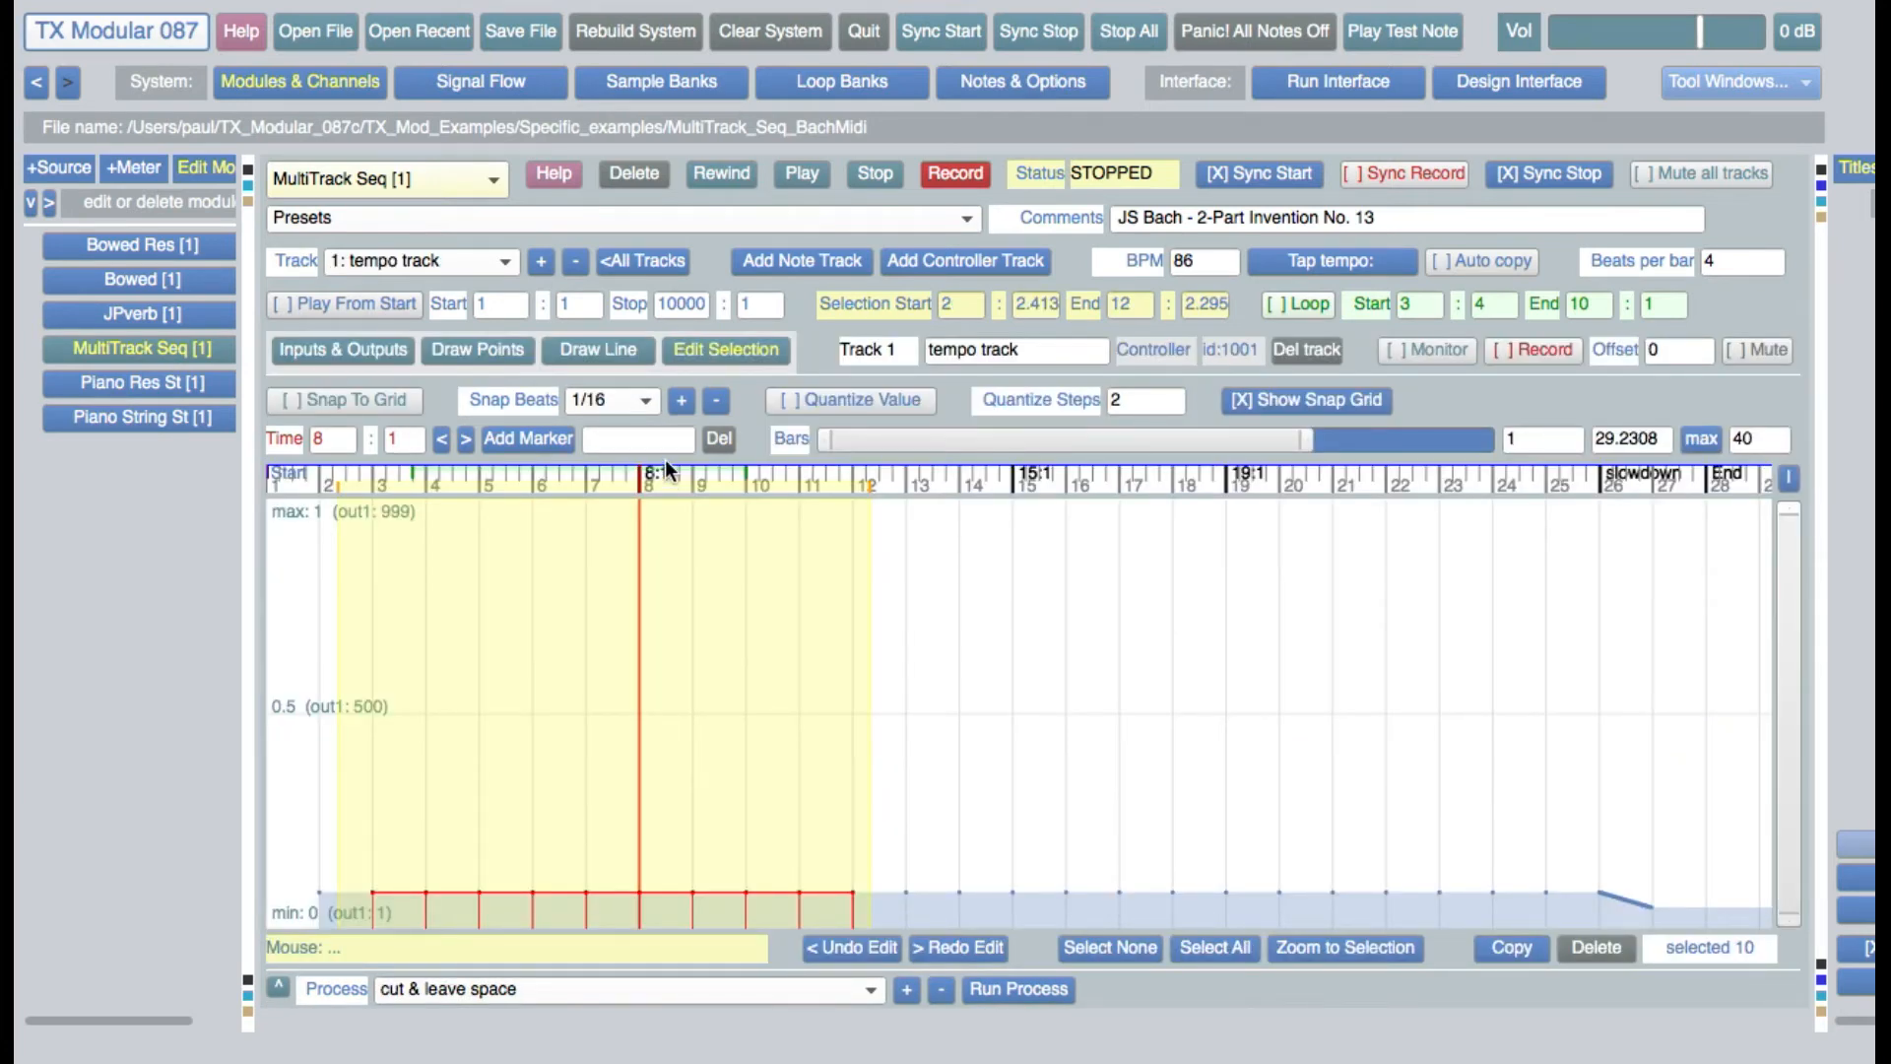
click(404, 351)
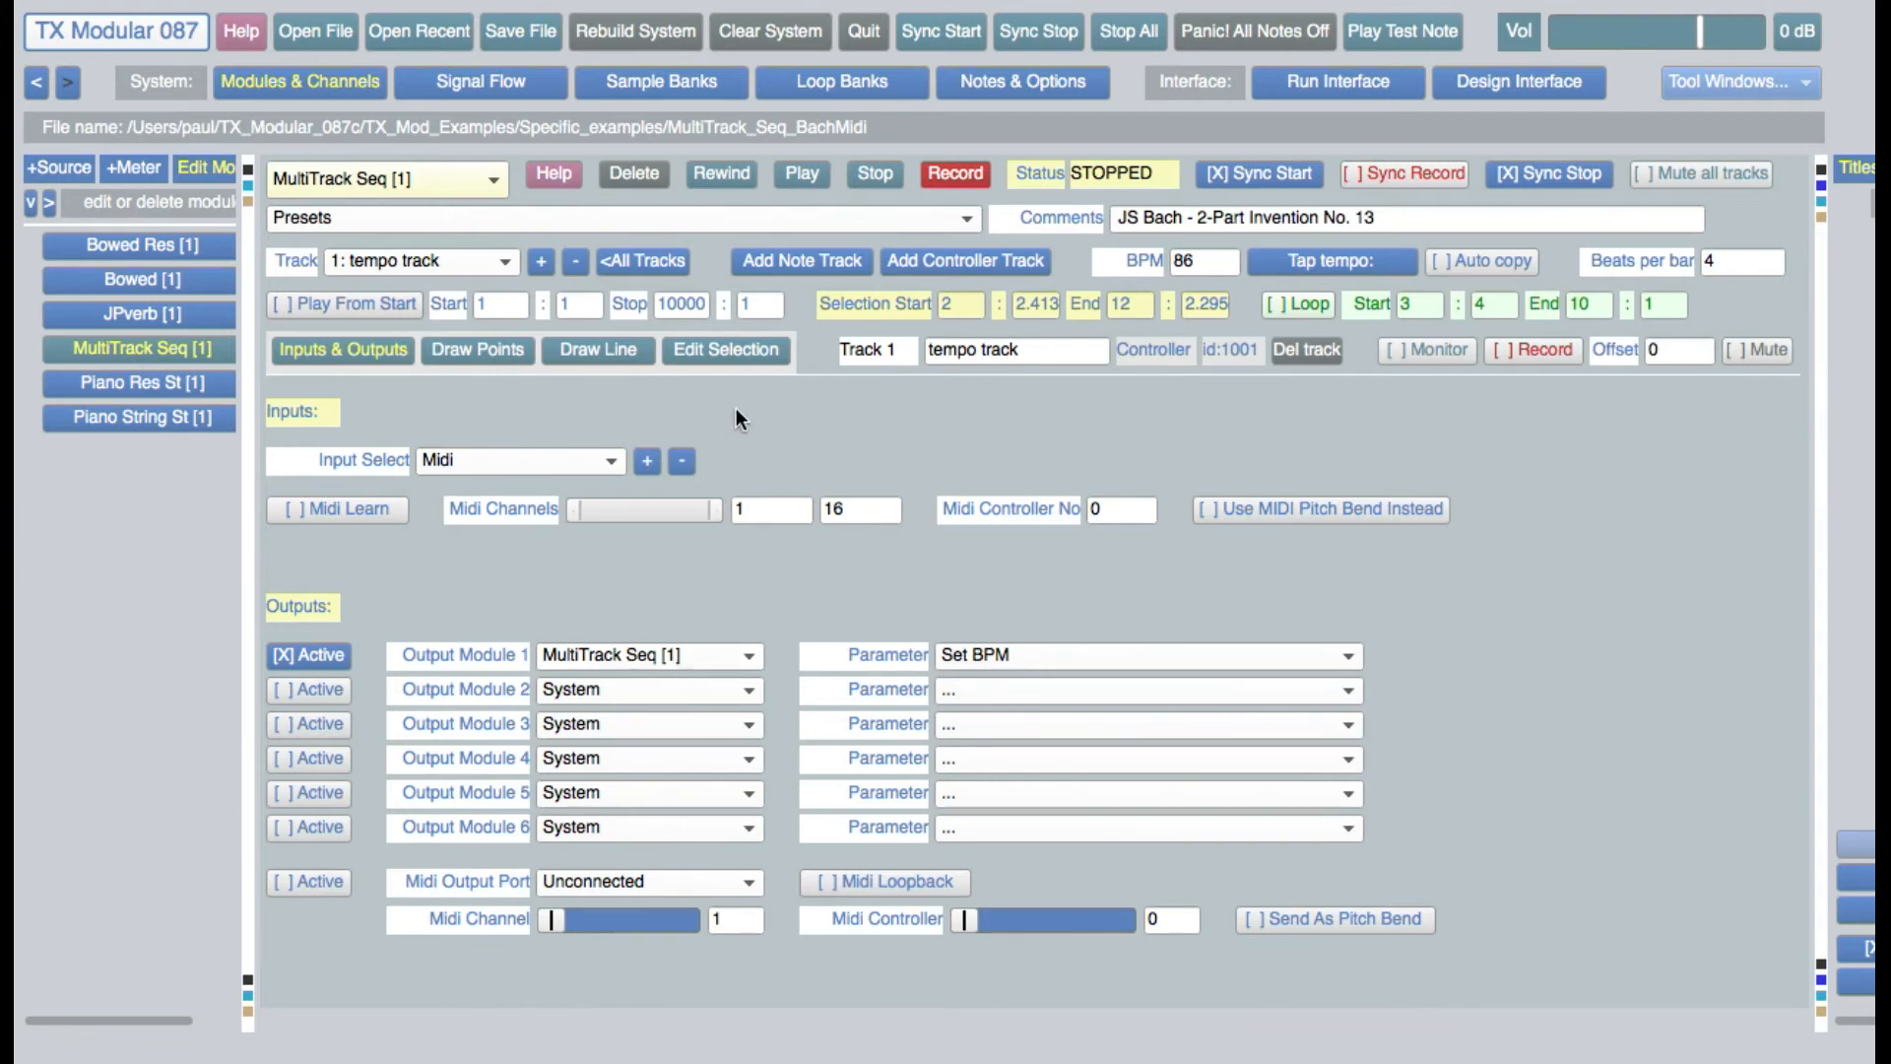
click(743, 341)
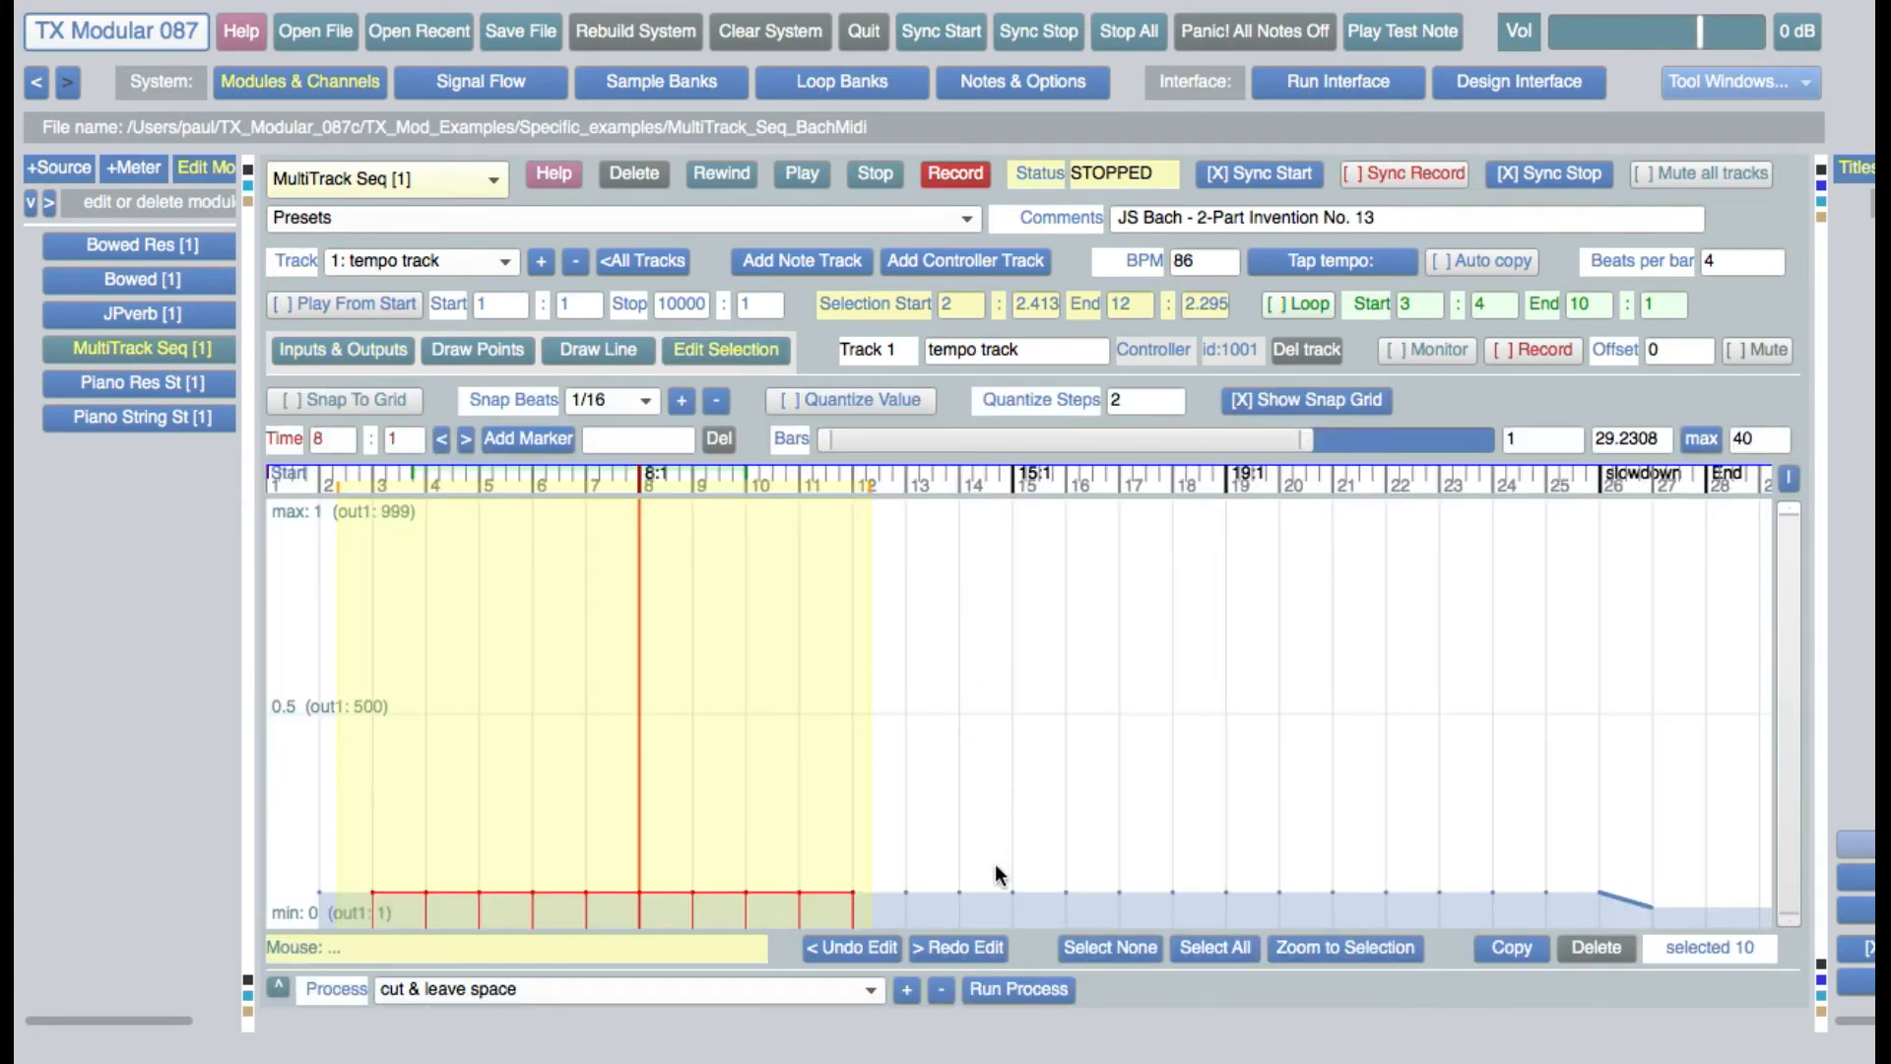
Select the tempo track's slowdown points from about 25:2.5 to 27:3.7, zoom to the selection, and deselect the points
click(931, 776)
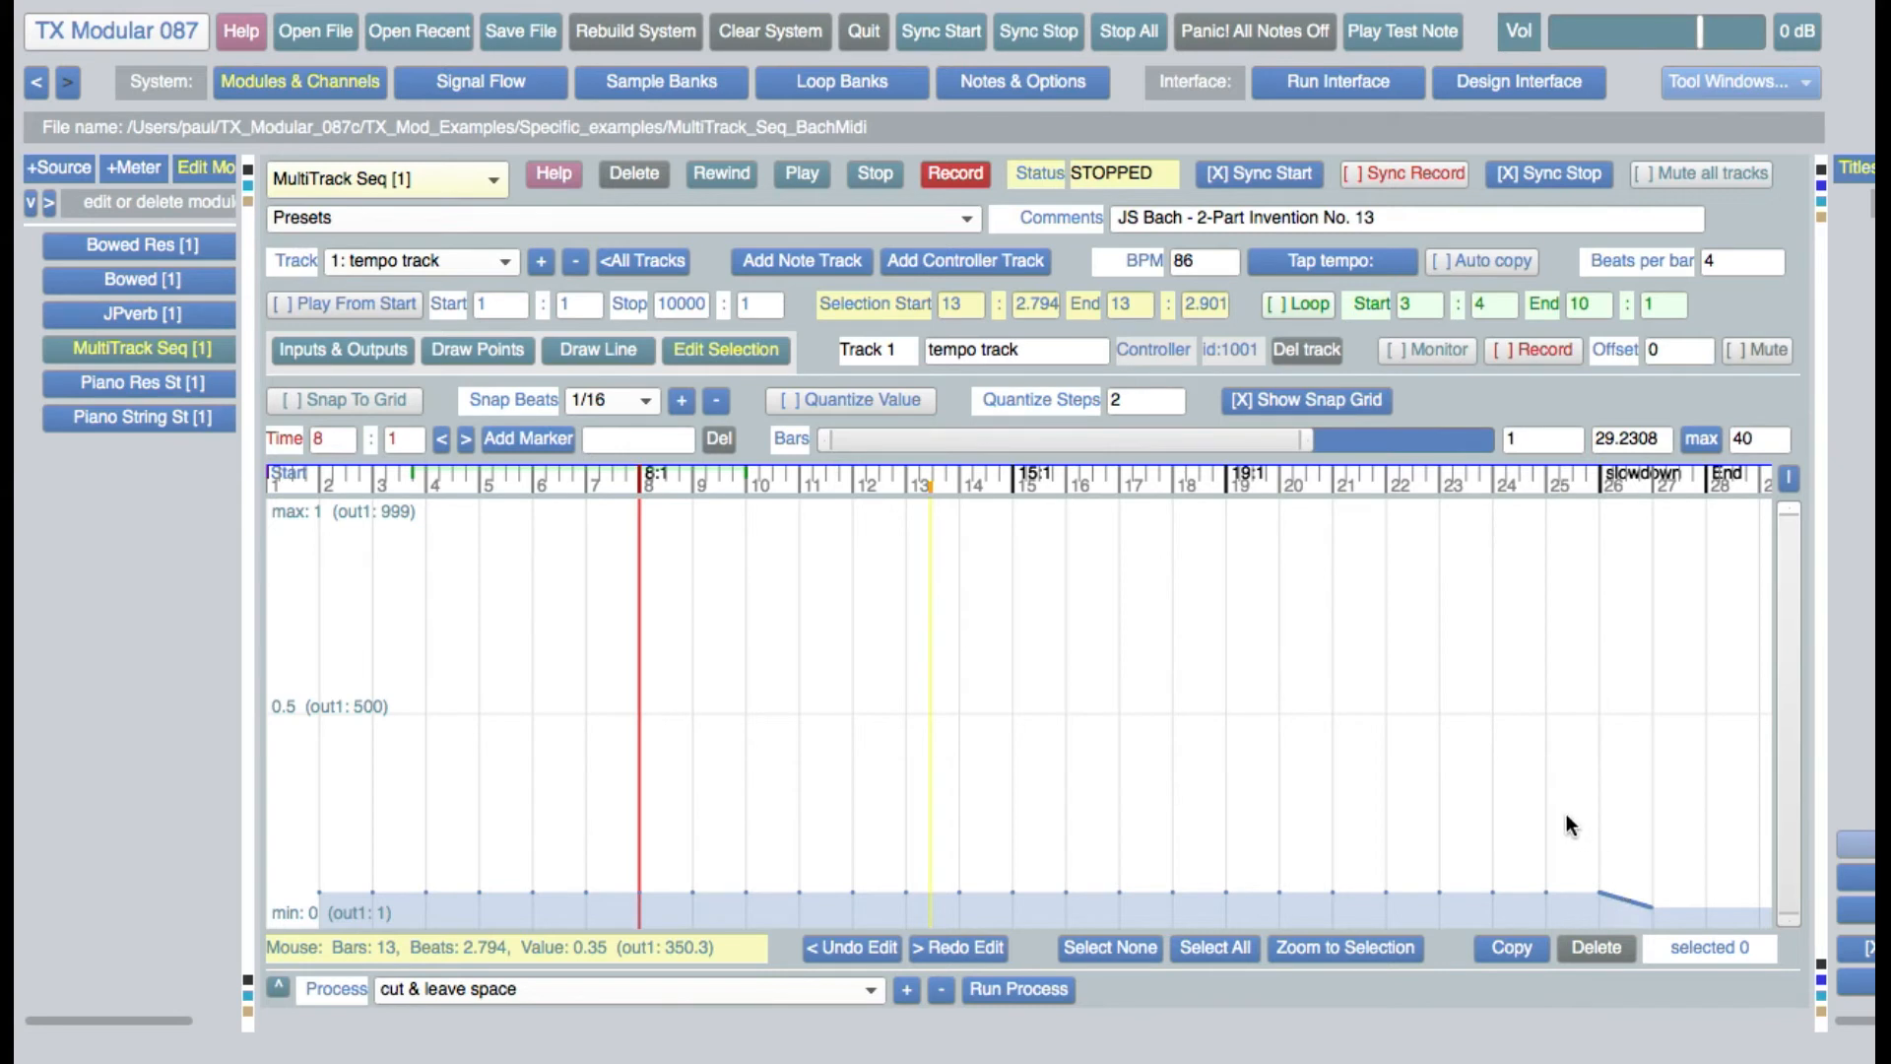
drag(1570, 825, 1695, 809)
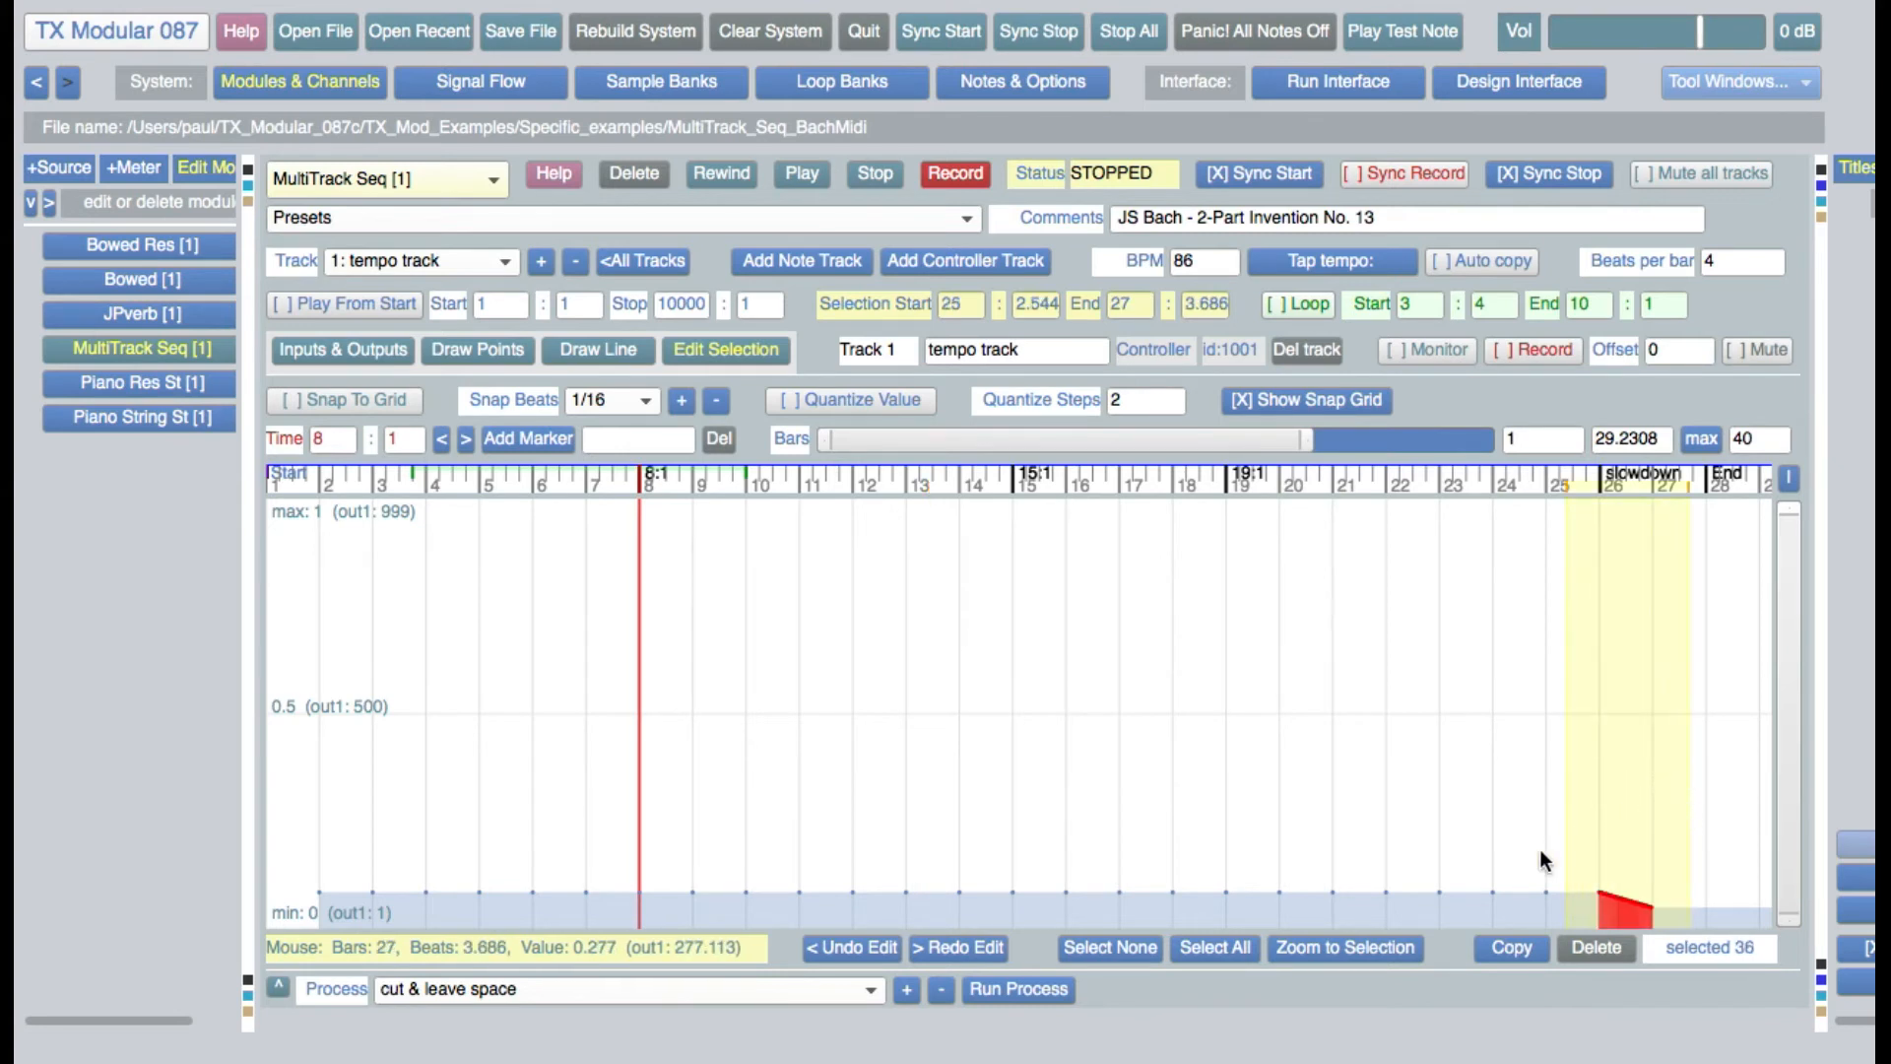
click(1321, 950)
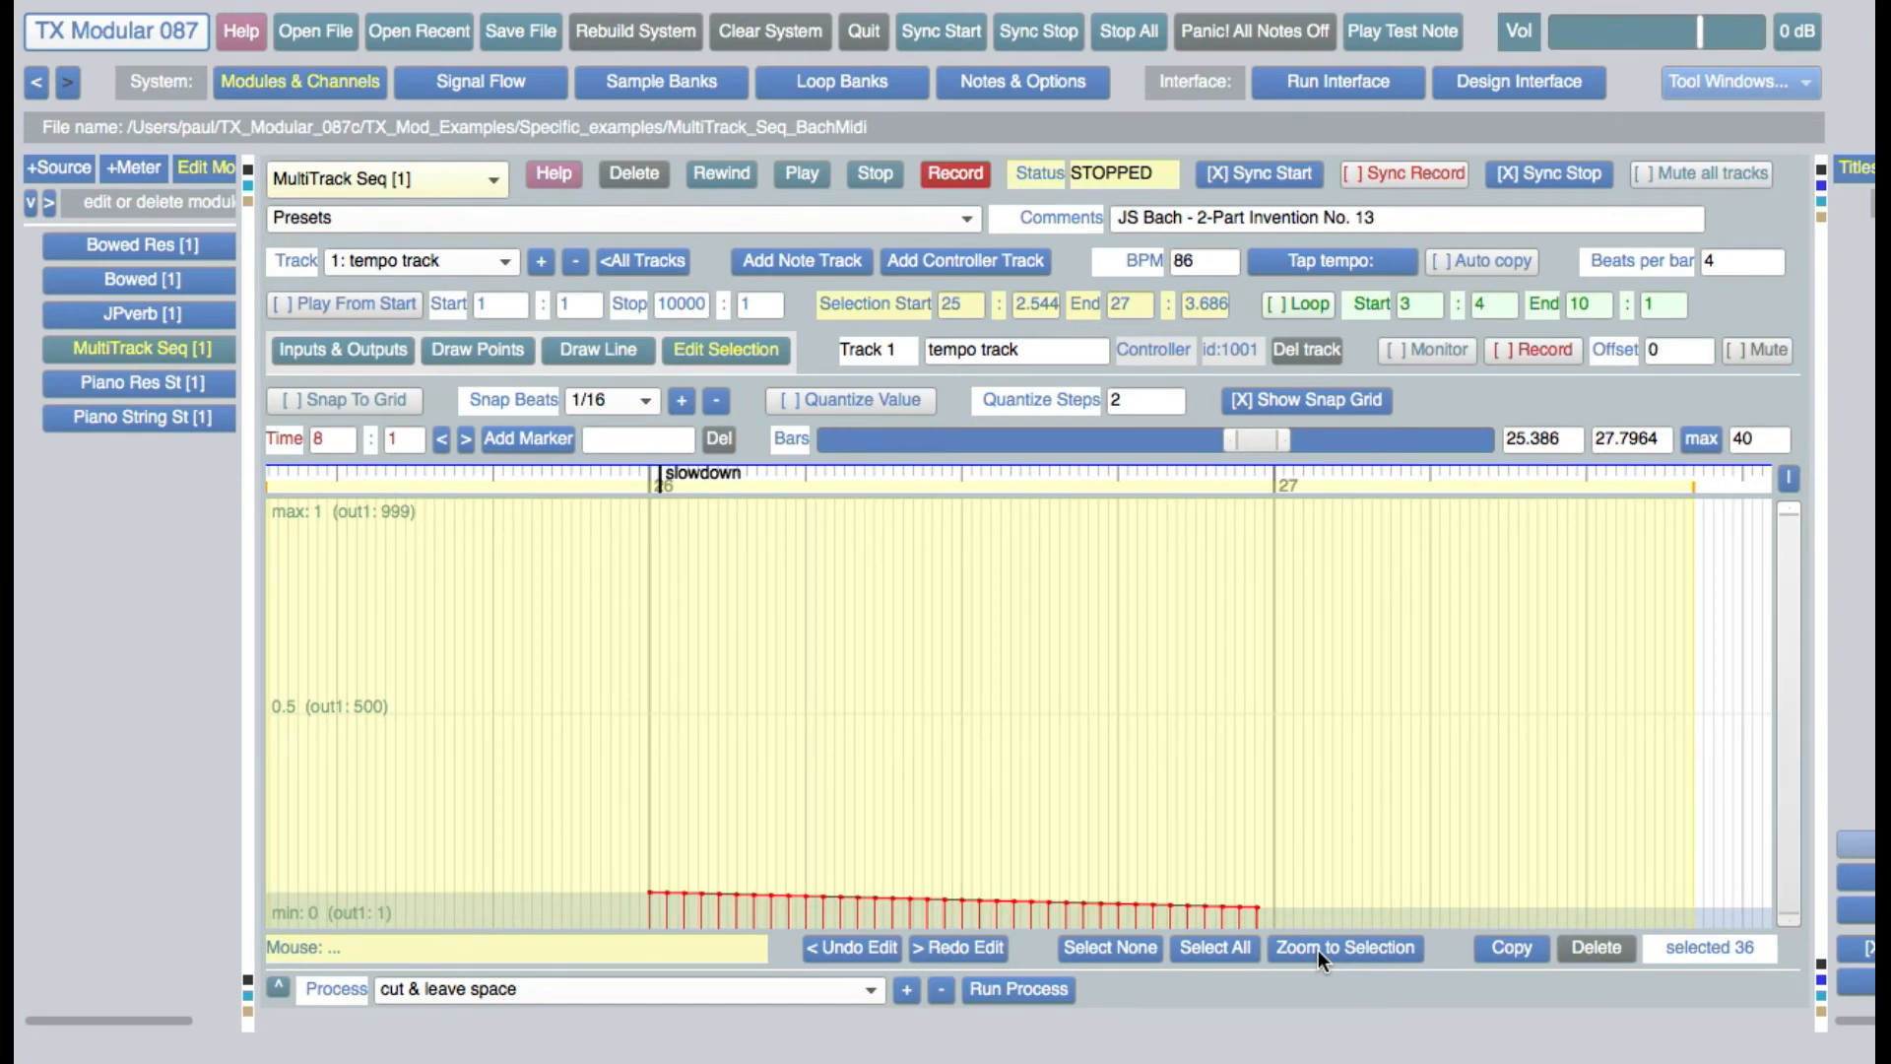
click(519, 774)
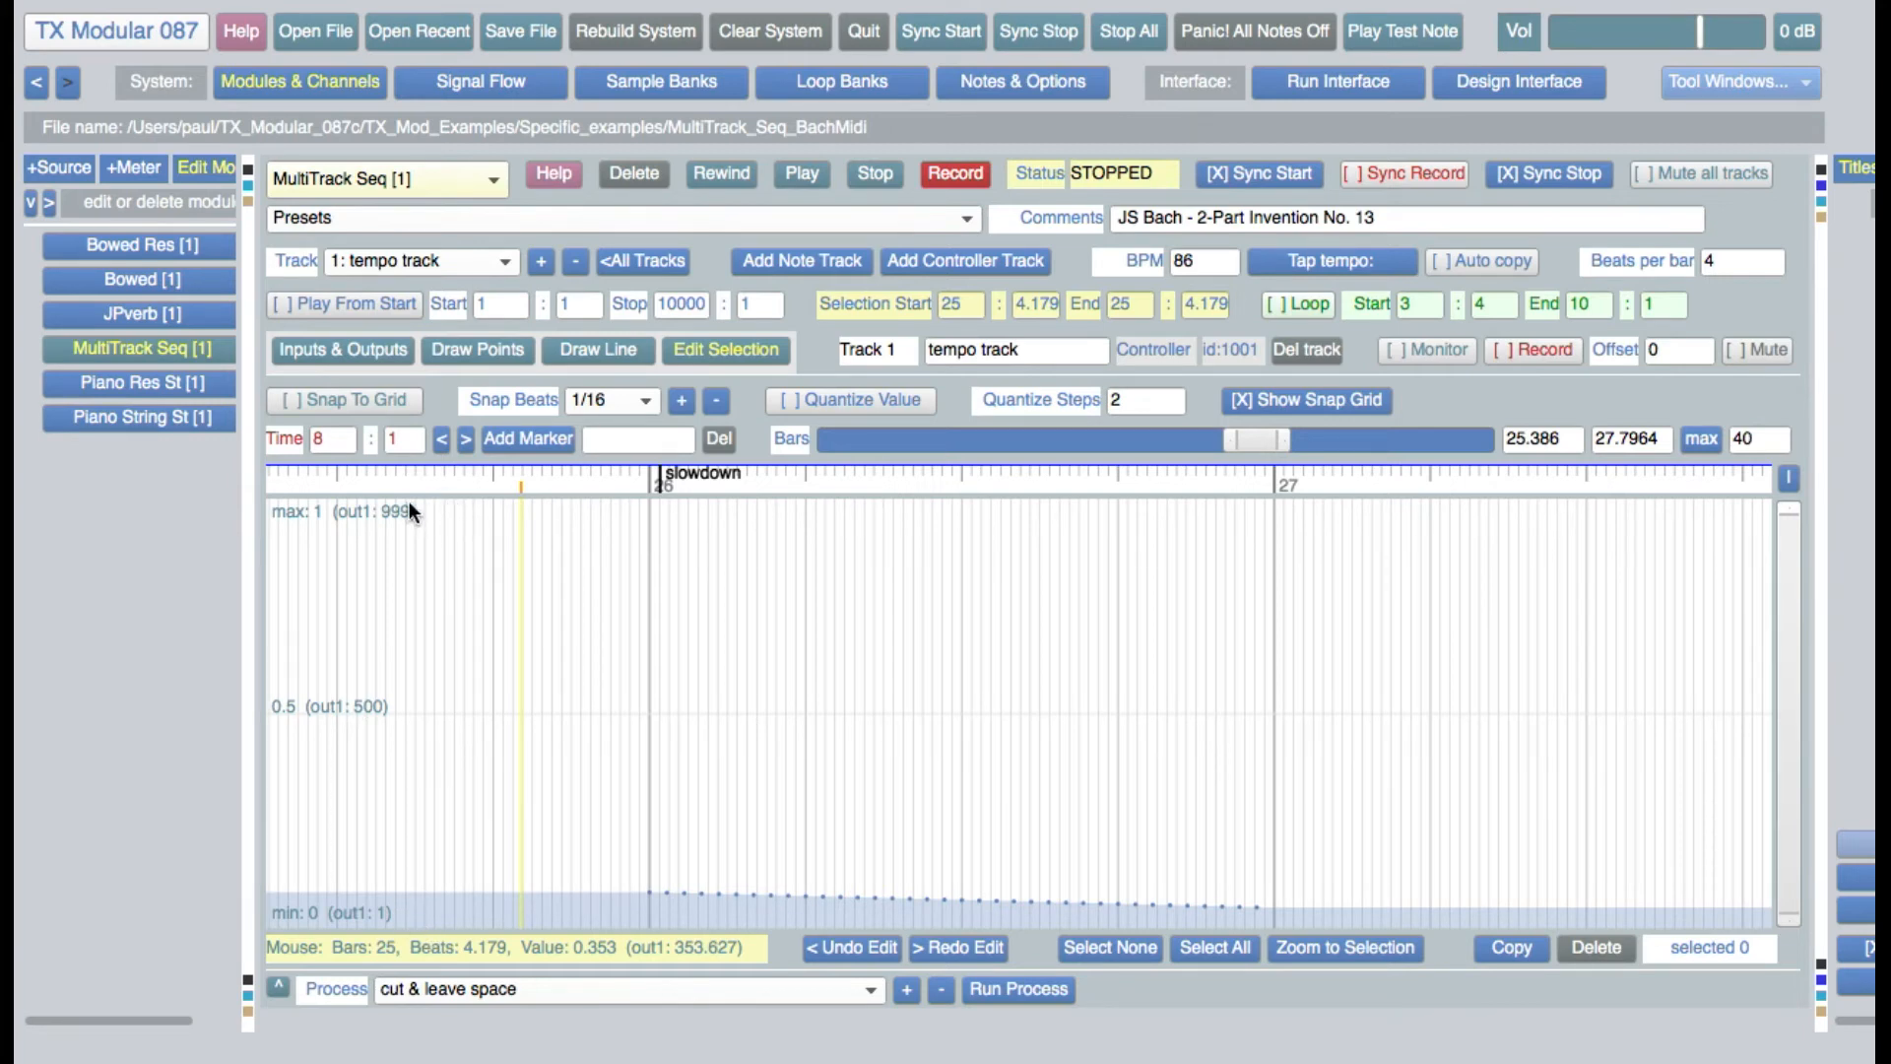
Set the quantize steps to 998 and zoom the value axis to about 0.043 to 0.094
click(1125, 404)
key(BackSpace)
text(998)
key(Return)
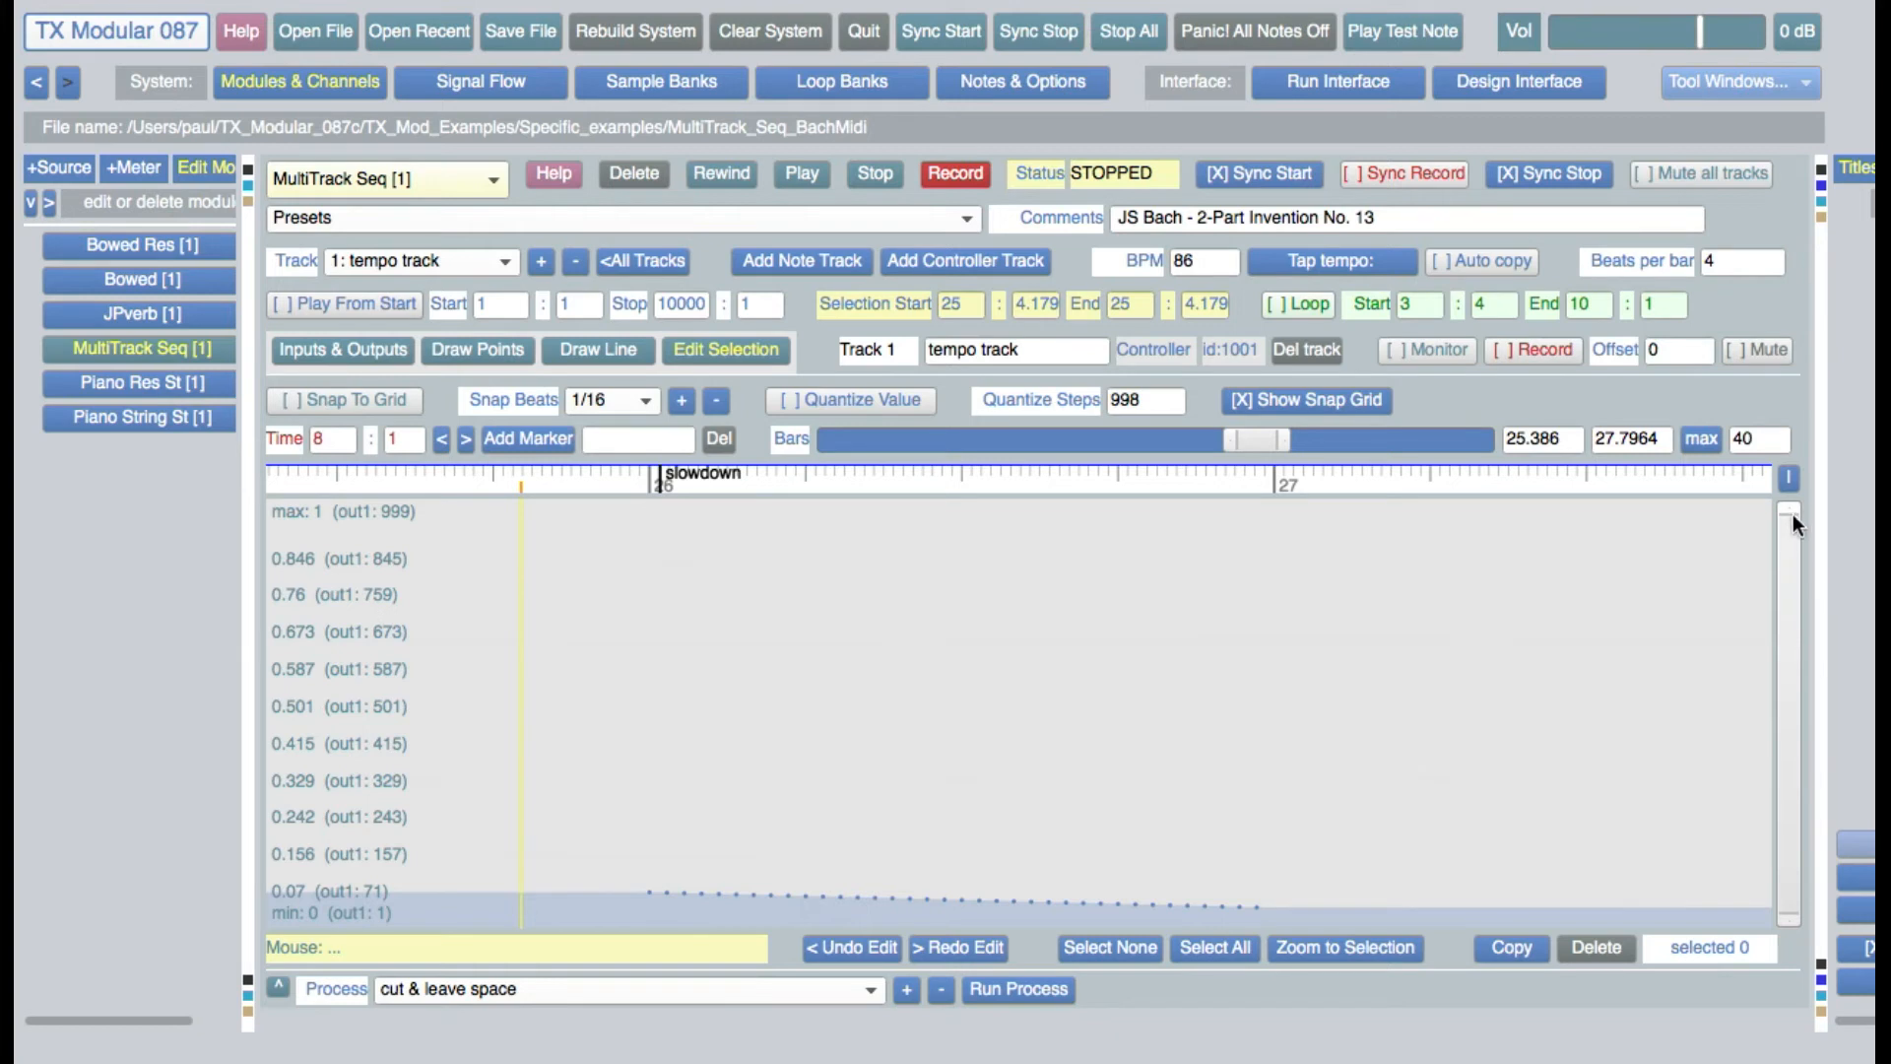
drag(1791, 506, 1791, 874)
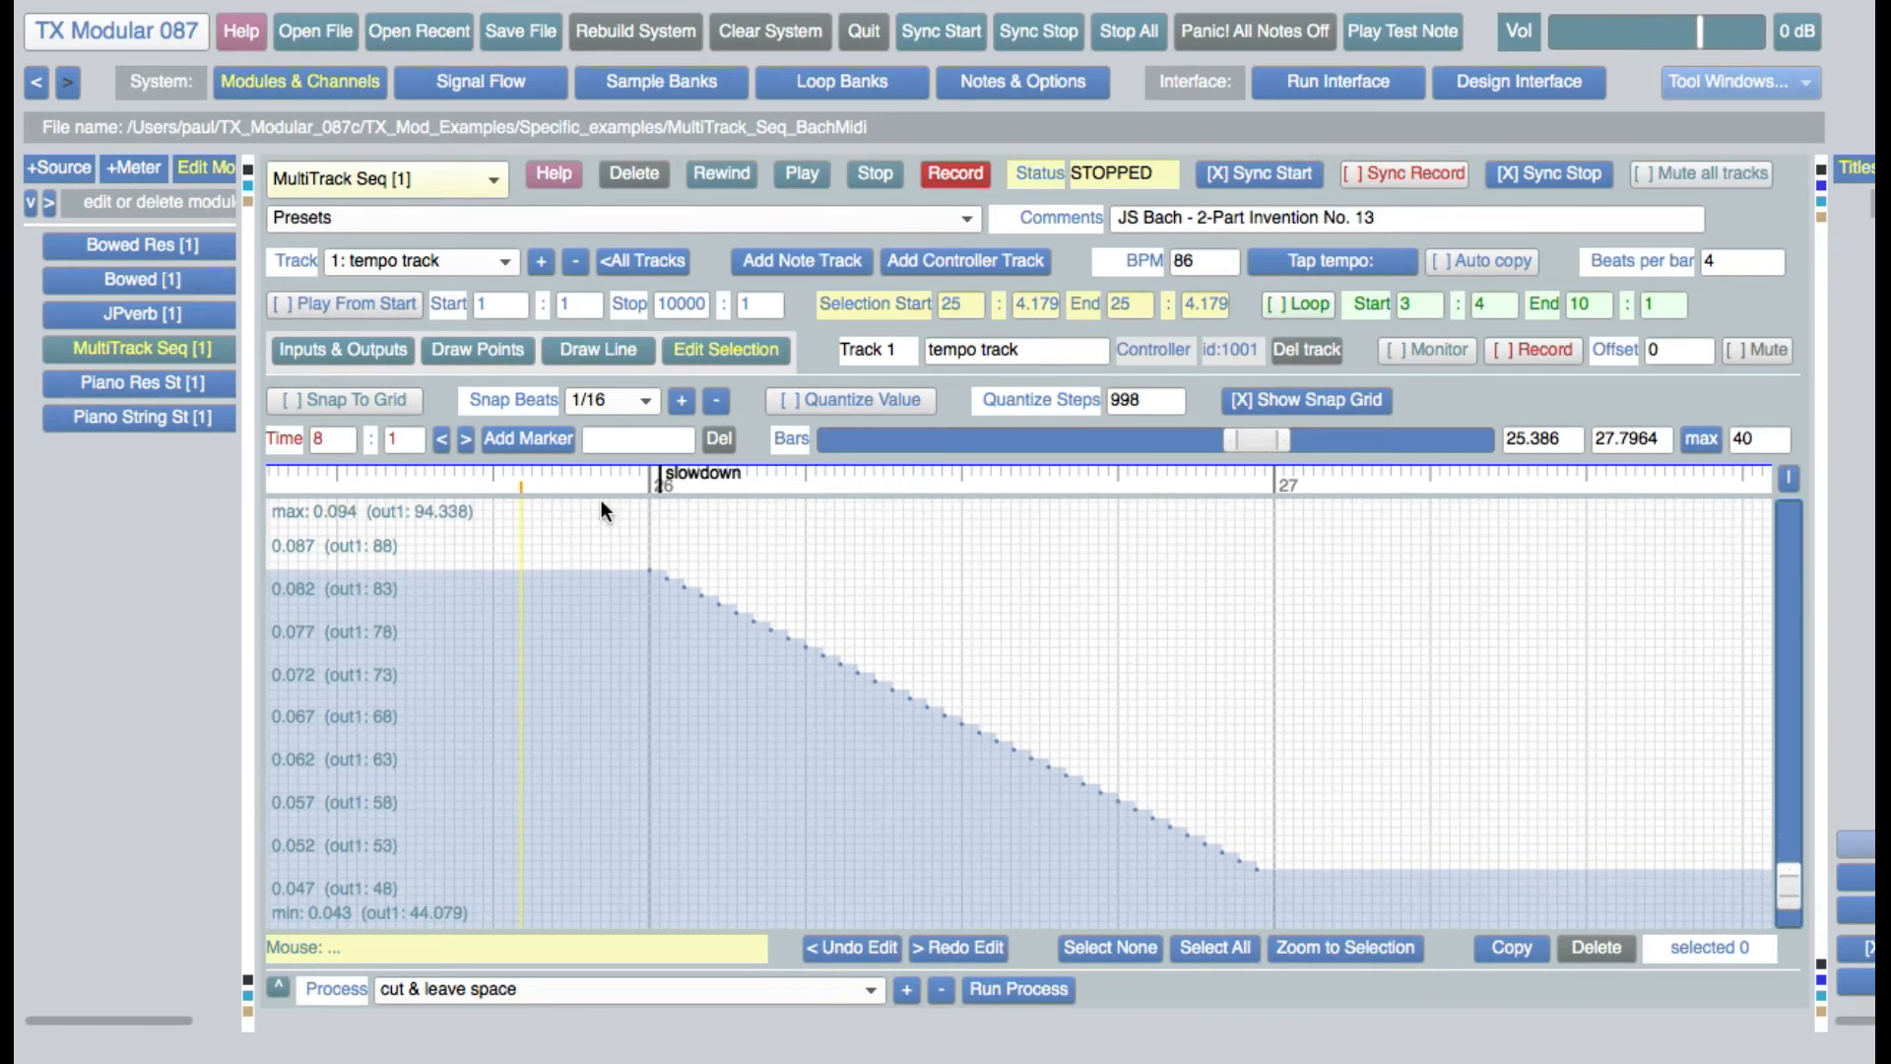
Play the slowdown passage from about 25:3.11 and stop playback after bar 27 begins
click(356, 475)
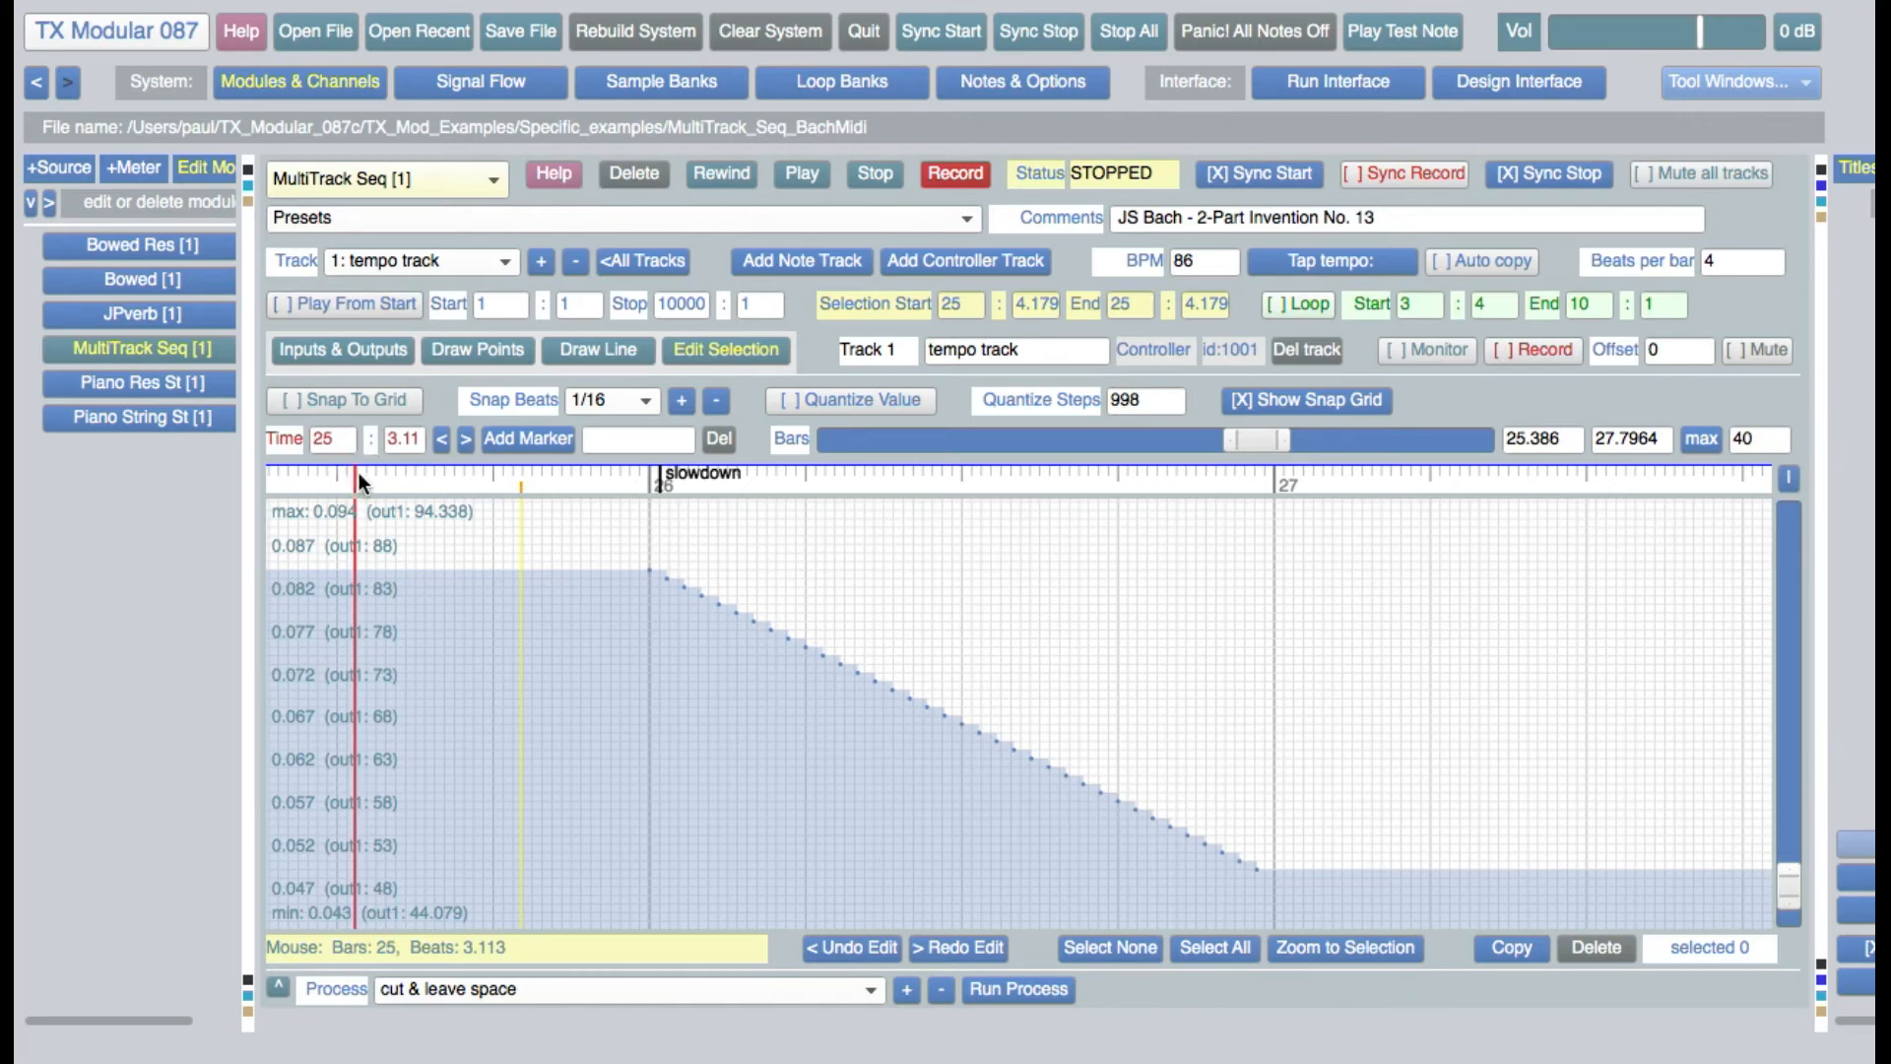
click(804, 174)
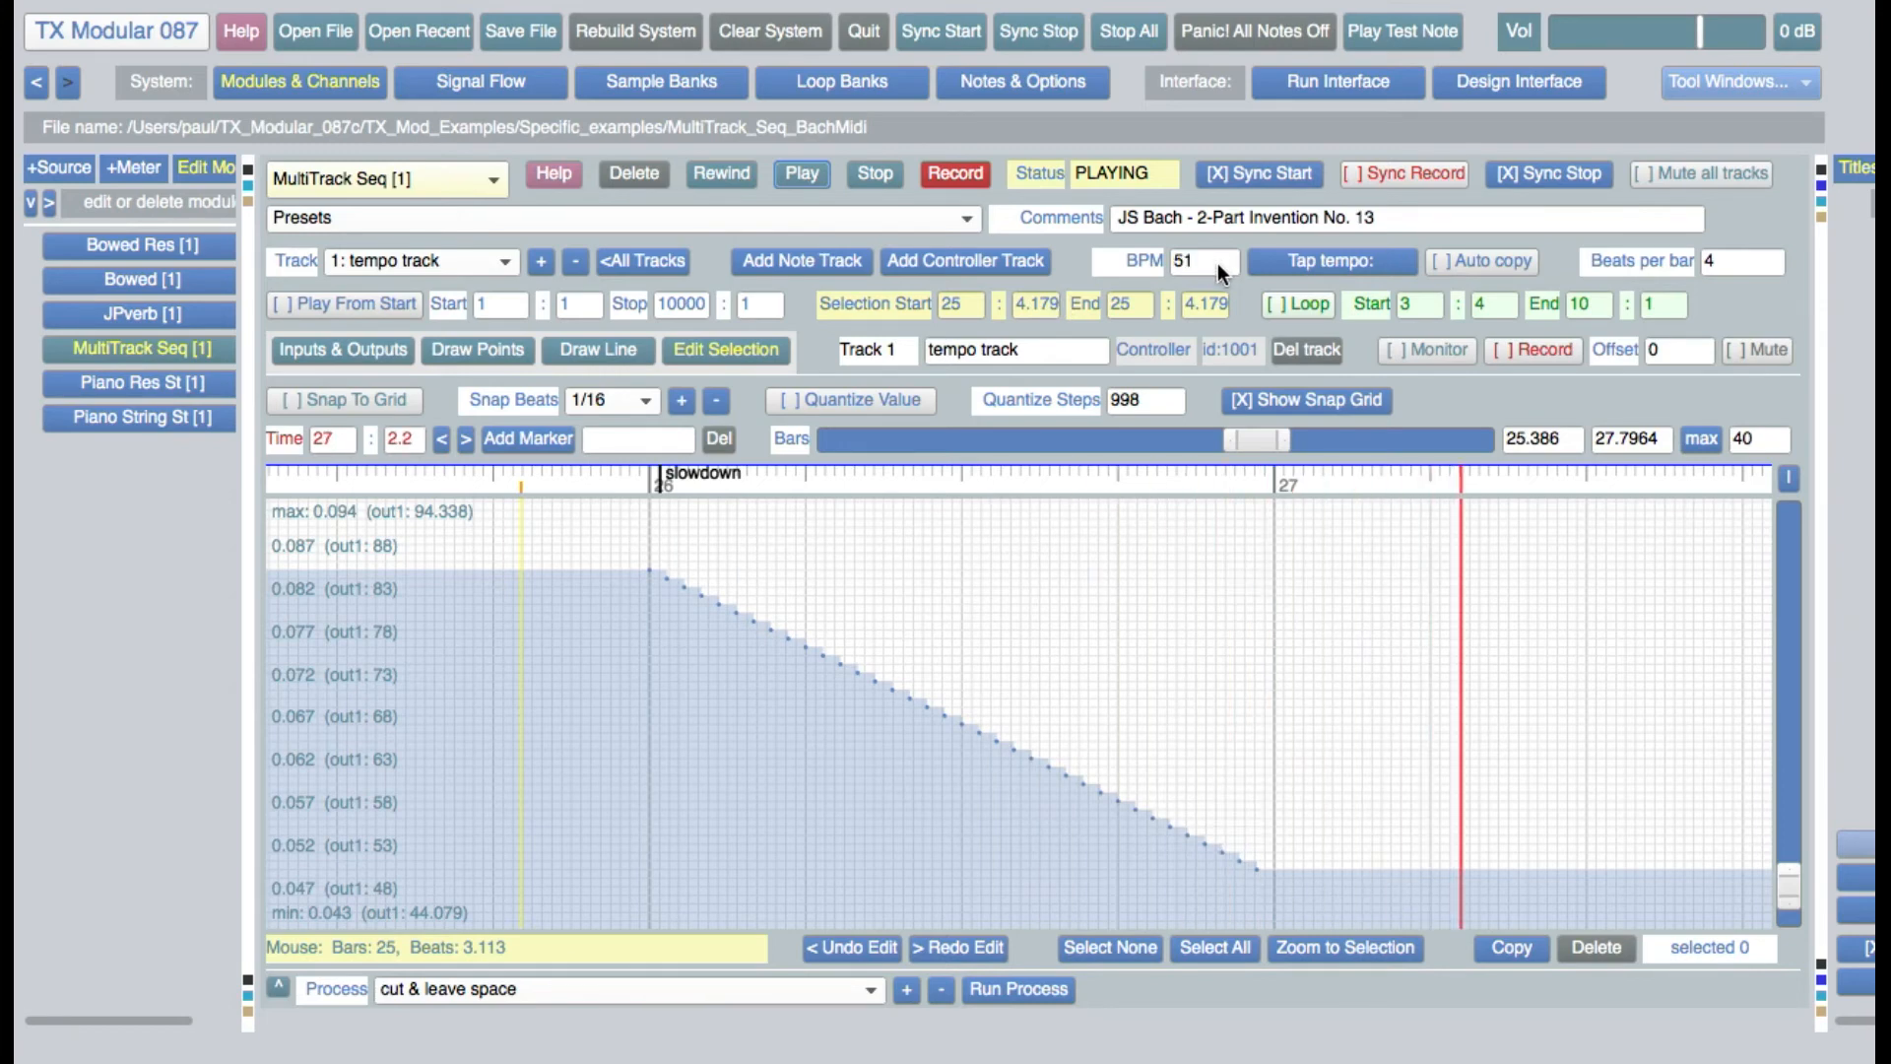
click(875, 174)
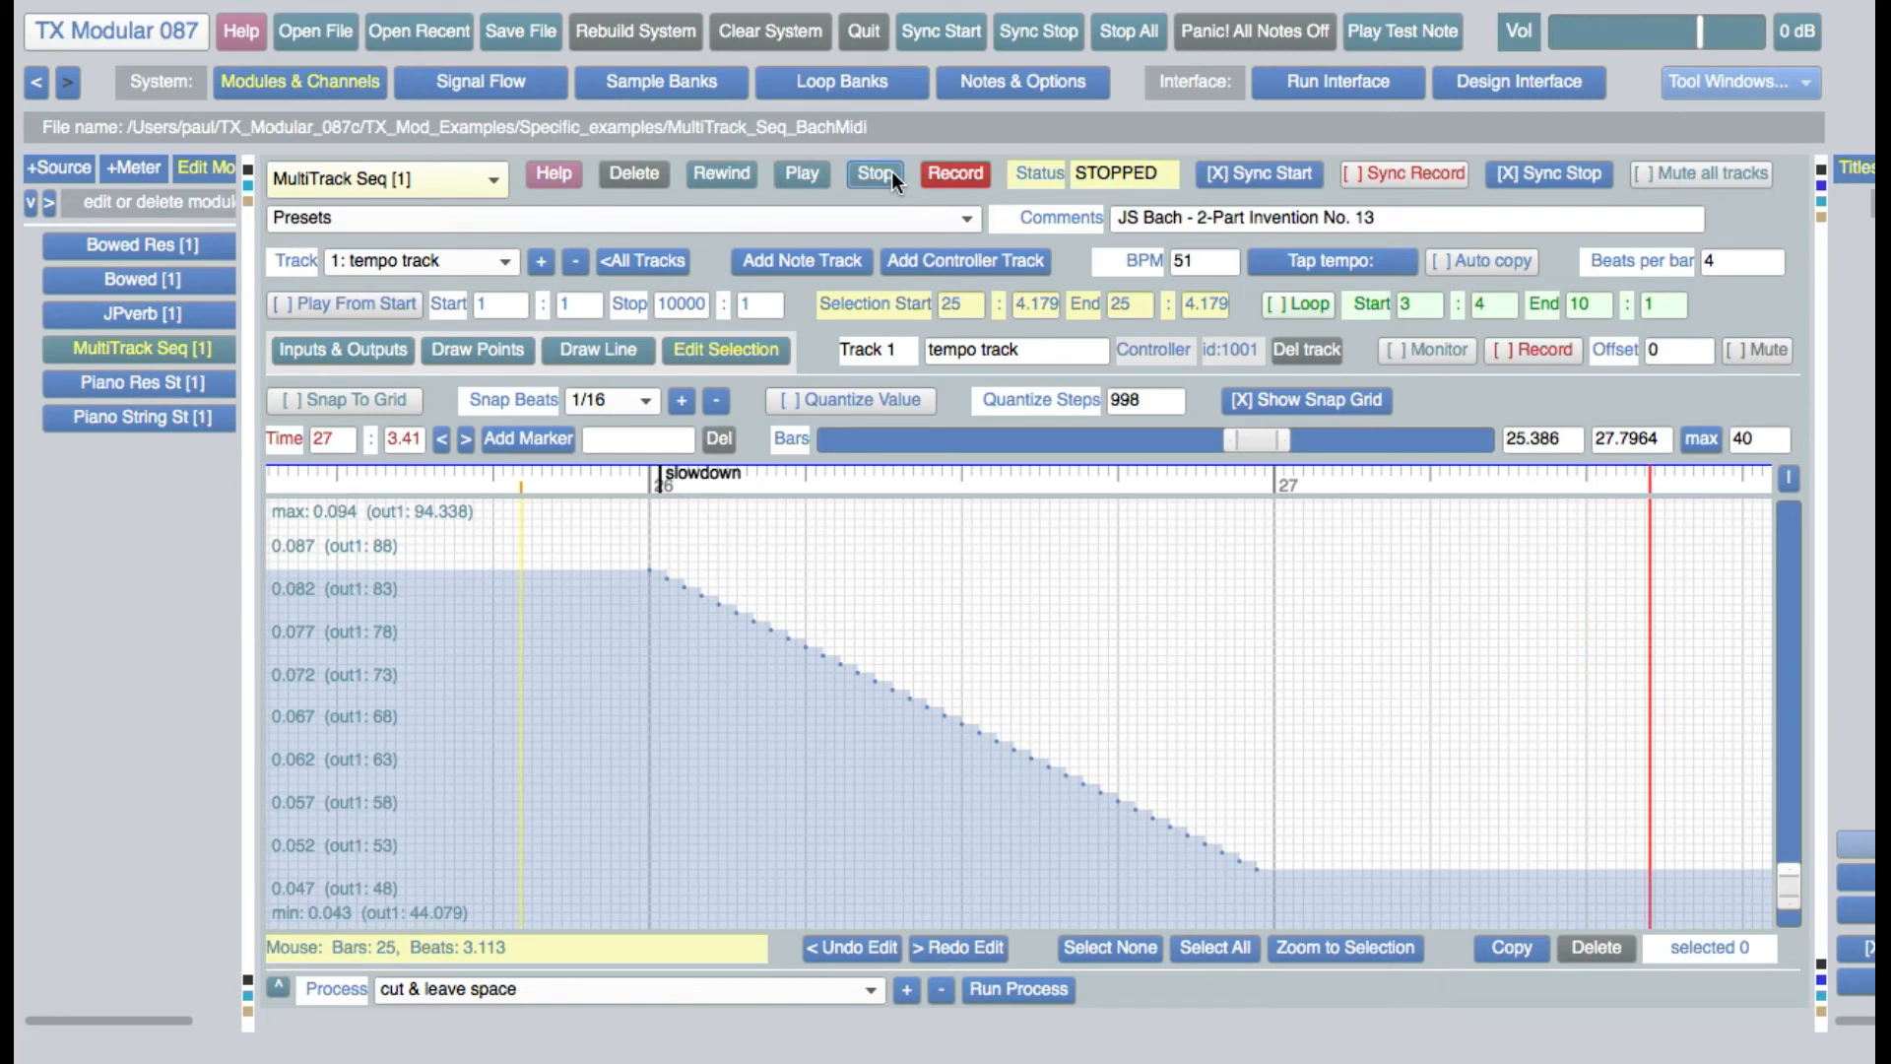
Select all the slowdown points between bars 26 and 27, and narrow the selection to the first point at 26:1
click(1265, 861)
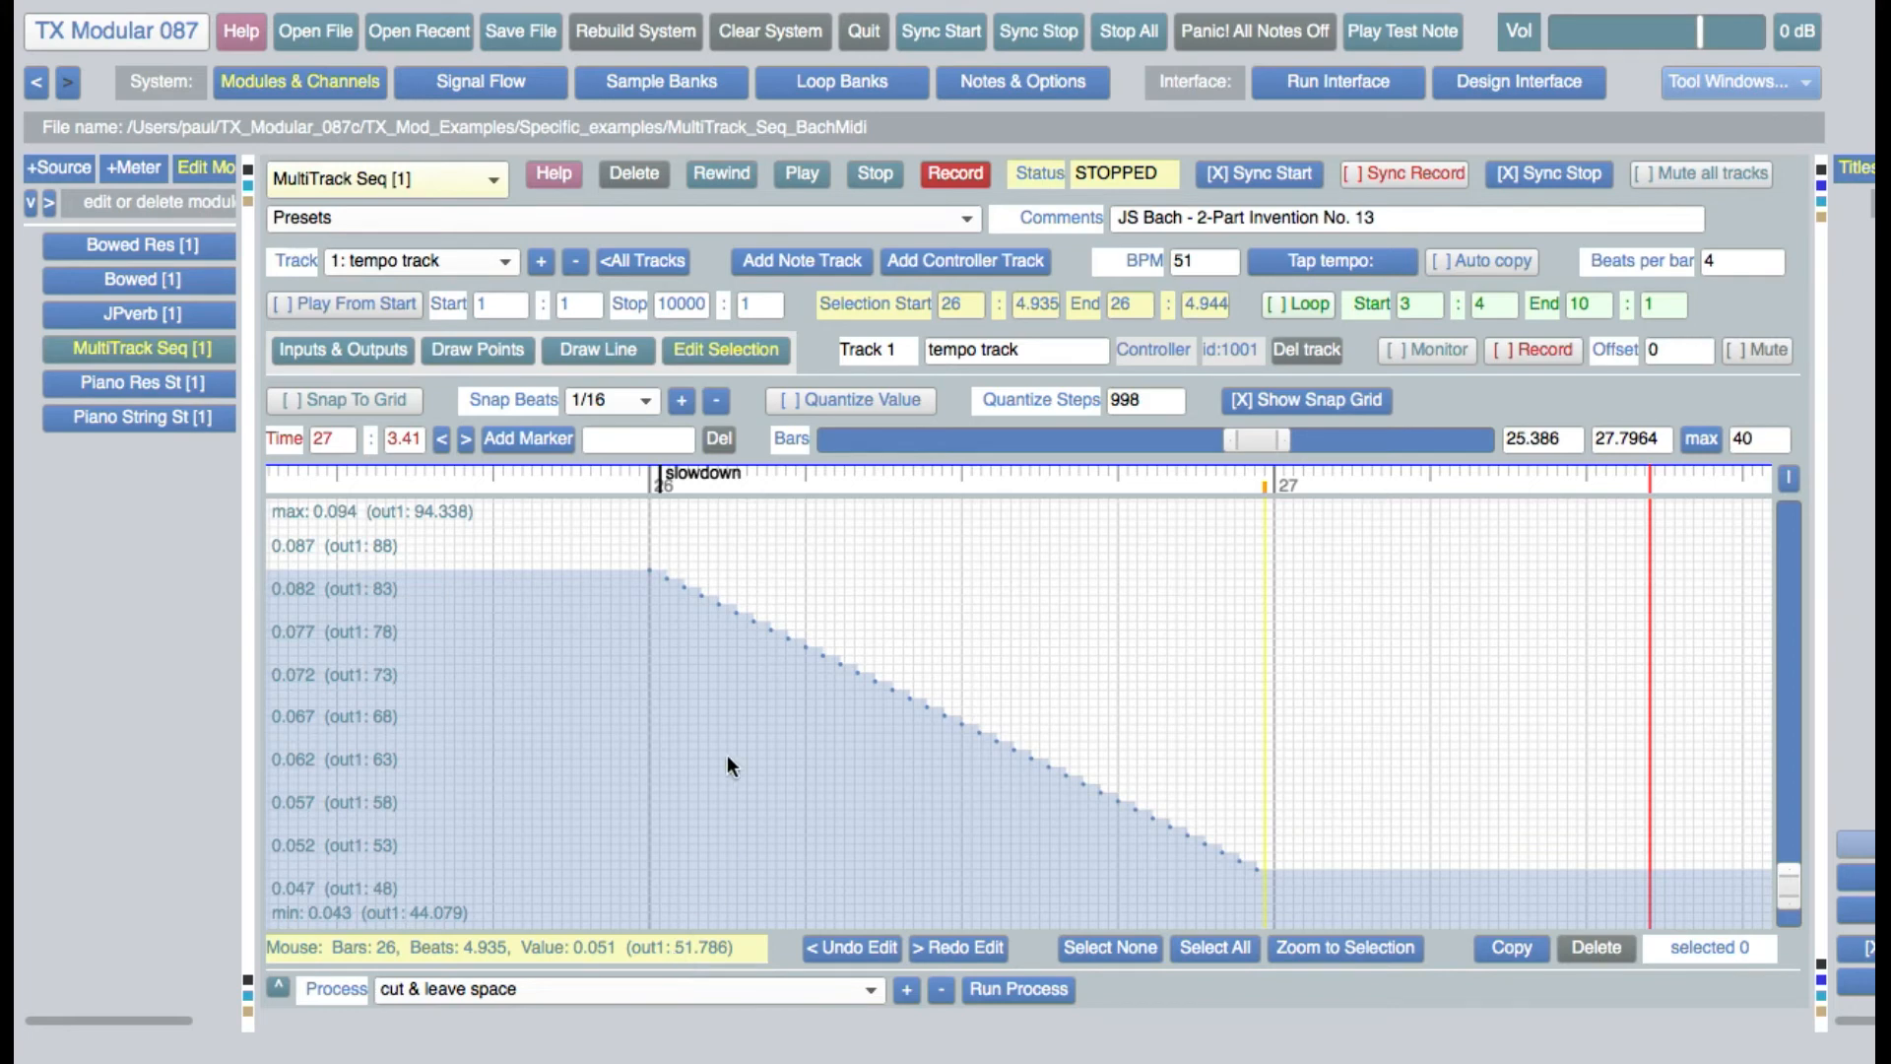
click(653, 575)
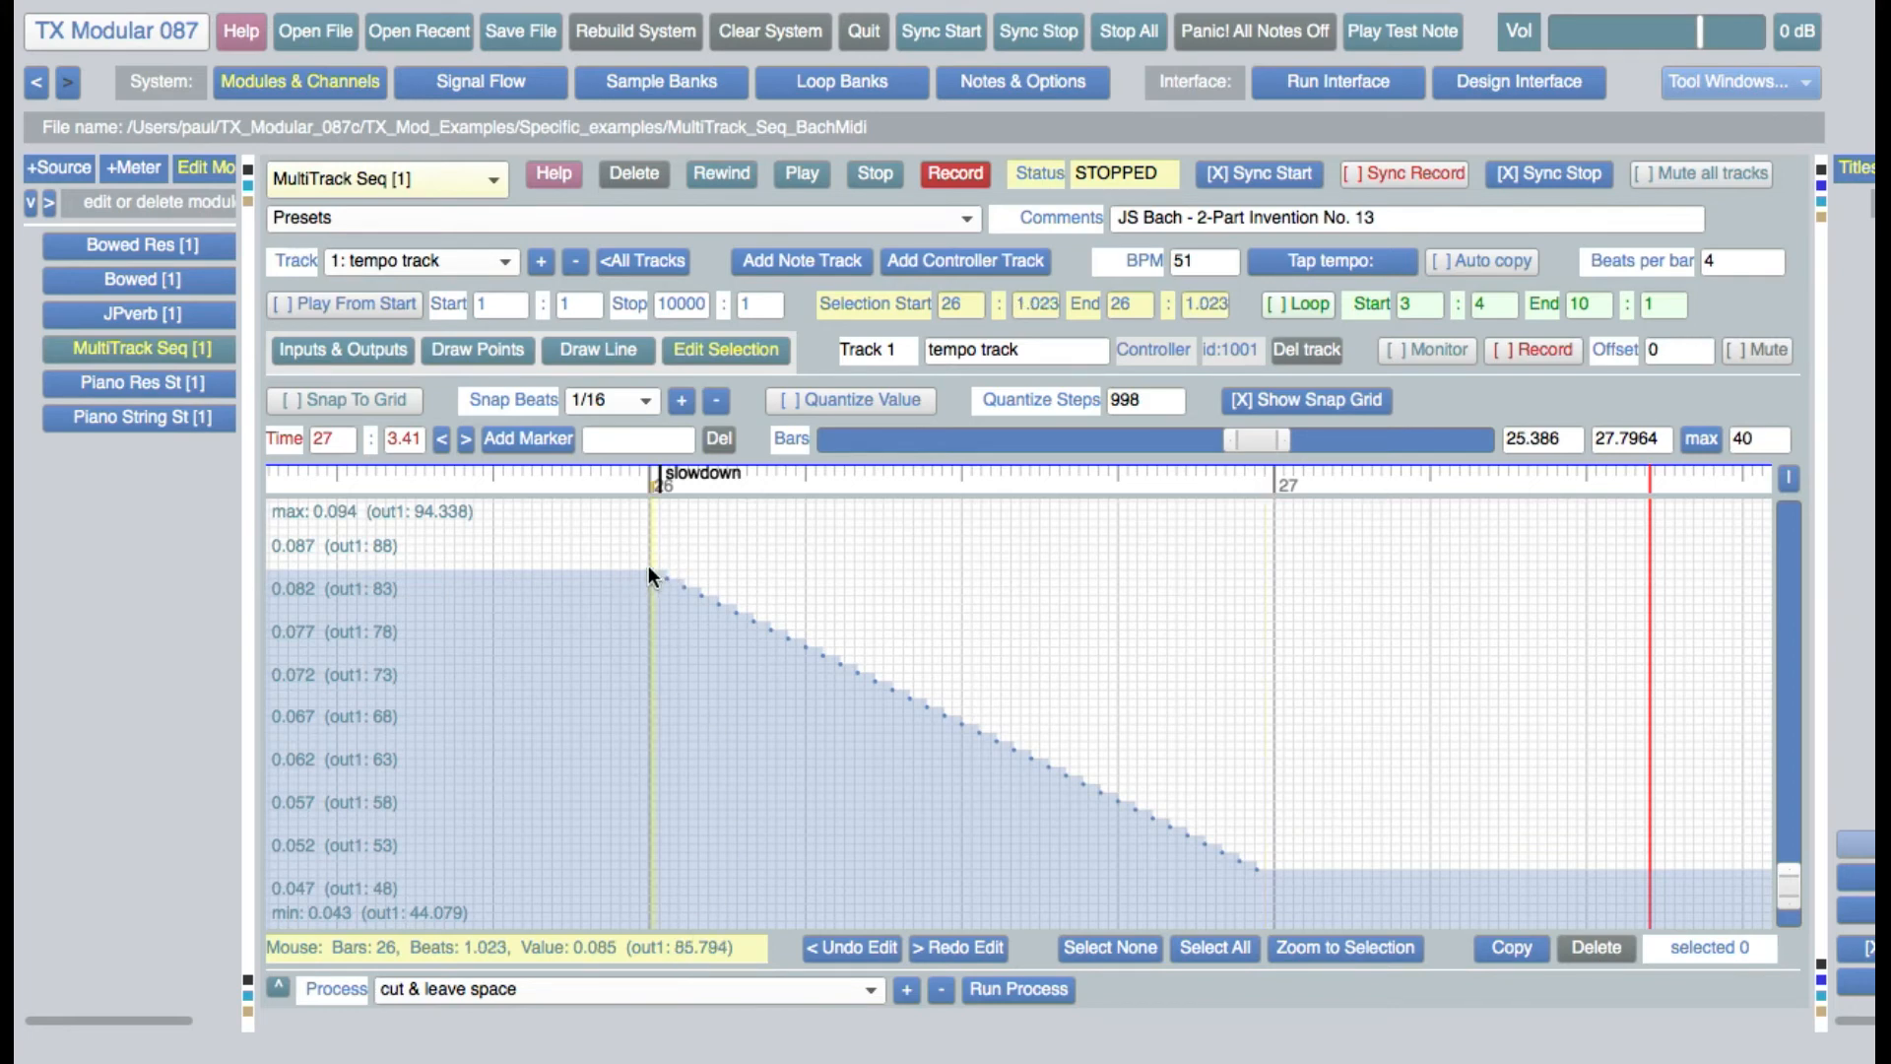
drag(627, 545, 1279, 612)
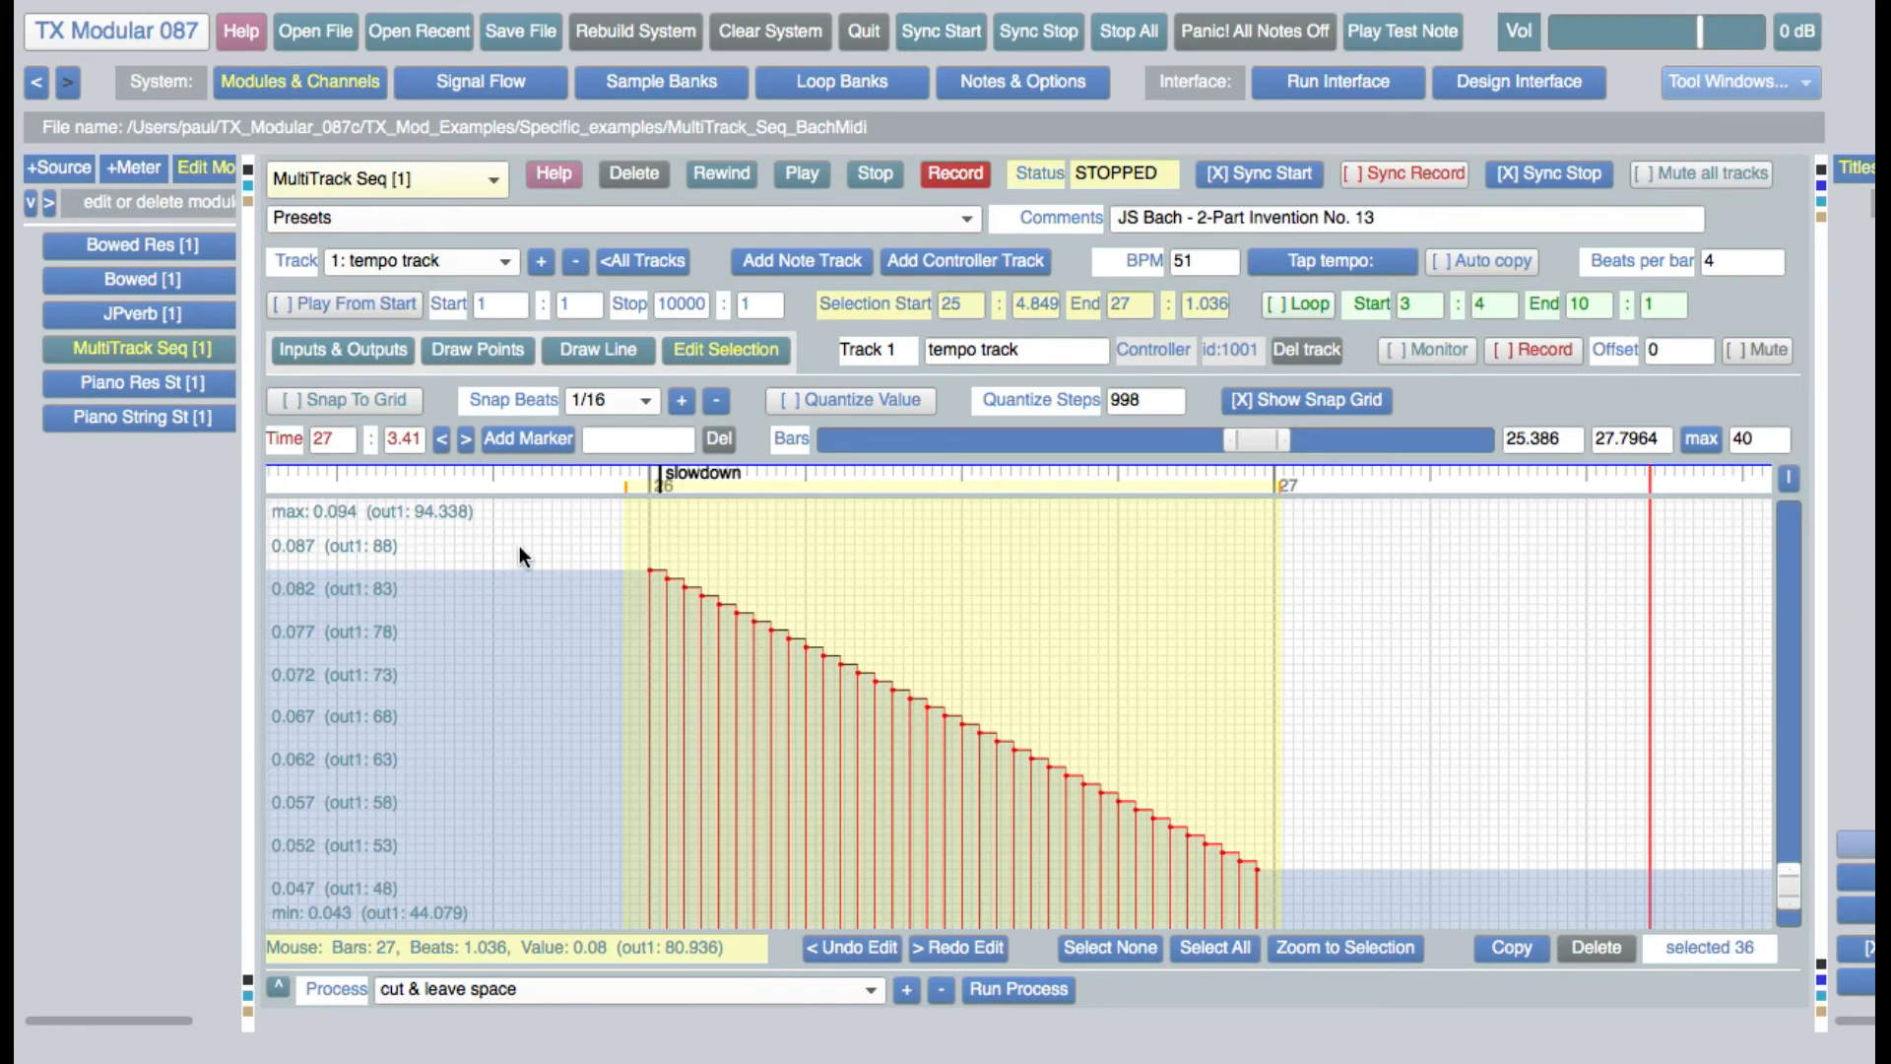
drag(638, 540, 654, 541)
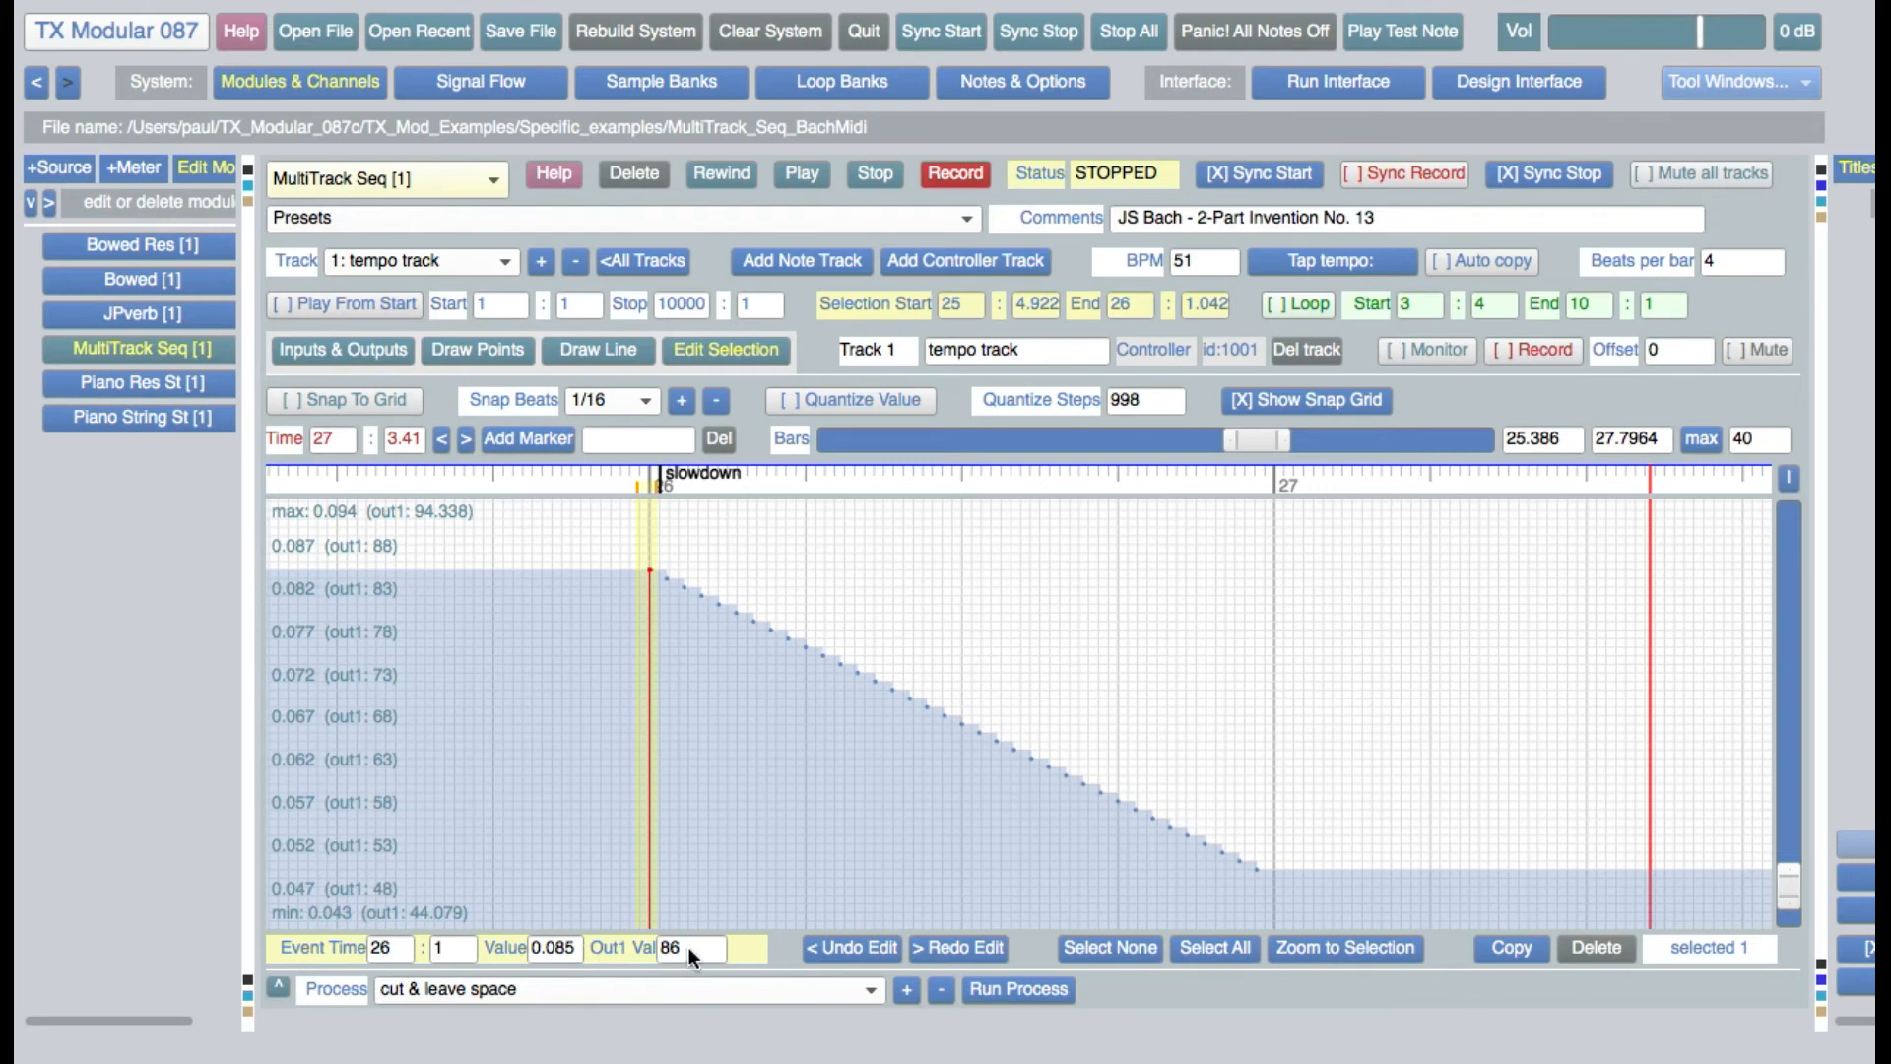
Turn on grid snapping and value quantizing in point drawing, and draw a tempo point at about 27:1.69 with value 0.067
click(500, 349)
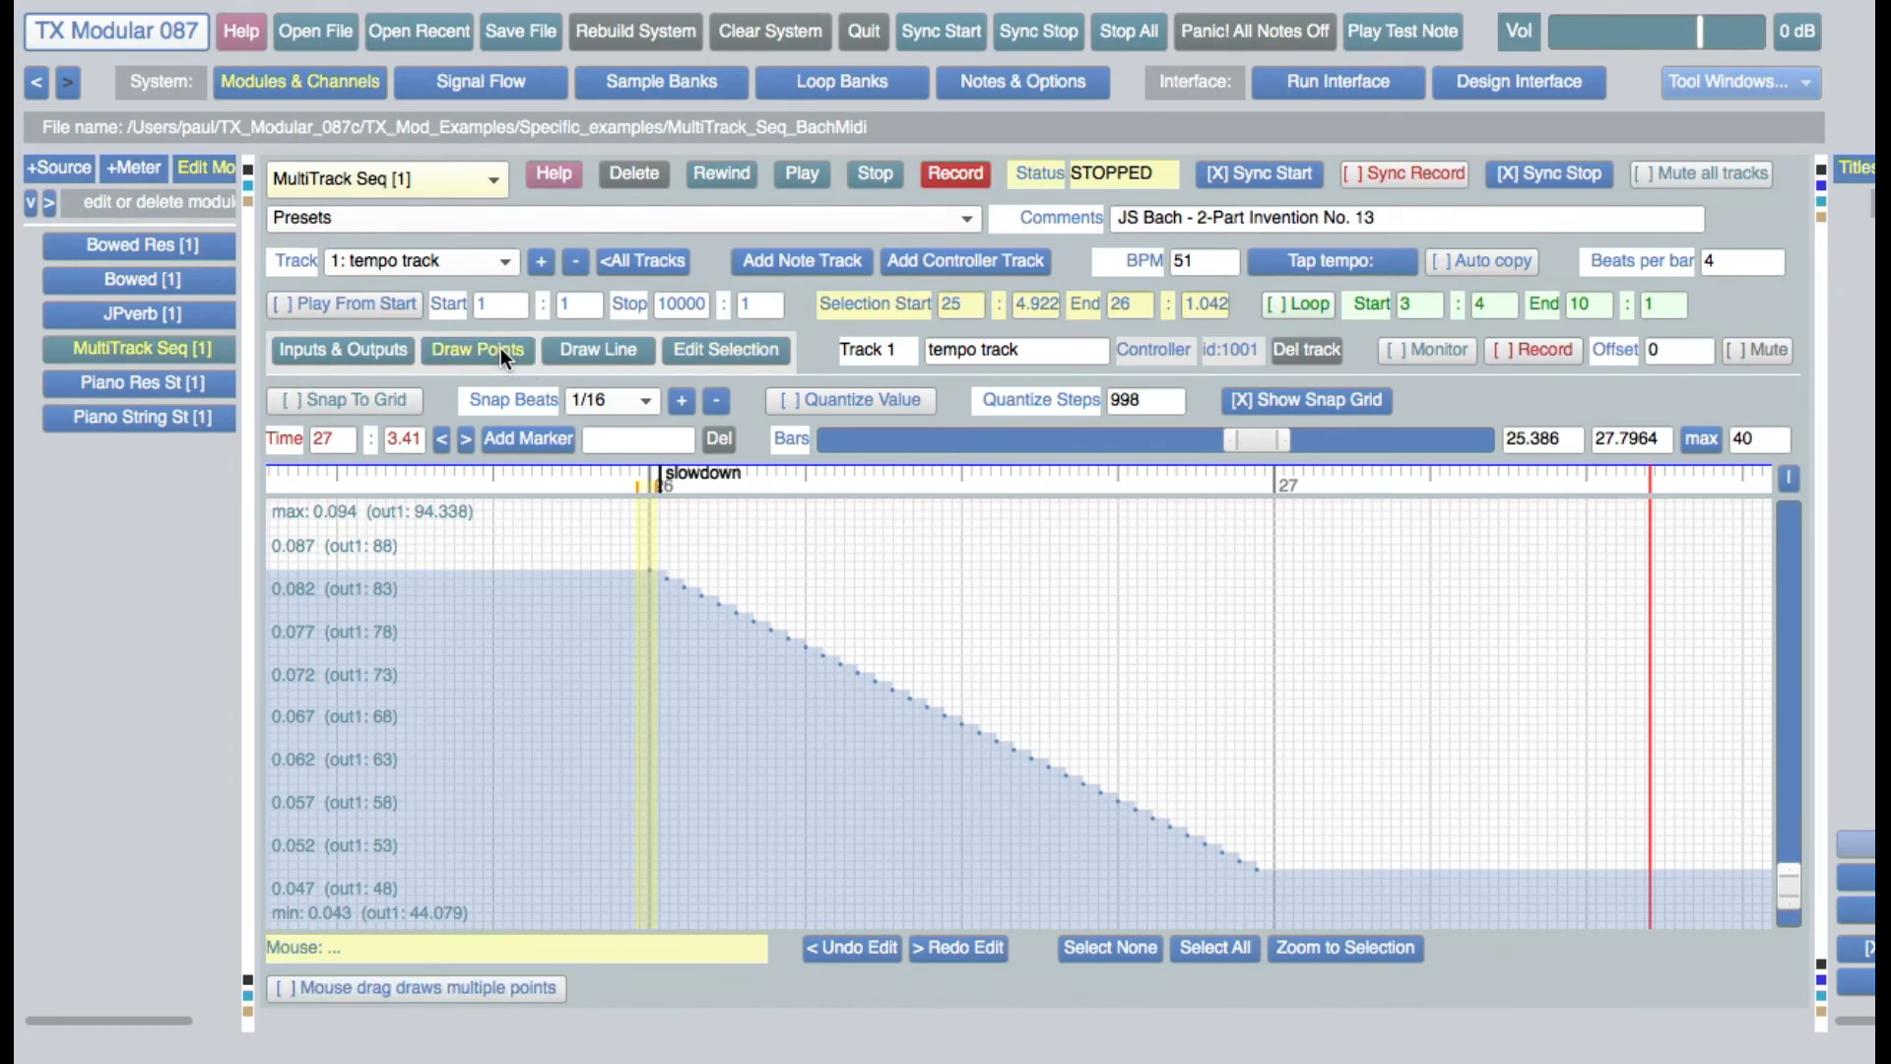
click(382, 400)
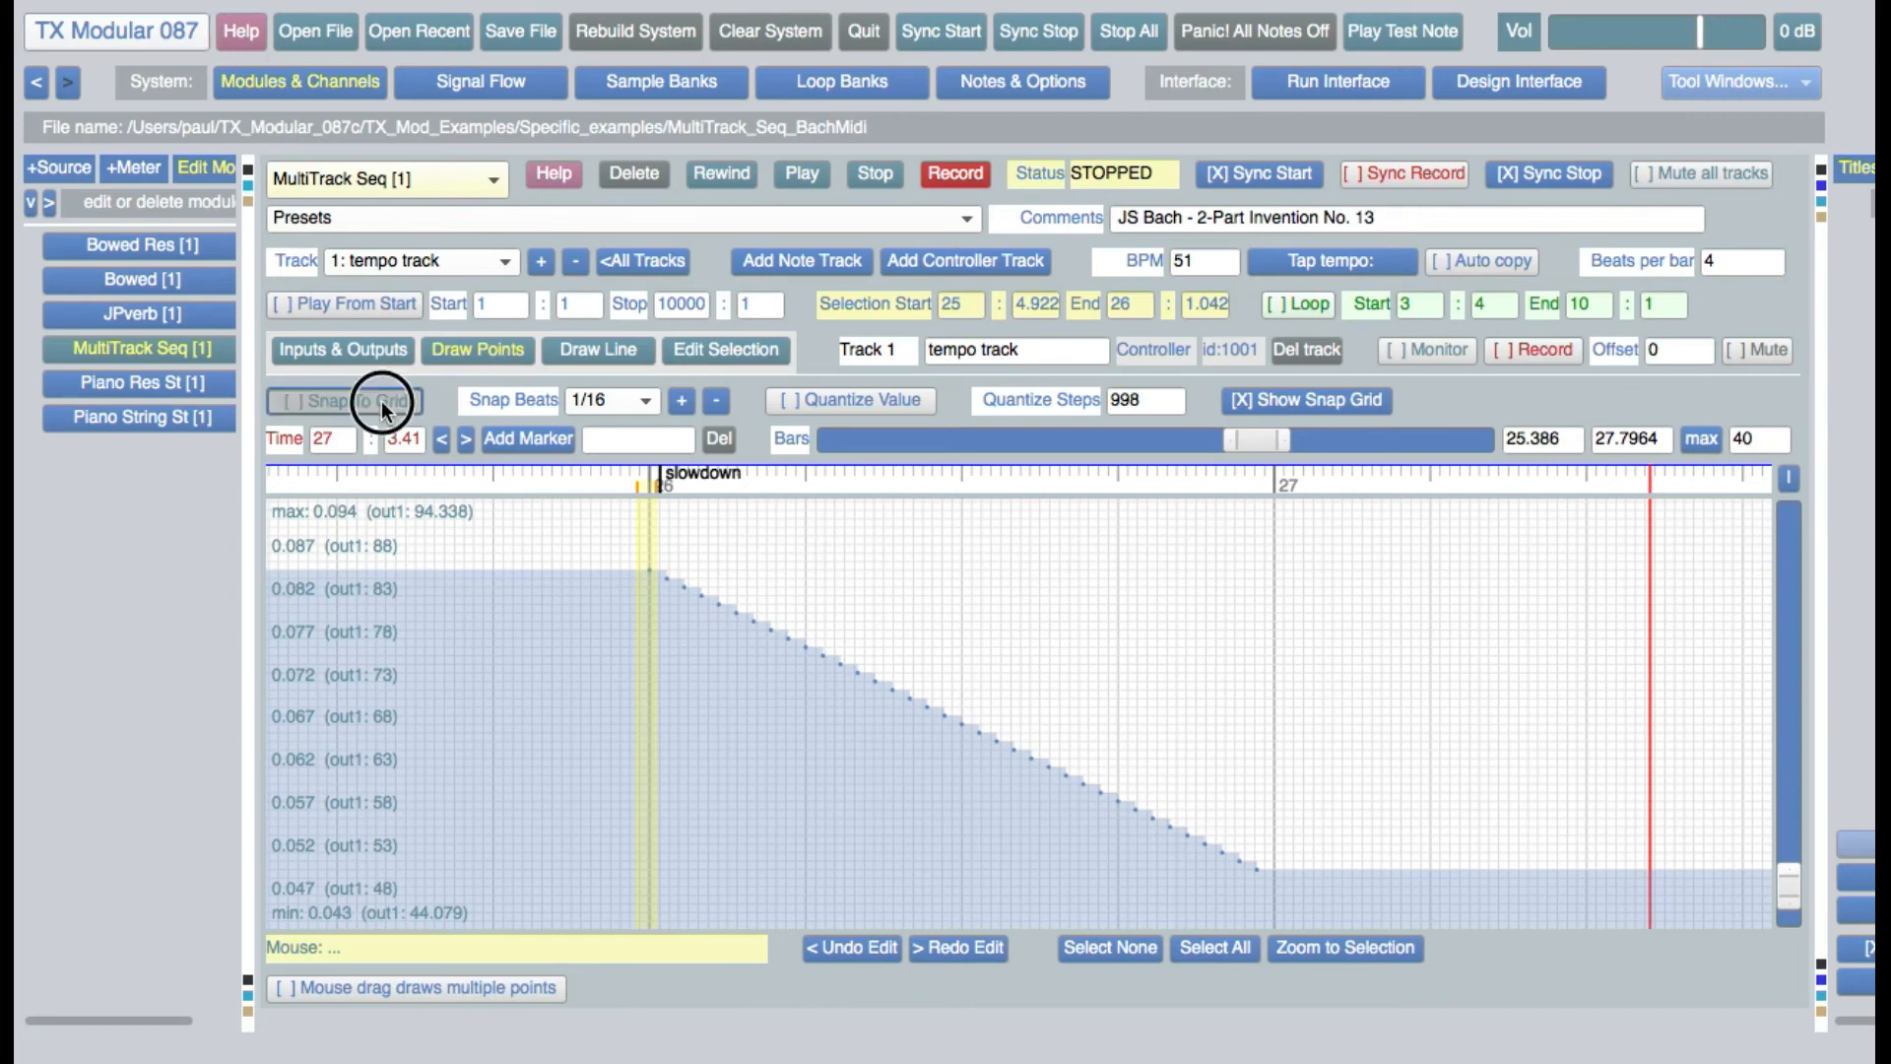
click(855, 398)
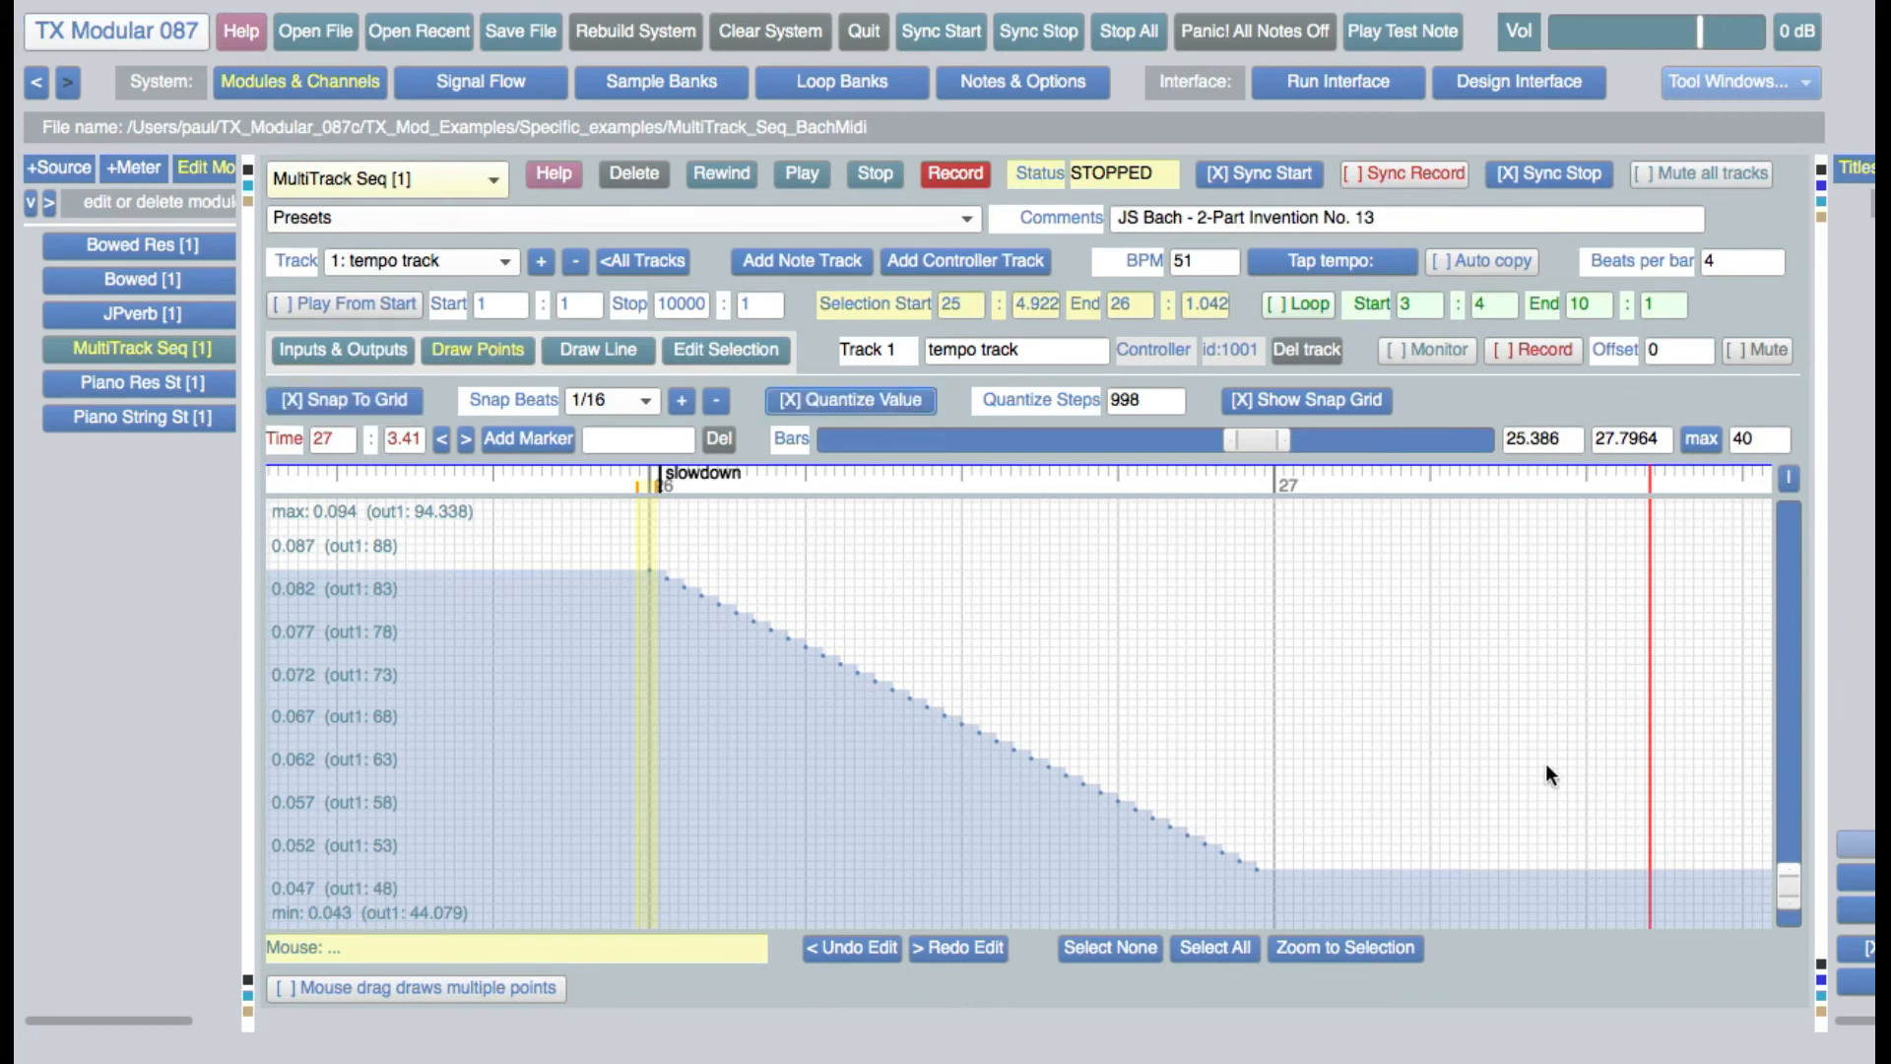
click(1332, 810)
mouse_move(1332, 809)
mouse_down()
mouse_move(1334, 684)
mouse_move(1365, 687)
mouse_move(1380, 733)
mouse_up()
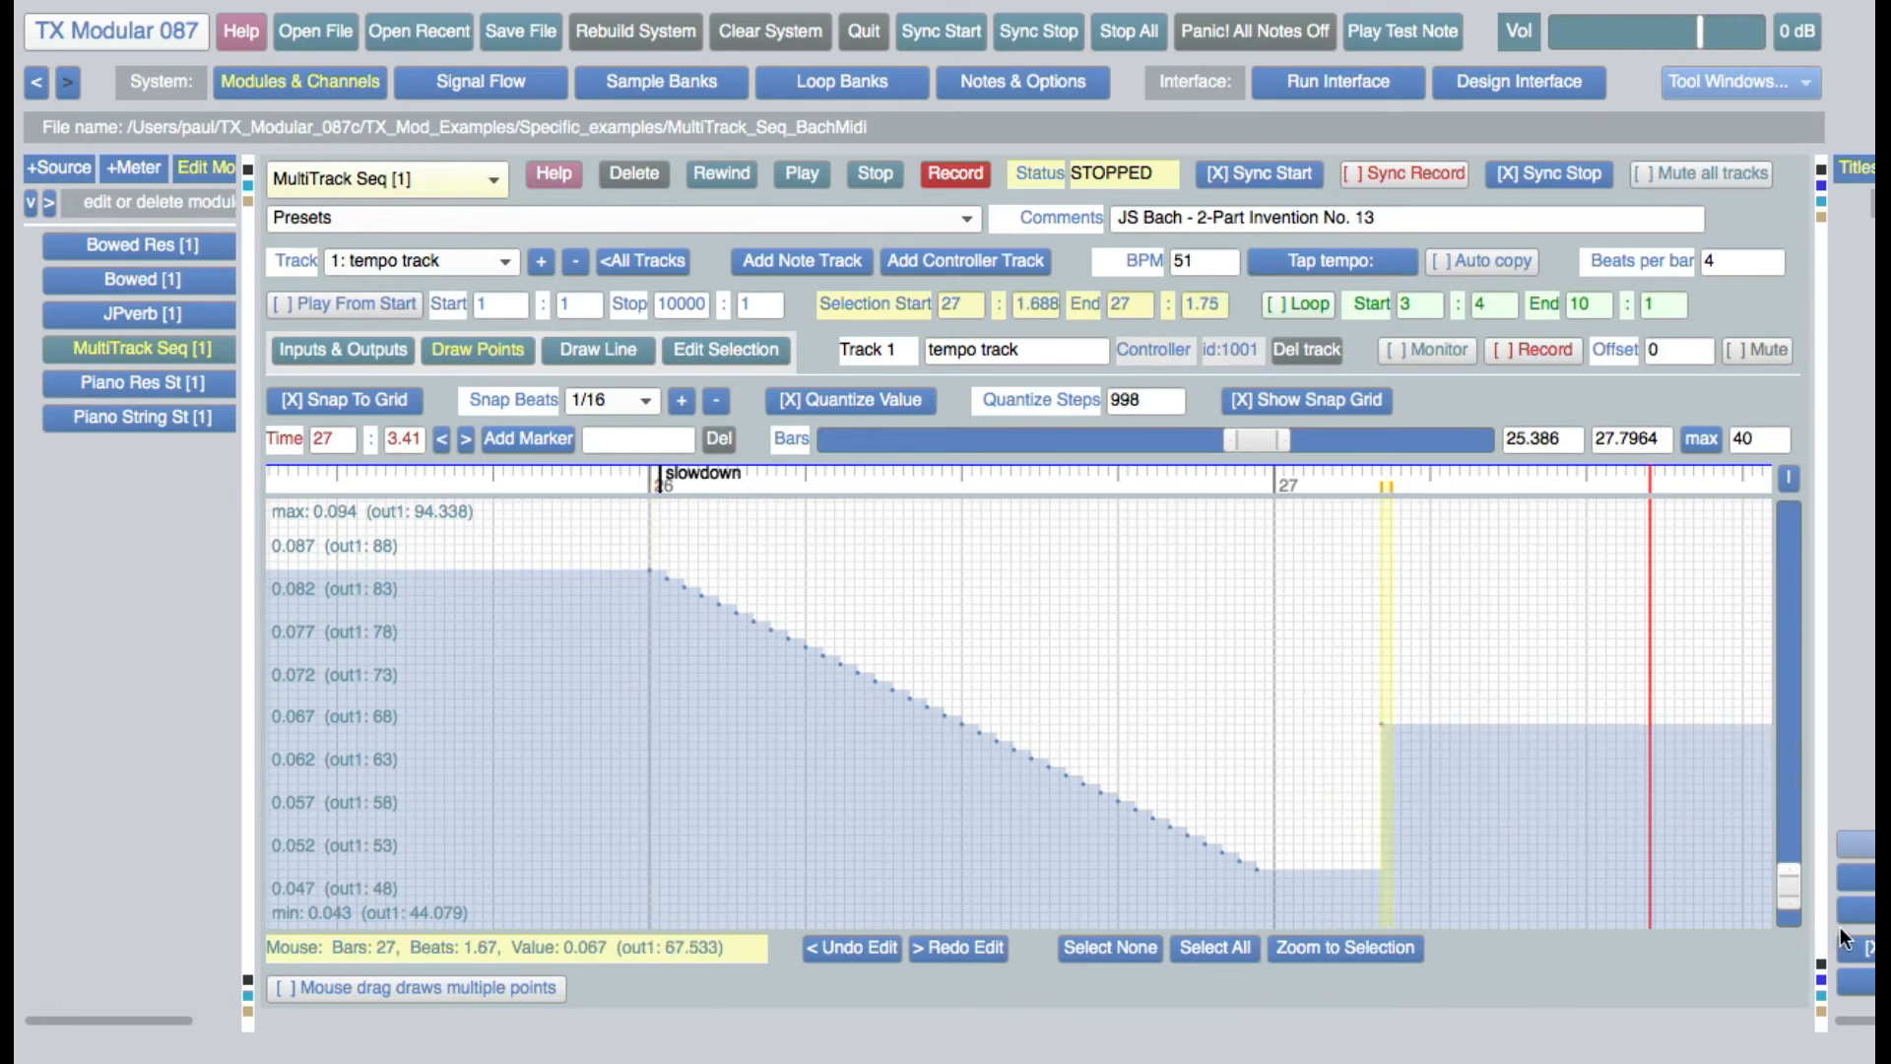
Enable drawing multiple points in one stroke, and draw a rising series of tempo points from about 27:1.625 to 27:3.313
click(351, 988)
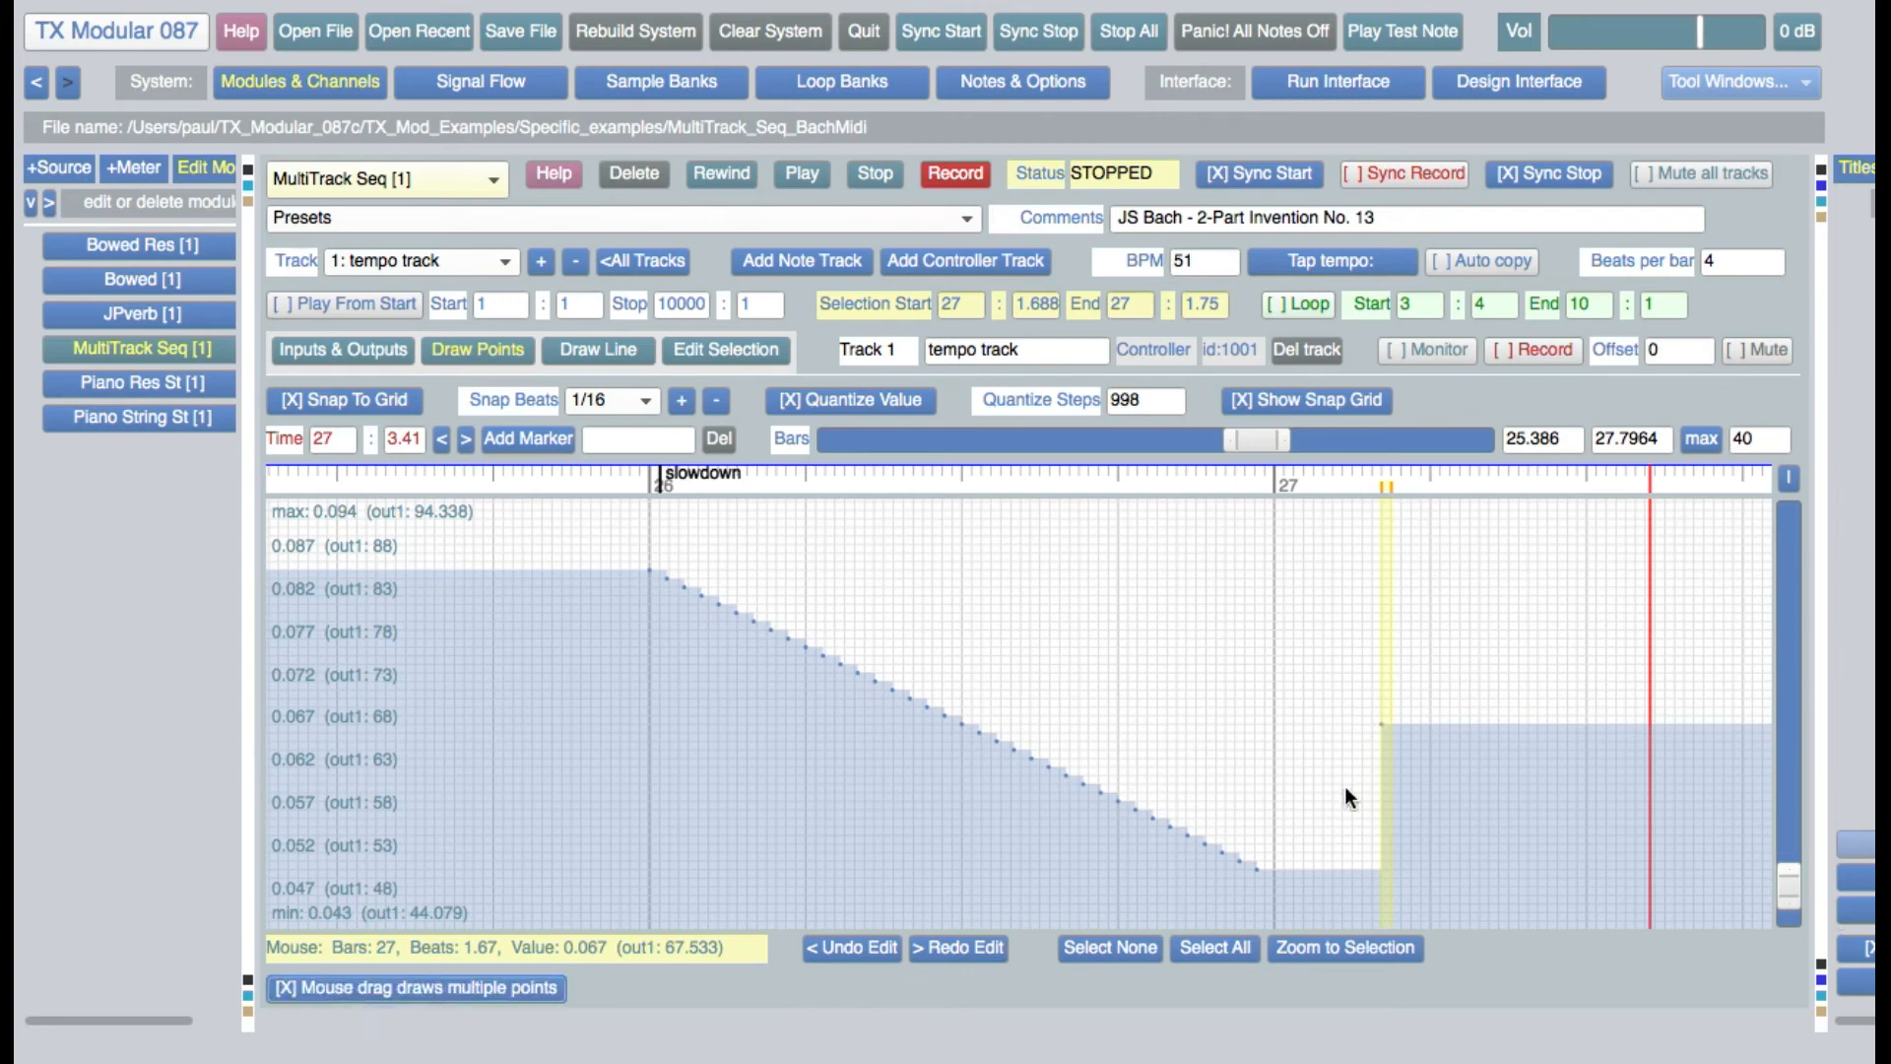
mouse_move(1367, 867)
mouse_down()
mouse_move(1431, 836)
mouse_move(1620, 666)
mouse_up()
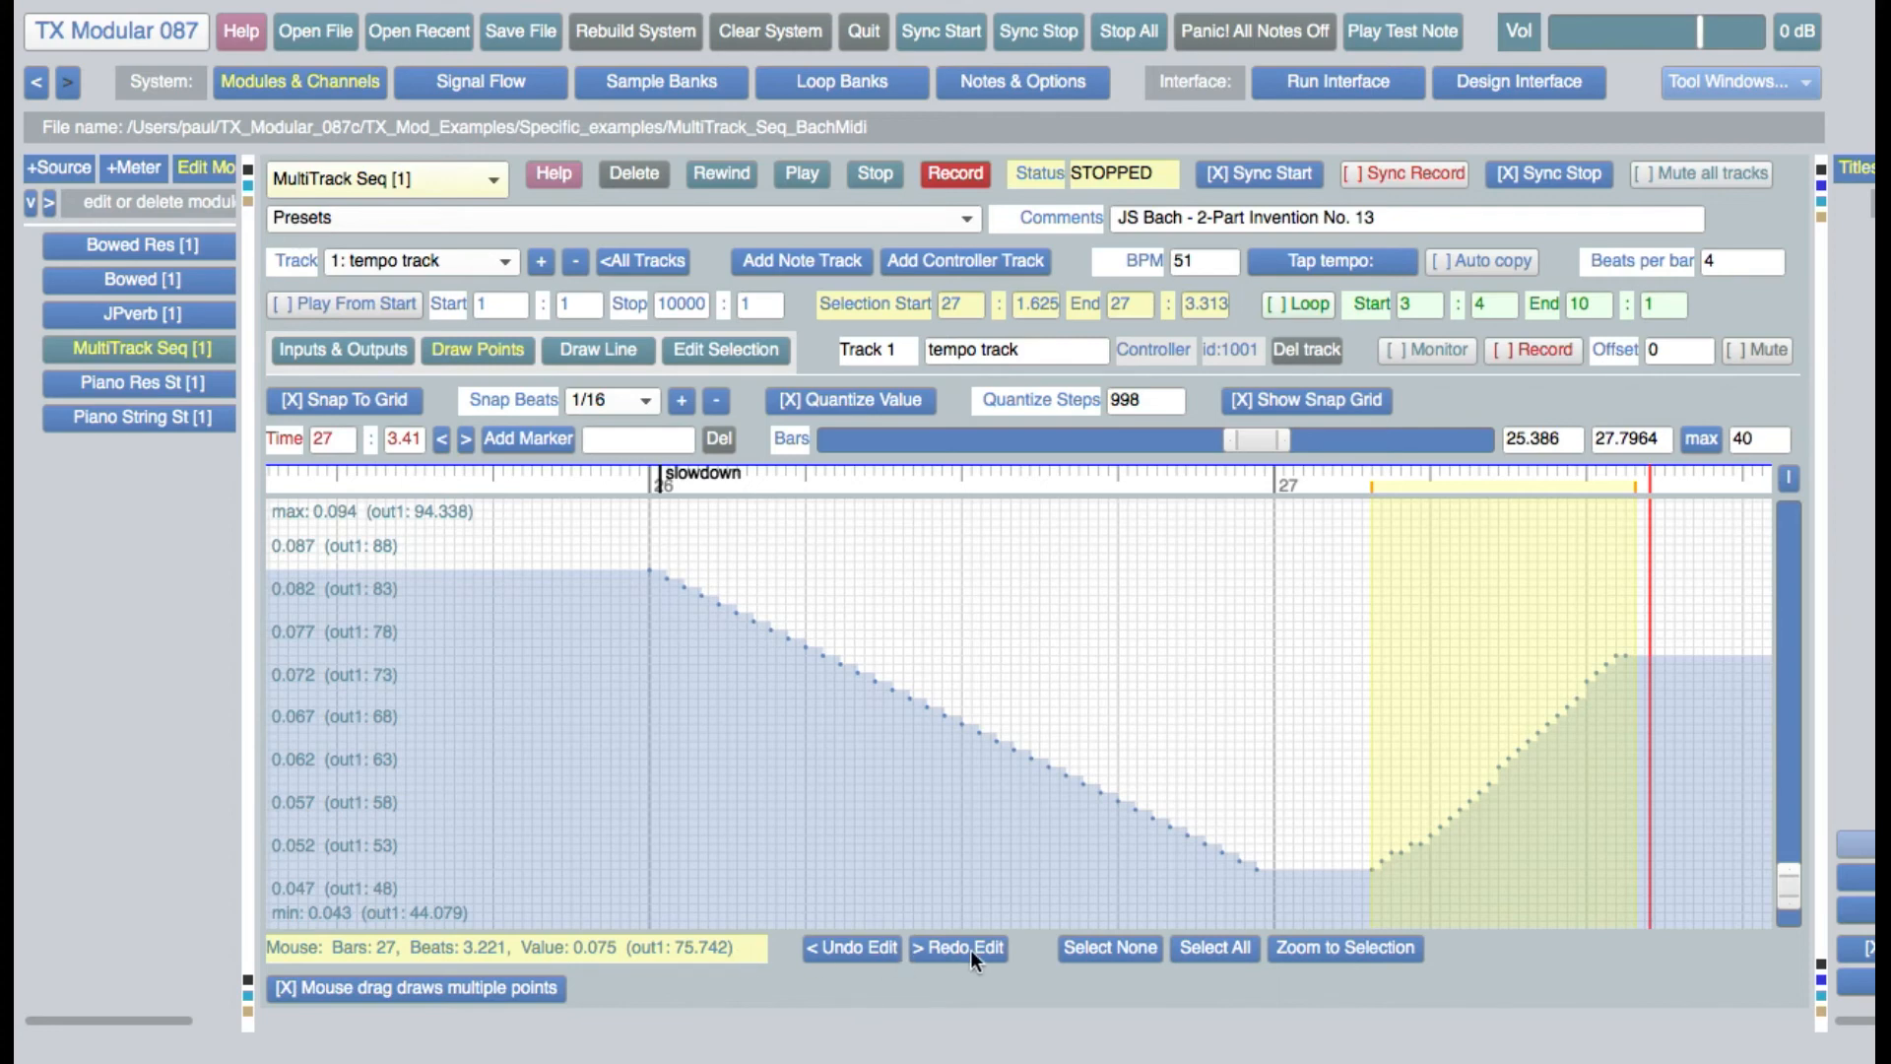
Undo the last two tempo point edits and redo both of them
click(847, 947)
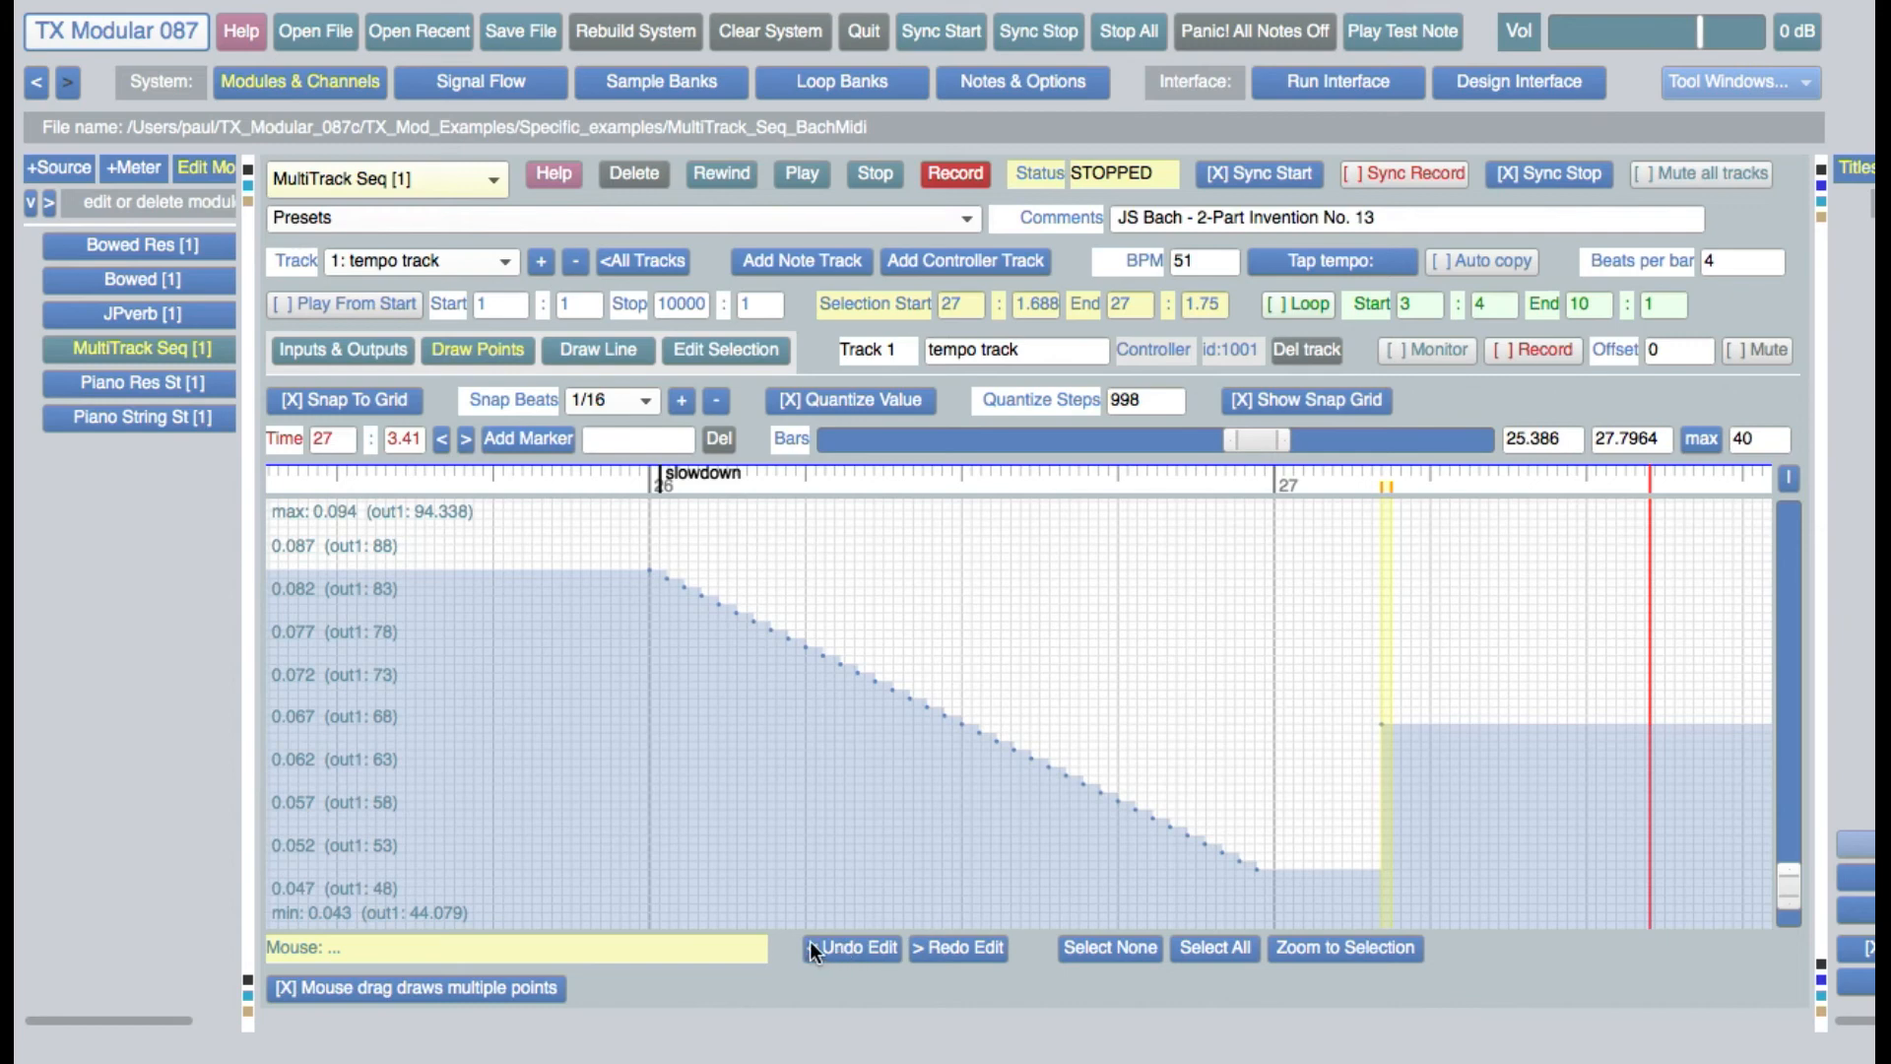
click(825, 947)
click(980, 948)
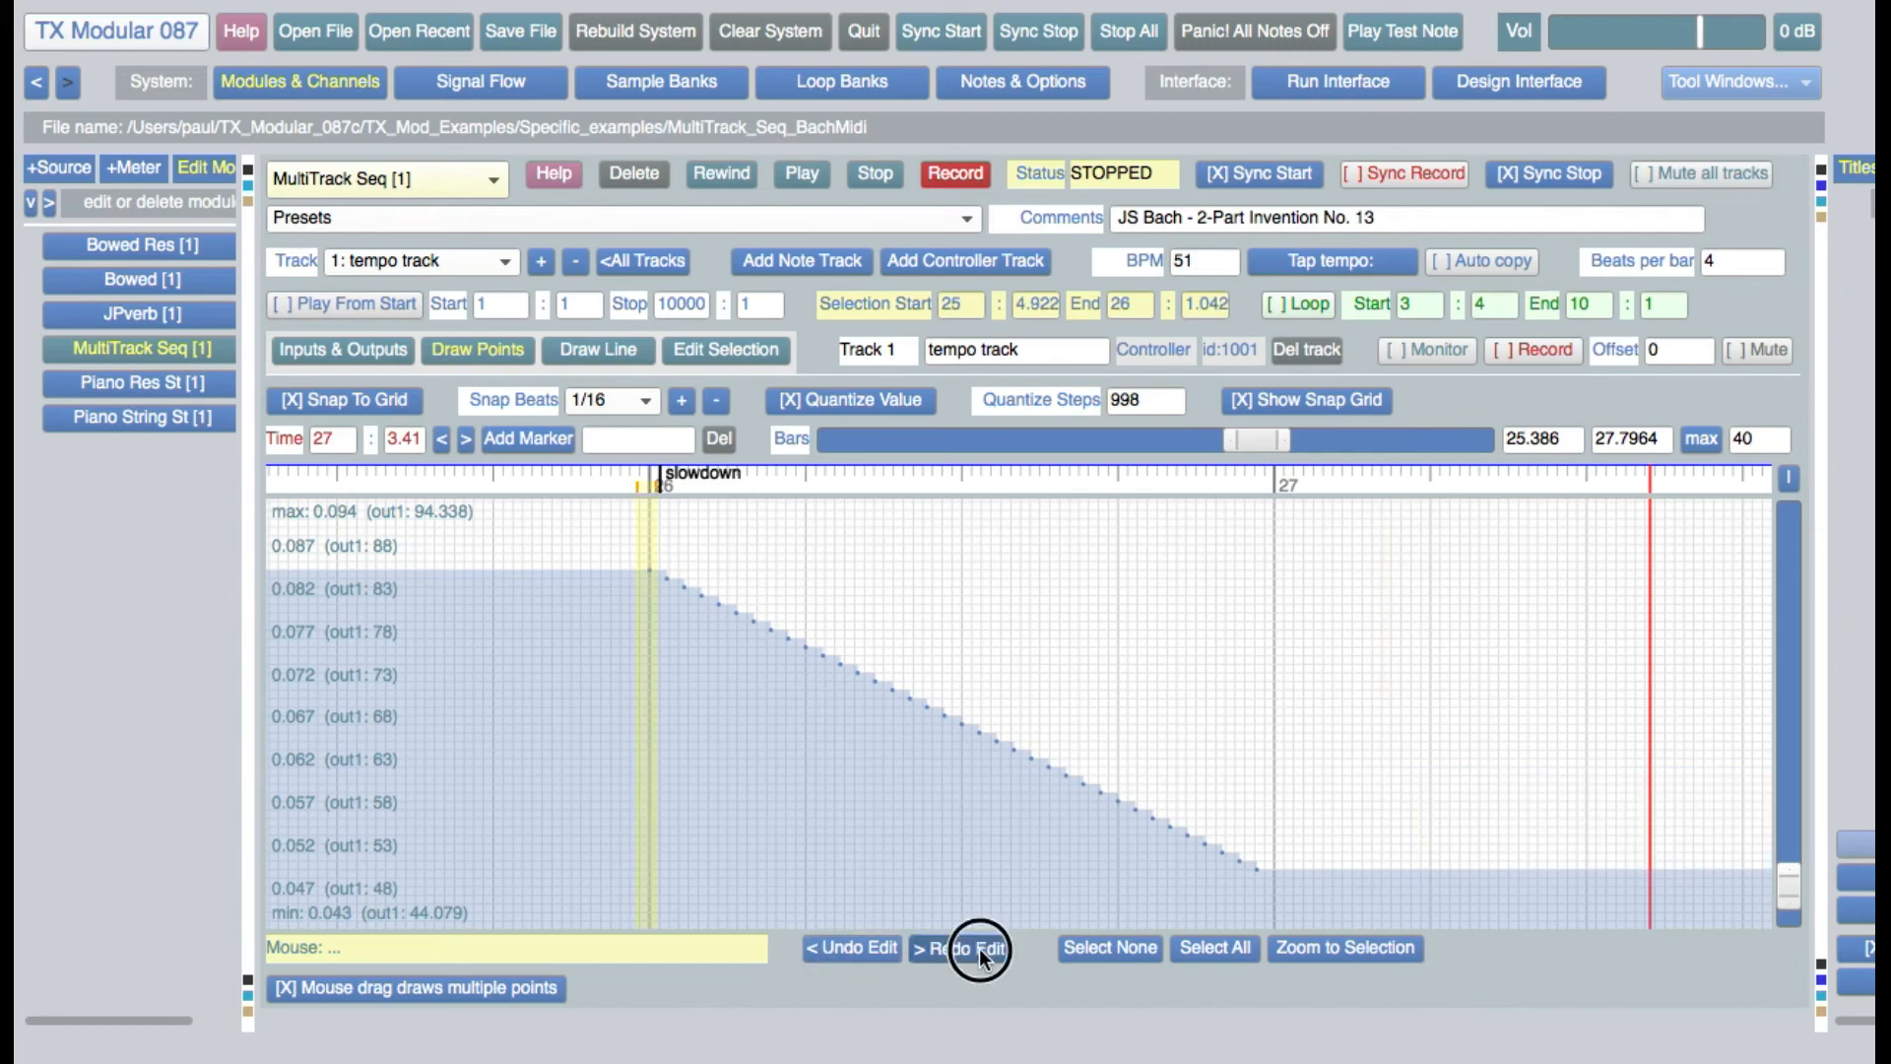
click(979, 948)
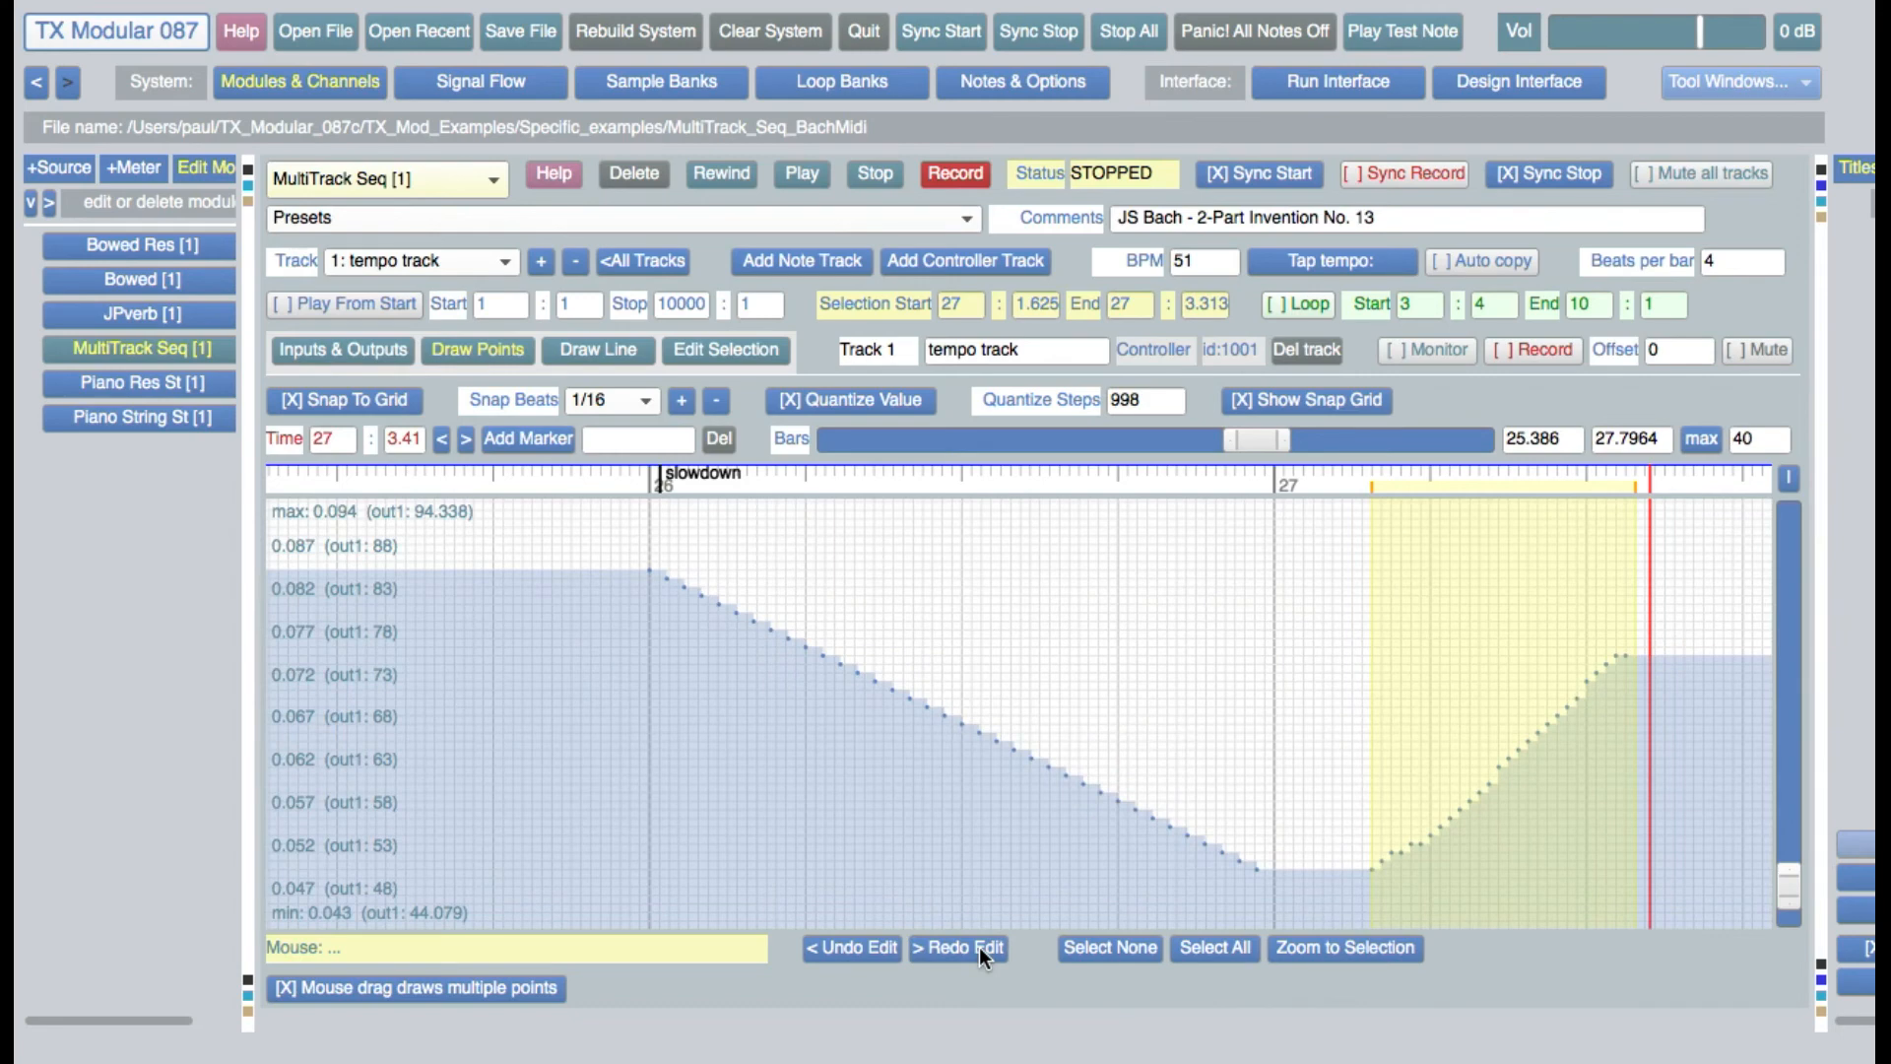
Draw a rising tempo line with the +3 line shape from about 27:1.188 to 27:3.625
click(630, 355)
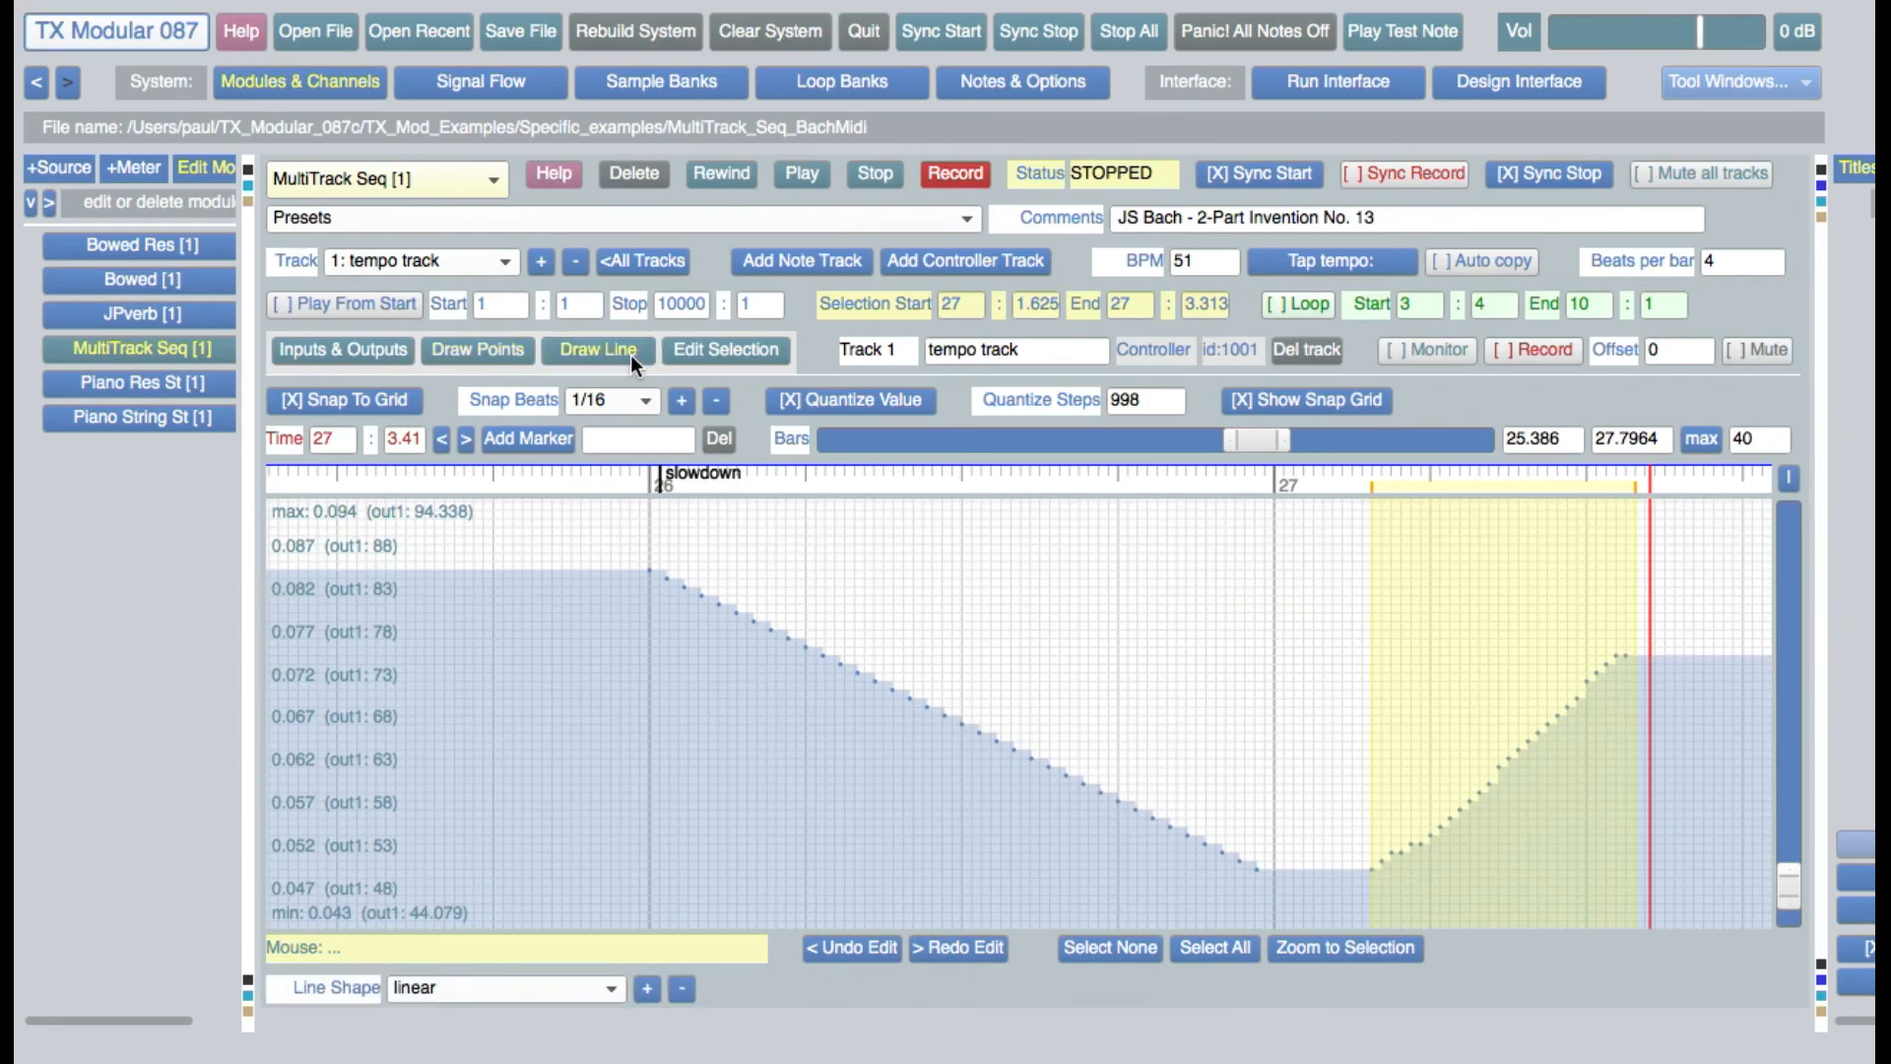
click(438, 989)
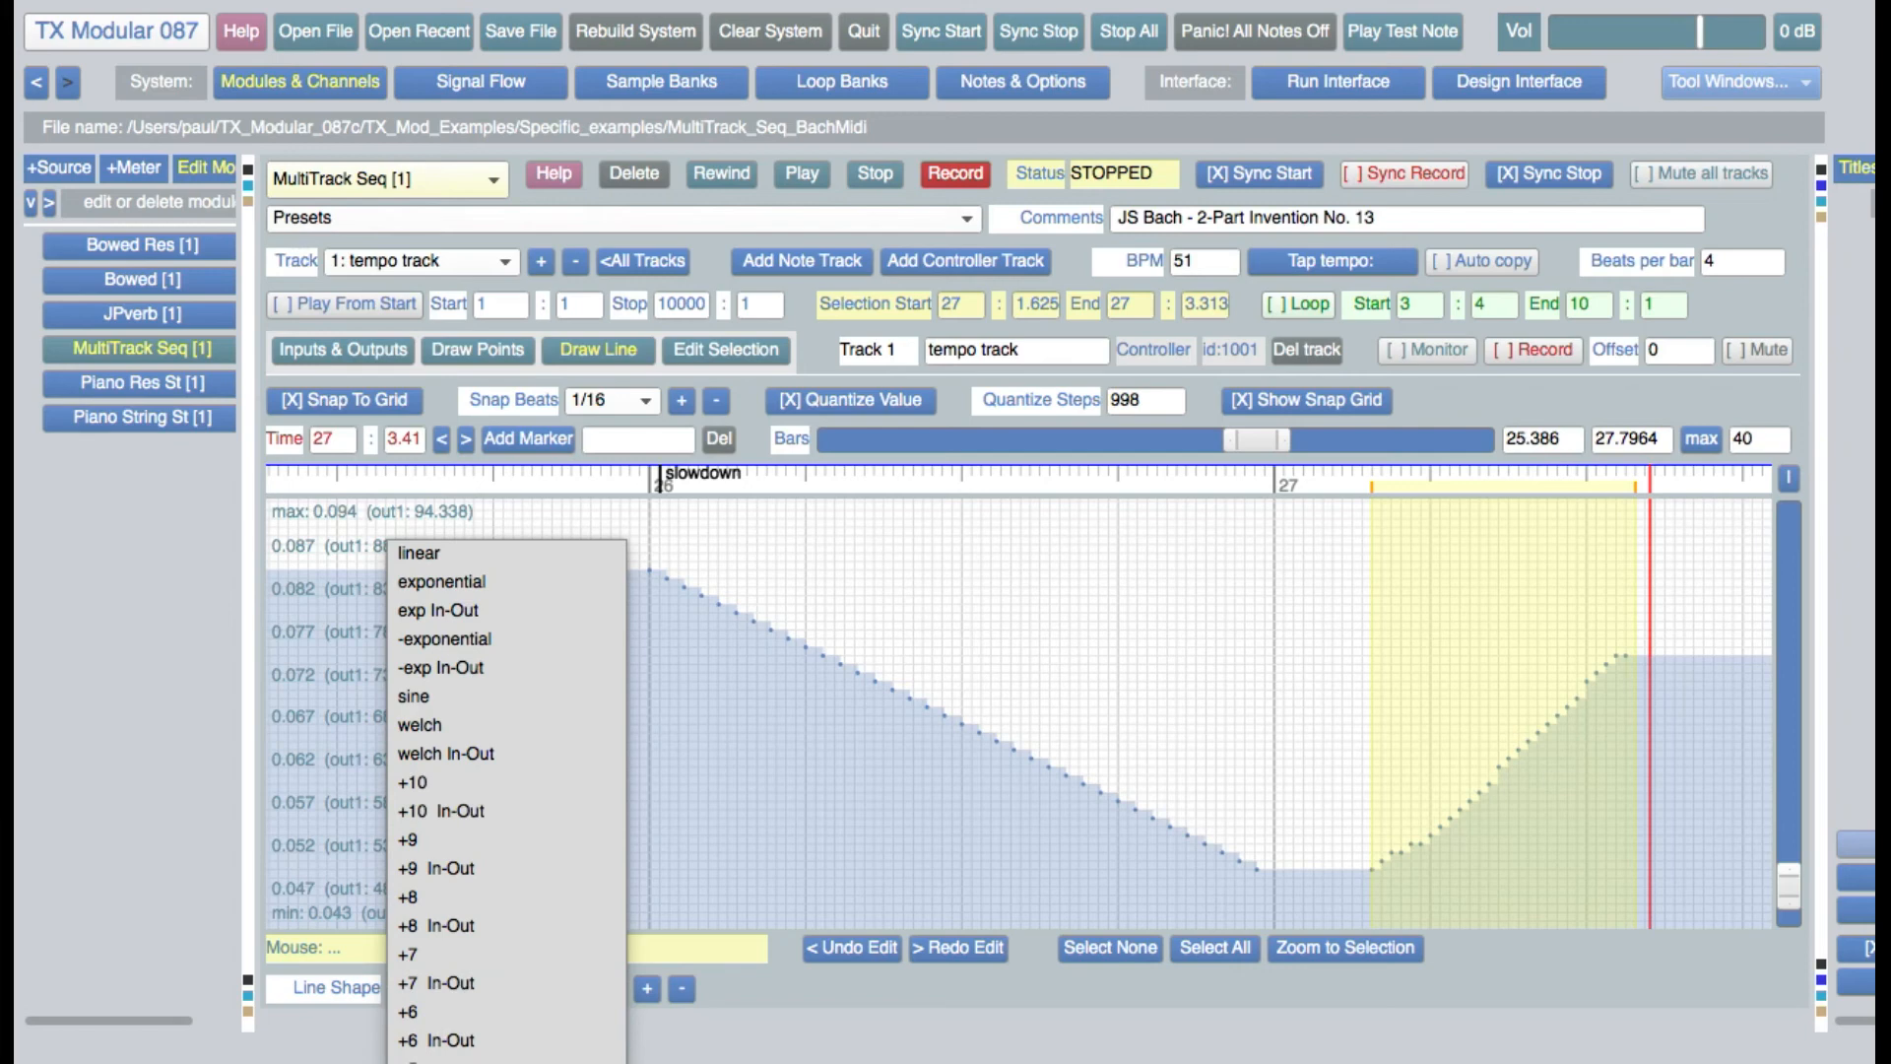
click(414, 1063)
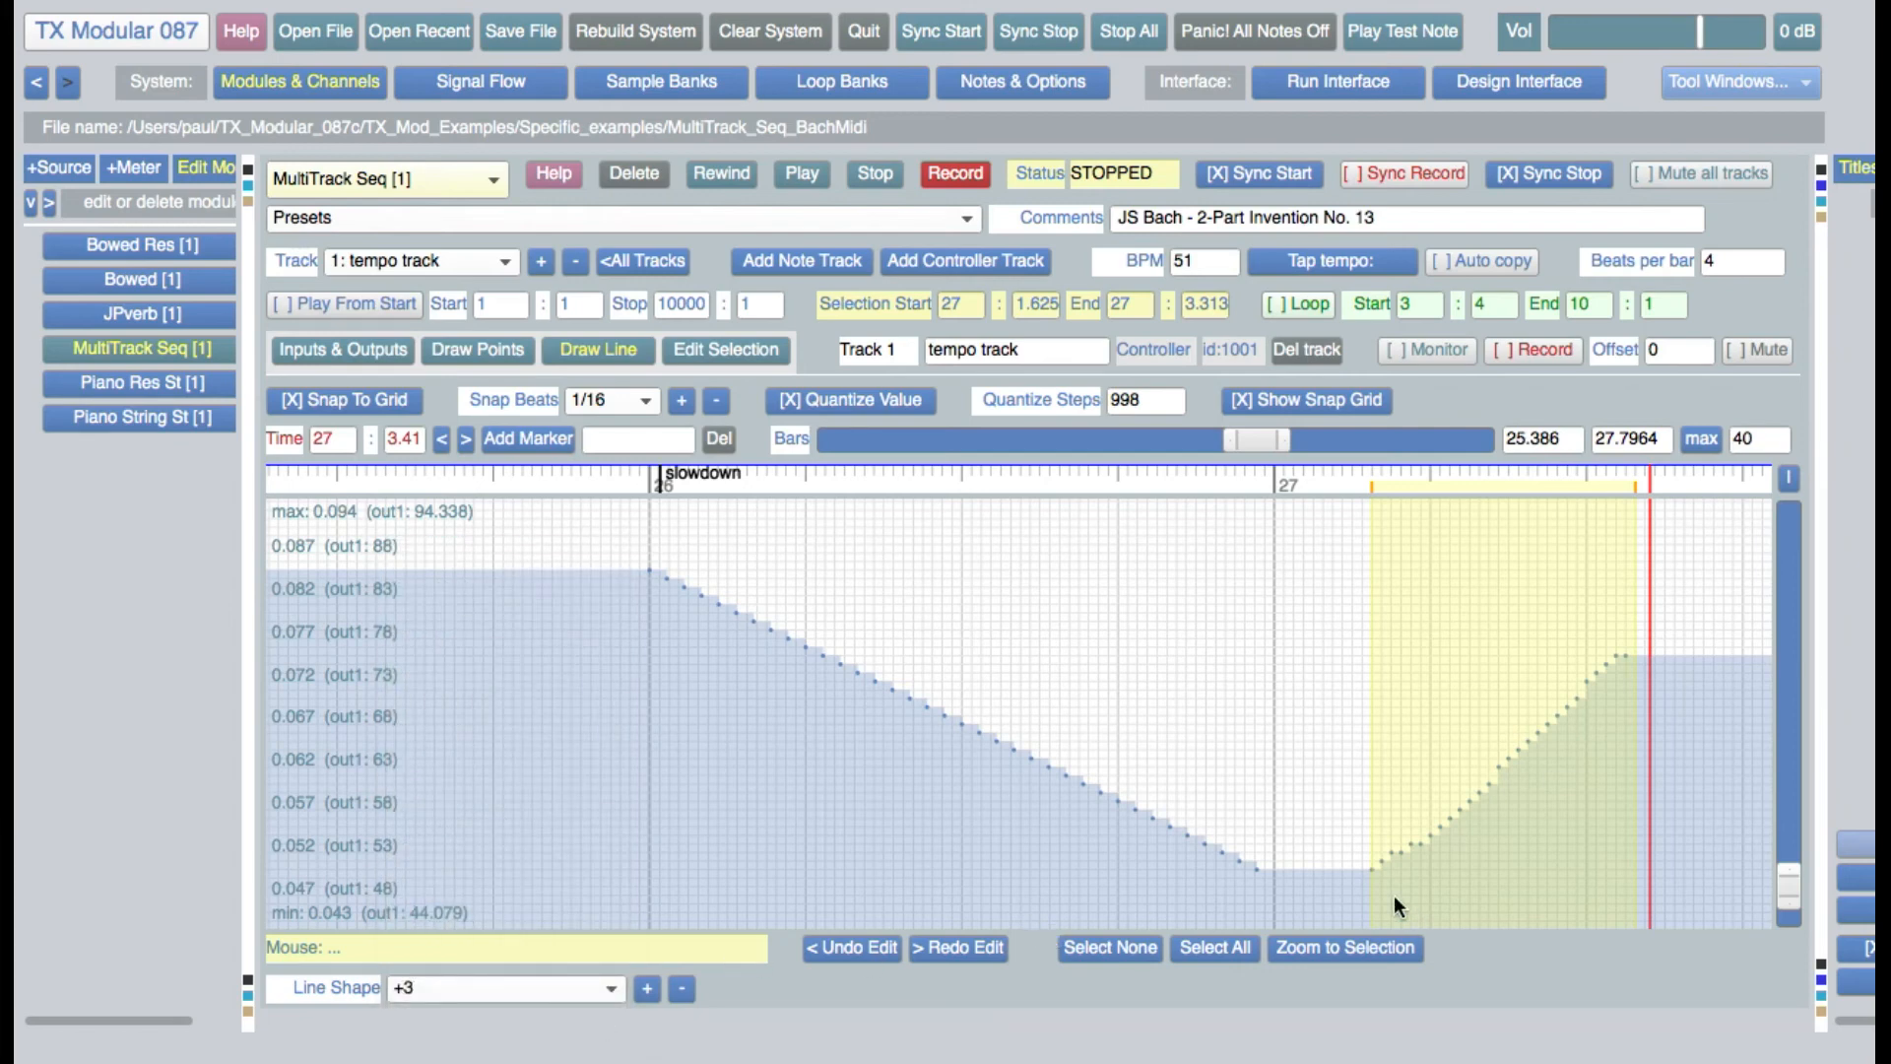
mouse_move(1291, 867)
mouse_down()
mouse_move(1539, 677)
mouse_move(1465, 752)
mouse_move(1302, 863)
mouse_move(1674, 510)
mouse_up()
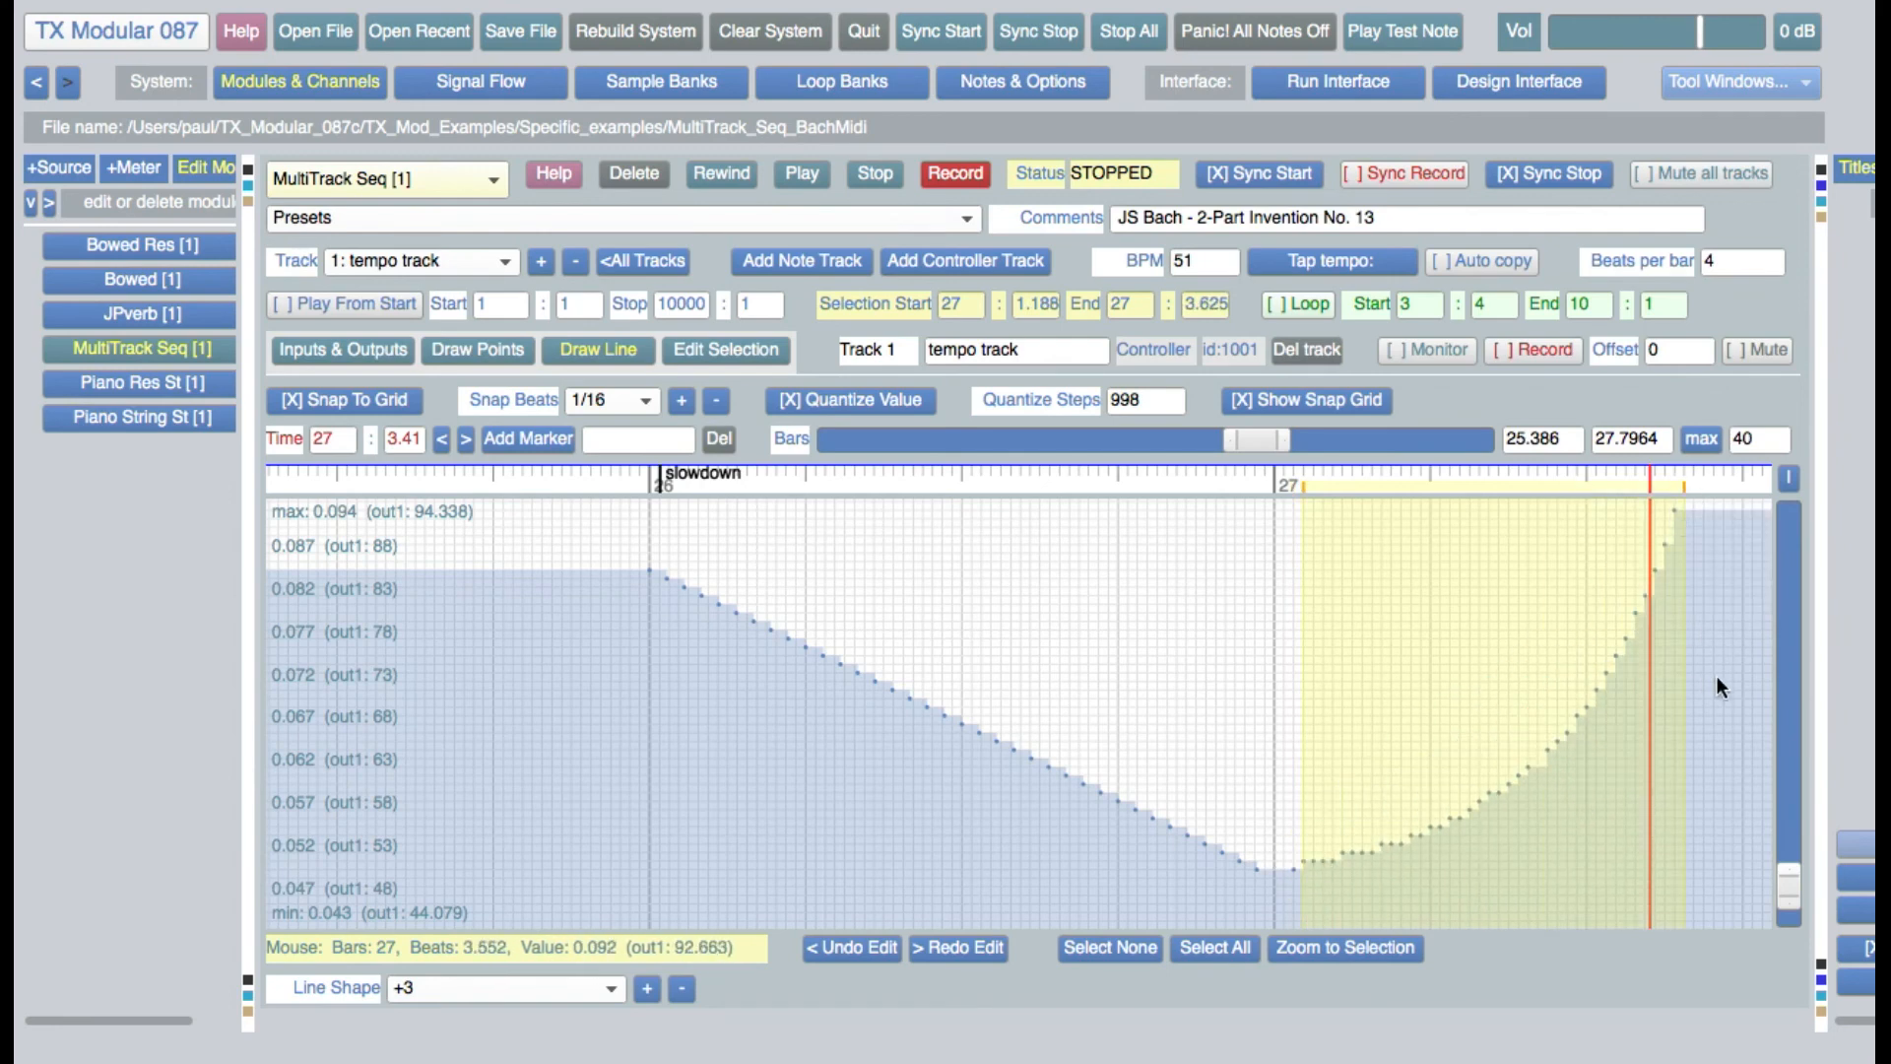
Switch the tempo track to selection editing, expand the process list, and select the points from about 26:3.56 to 26:4.75
click(737, 350)
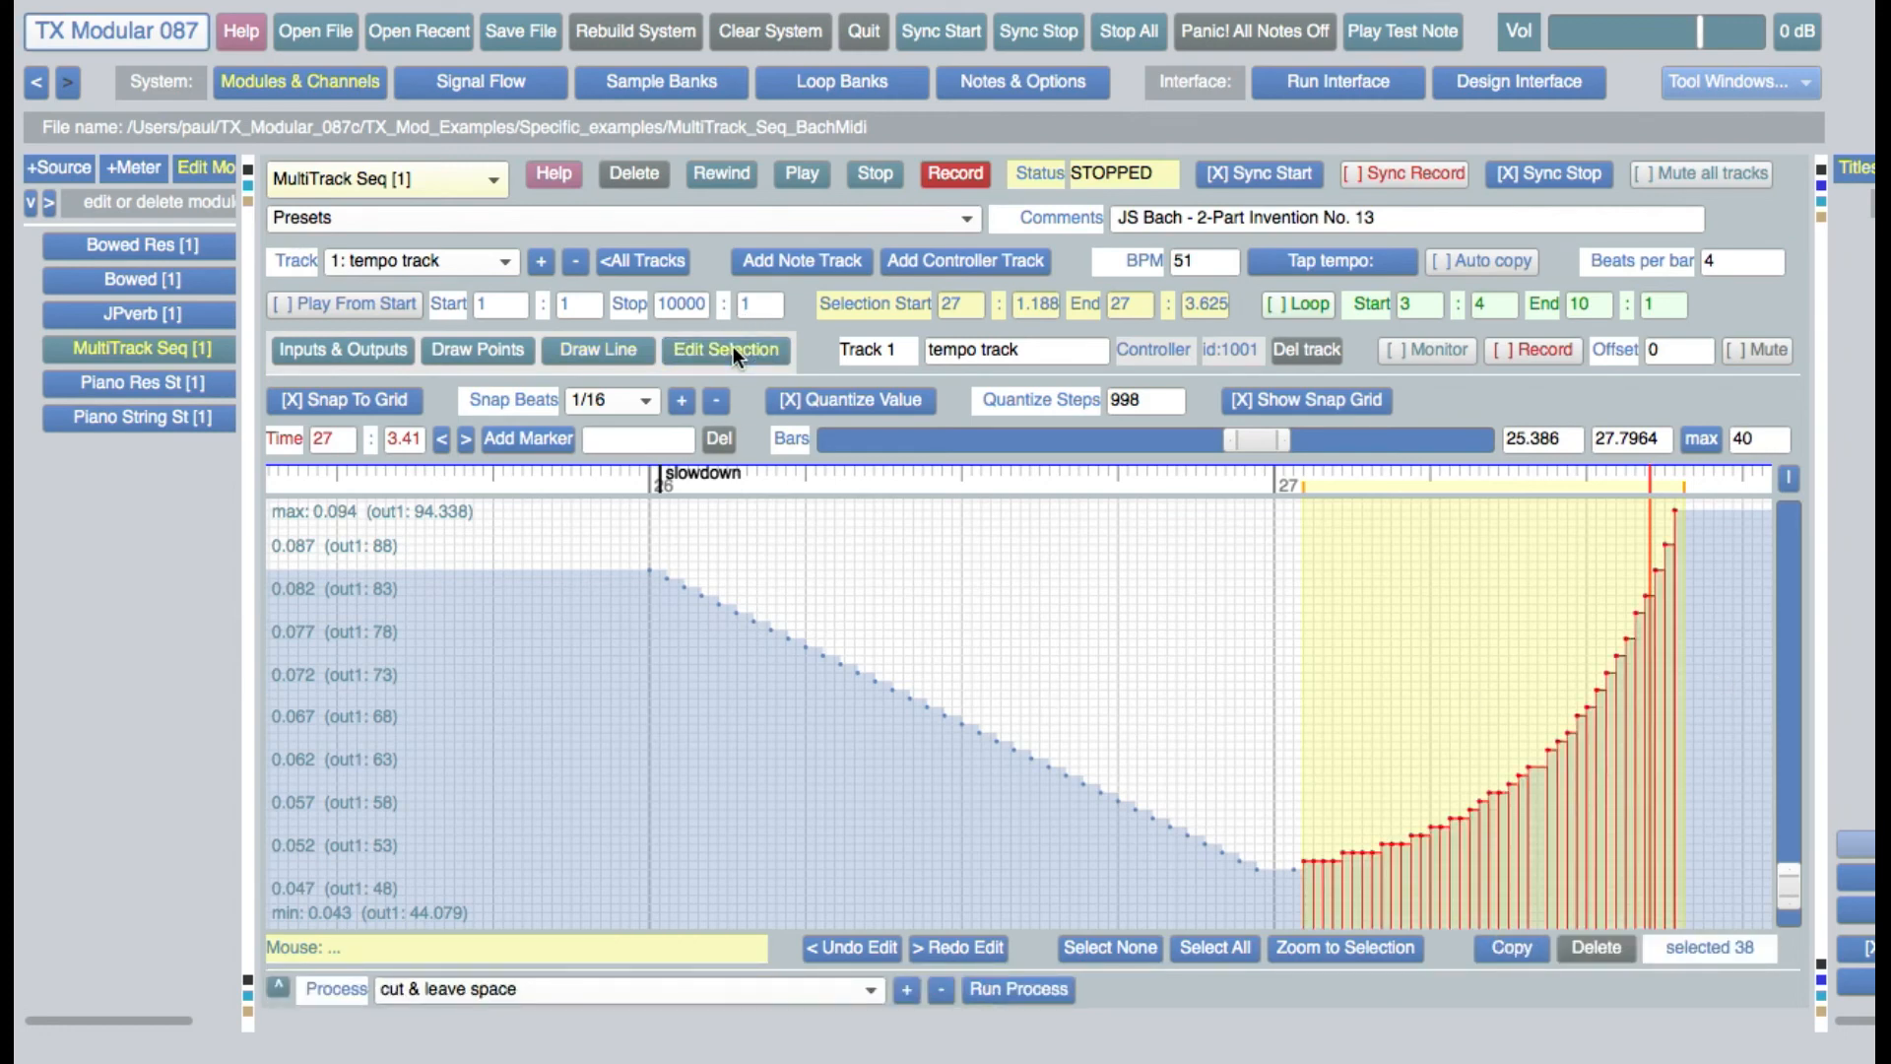
click(758, 989)
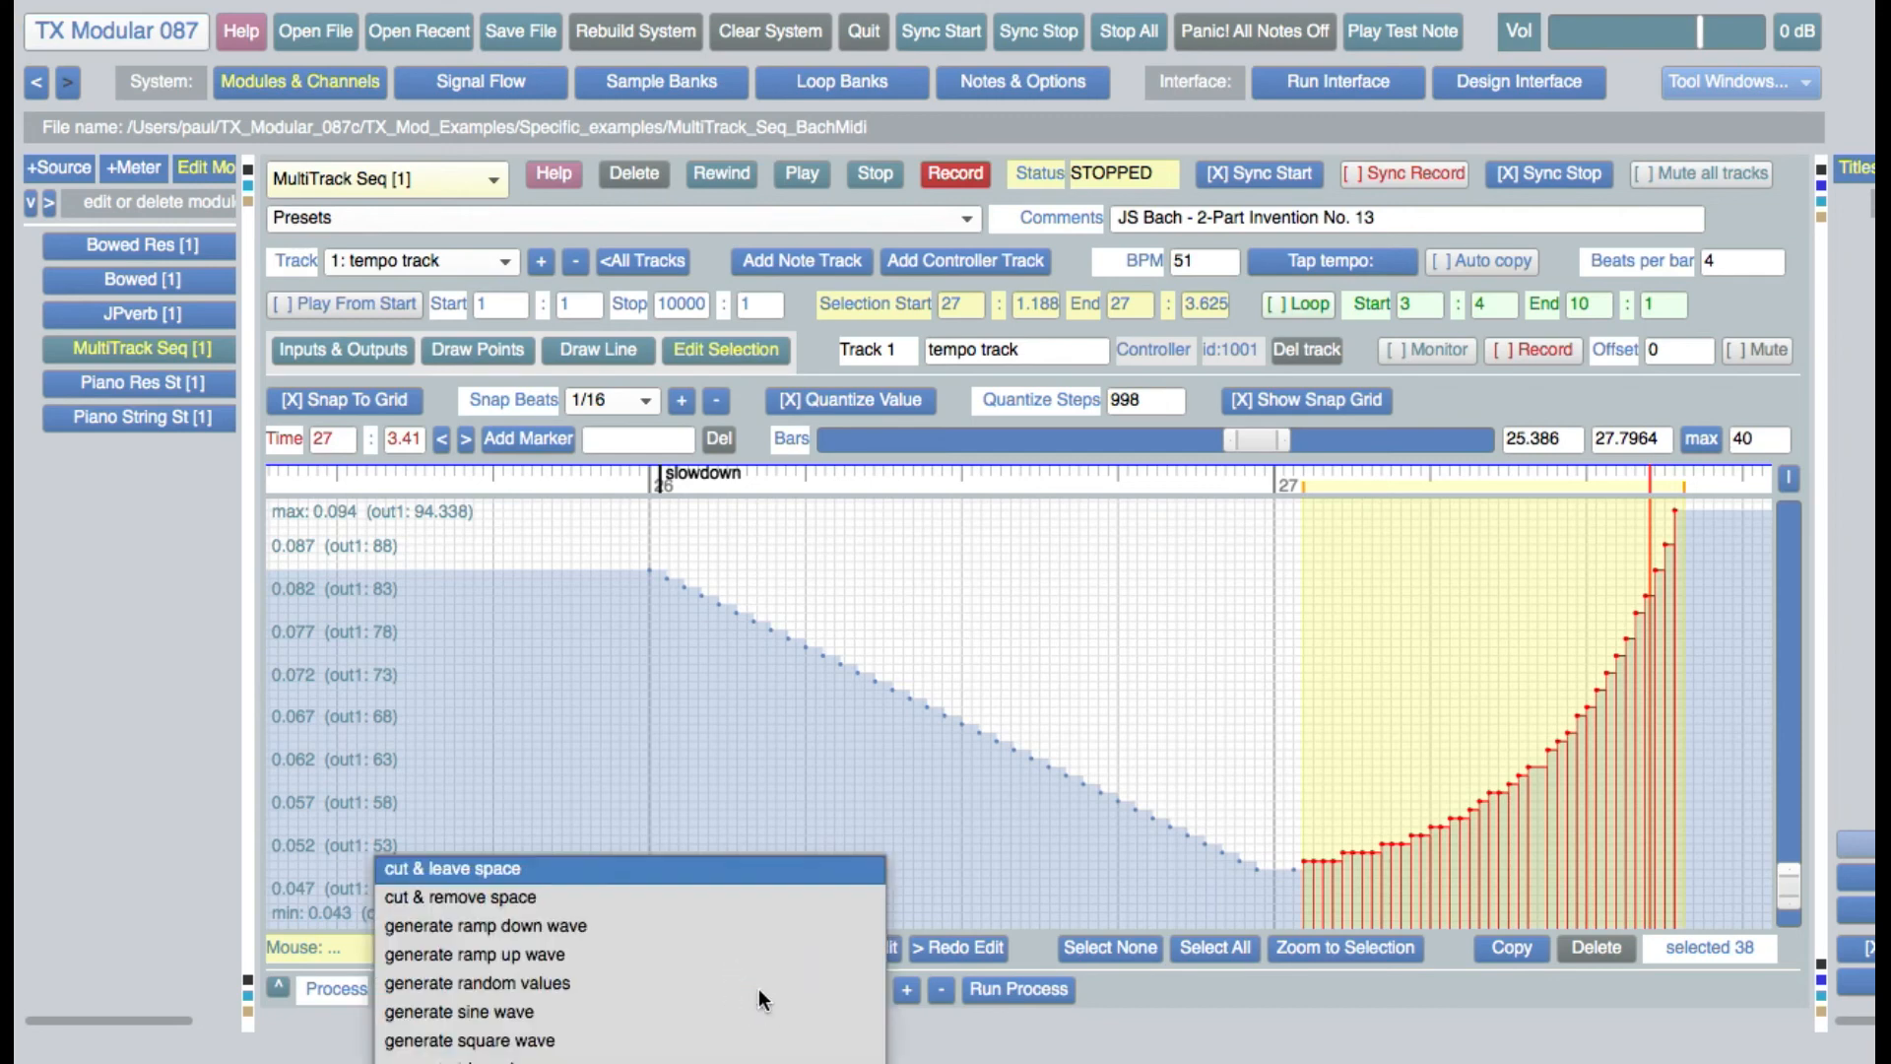
click(1197, 984)
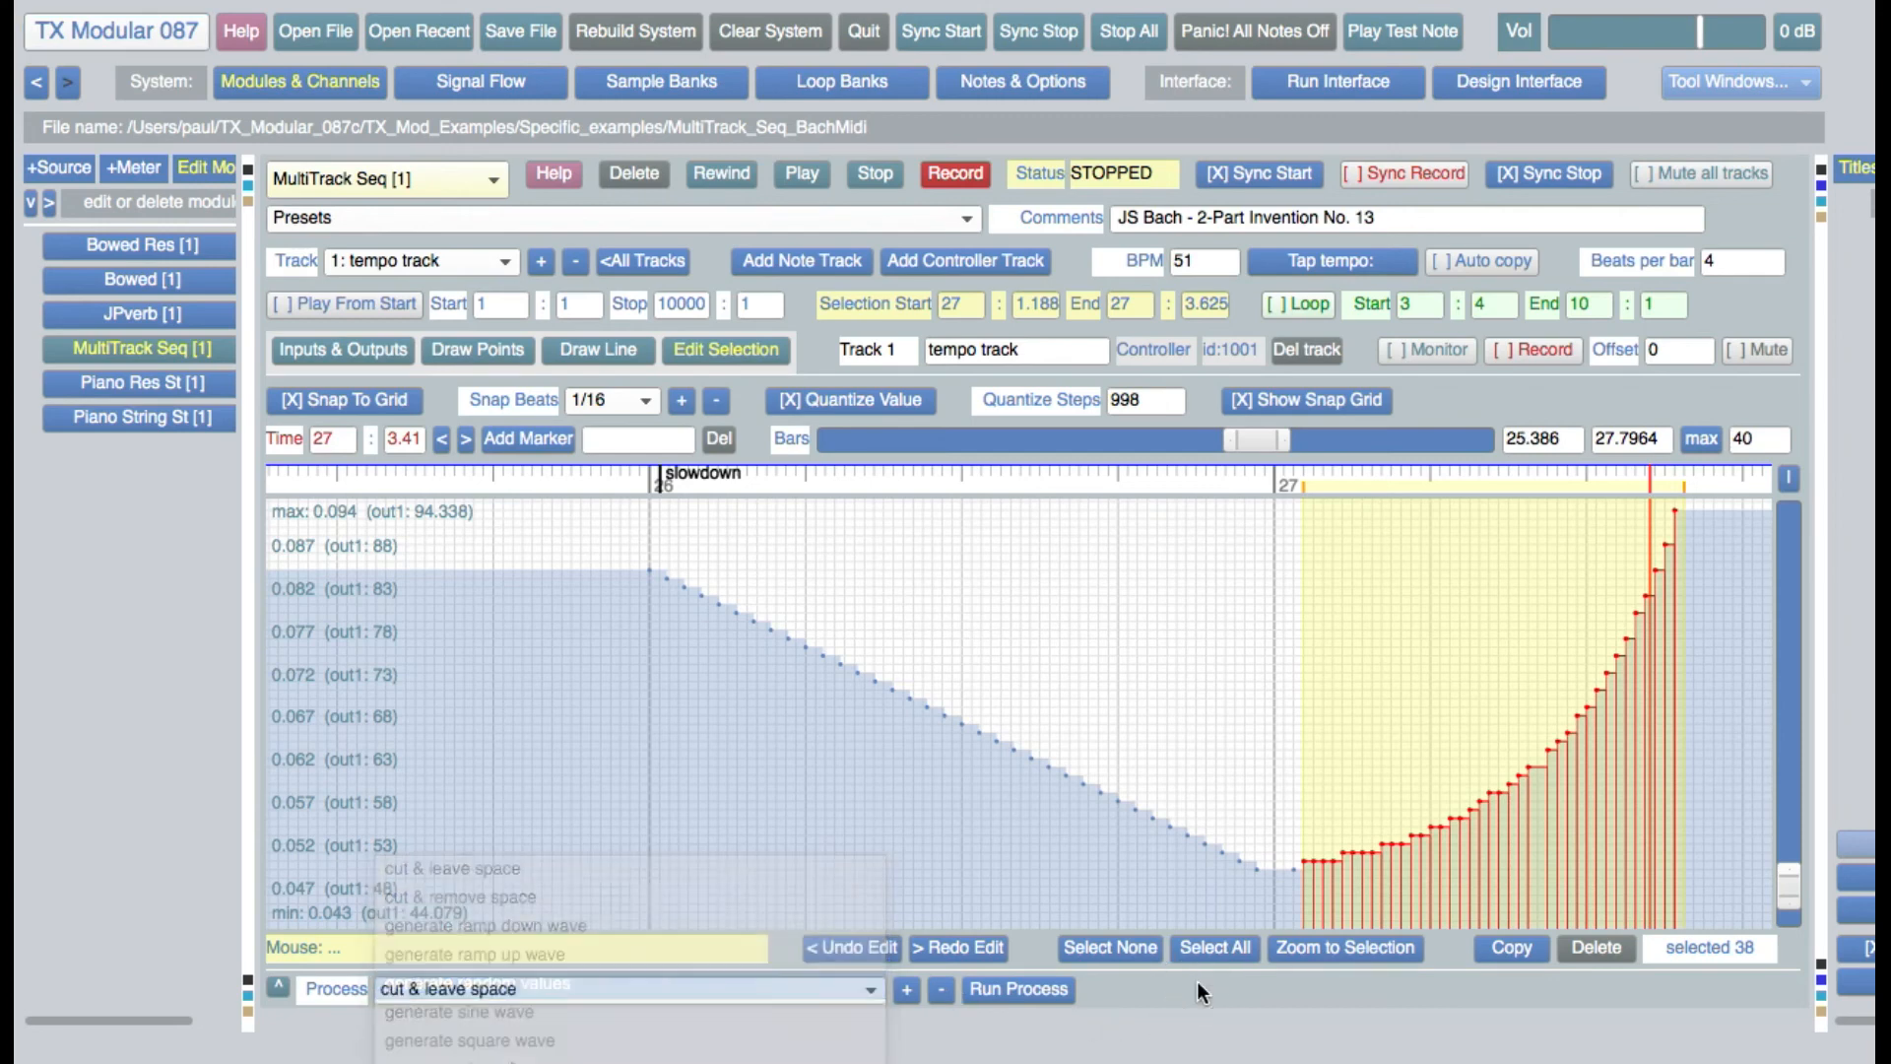
click(279, 986)
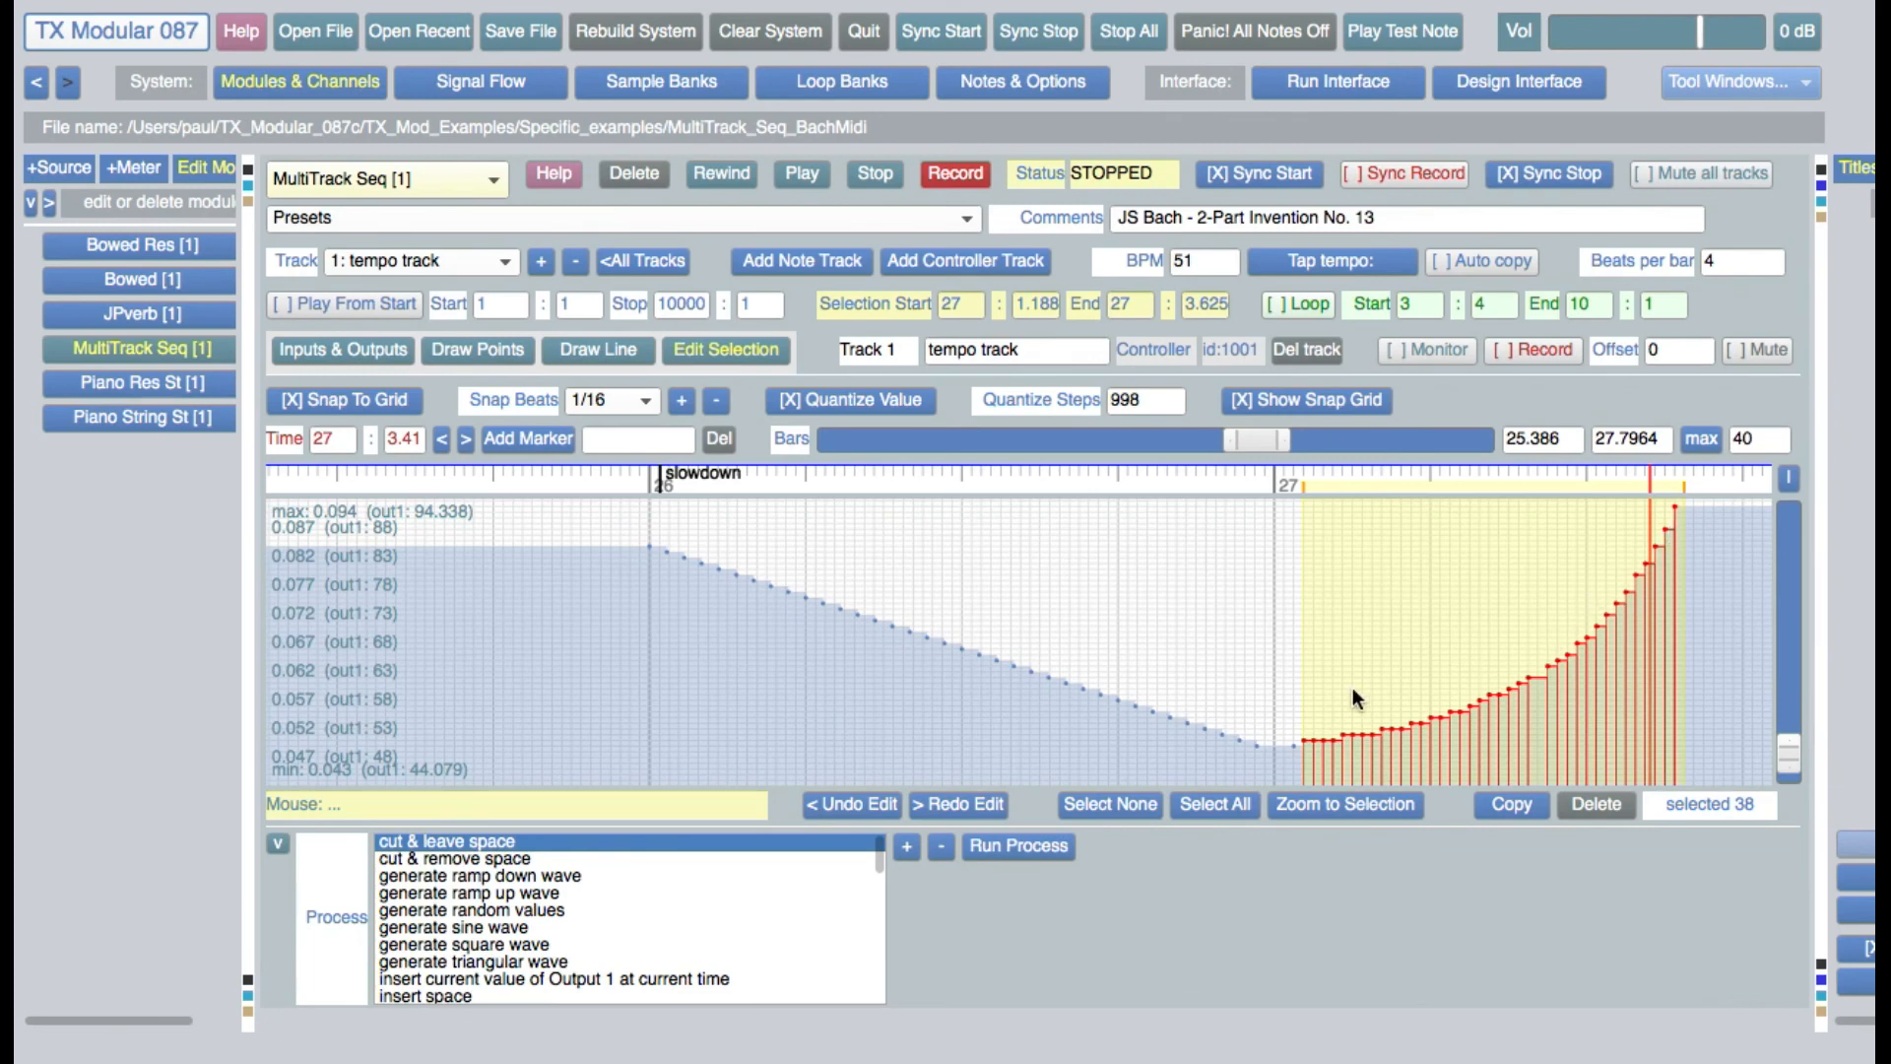
drag(1055, 633, 1236, 654)
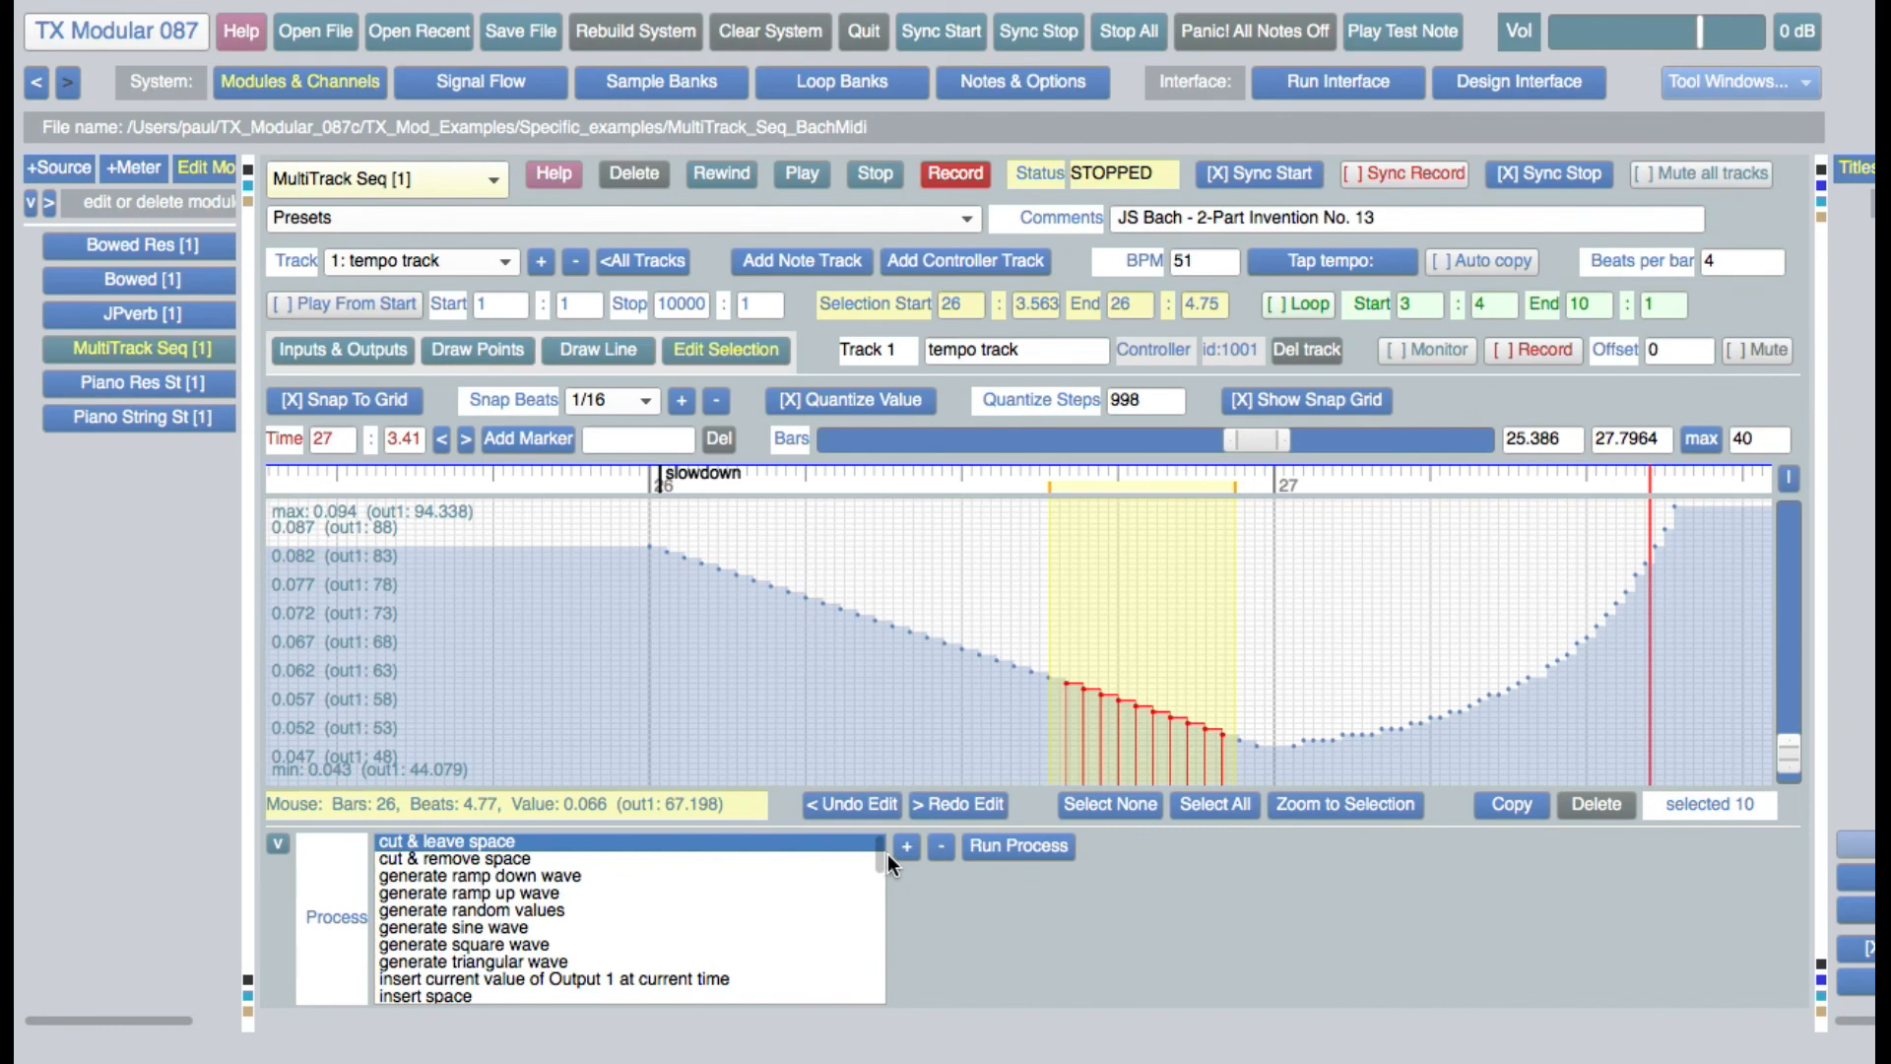
Go to track 2 (Bowed) in note editing, collapse the process list and show the velocity track
click(542, 262)
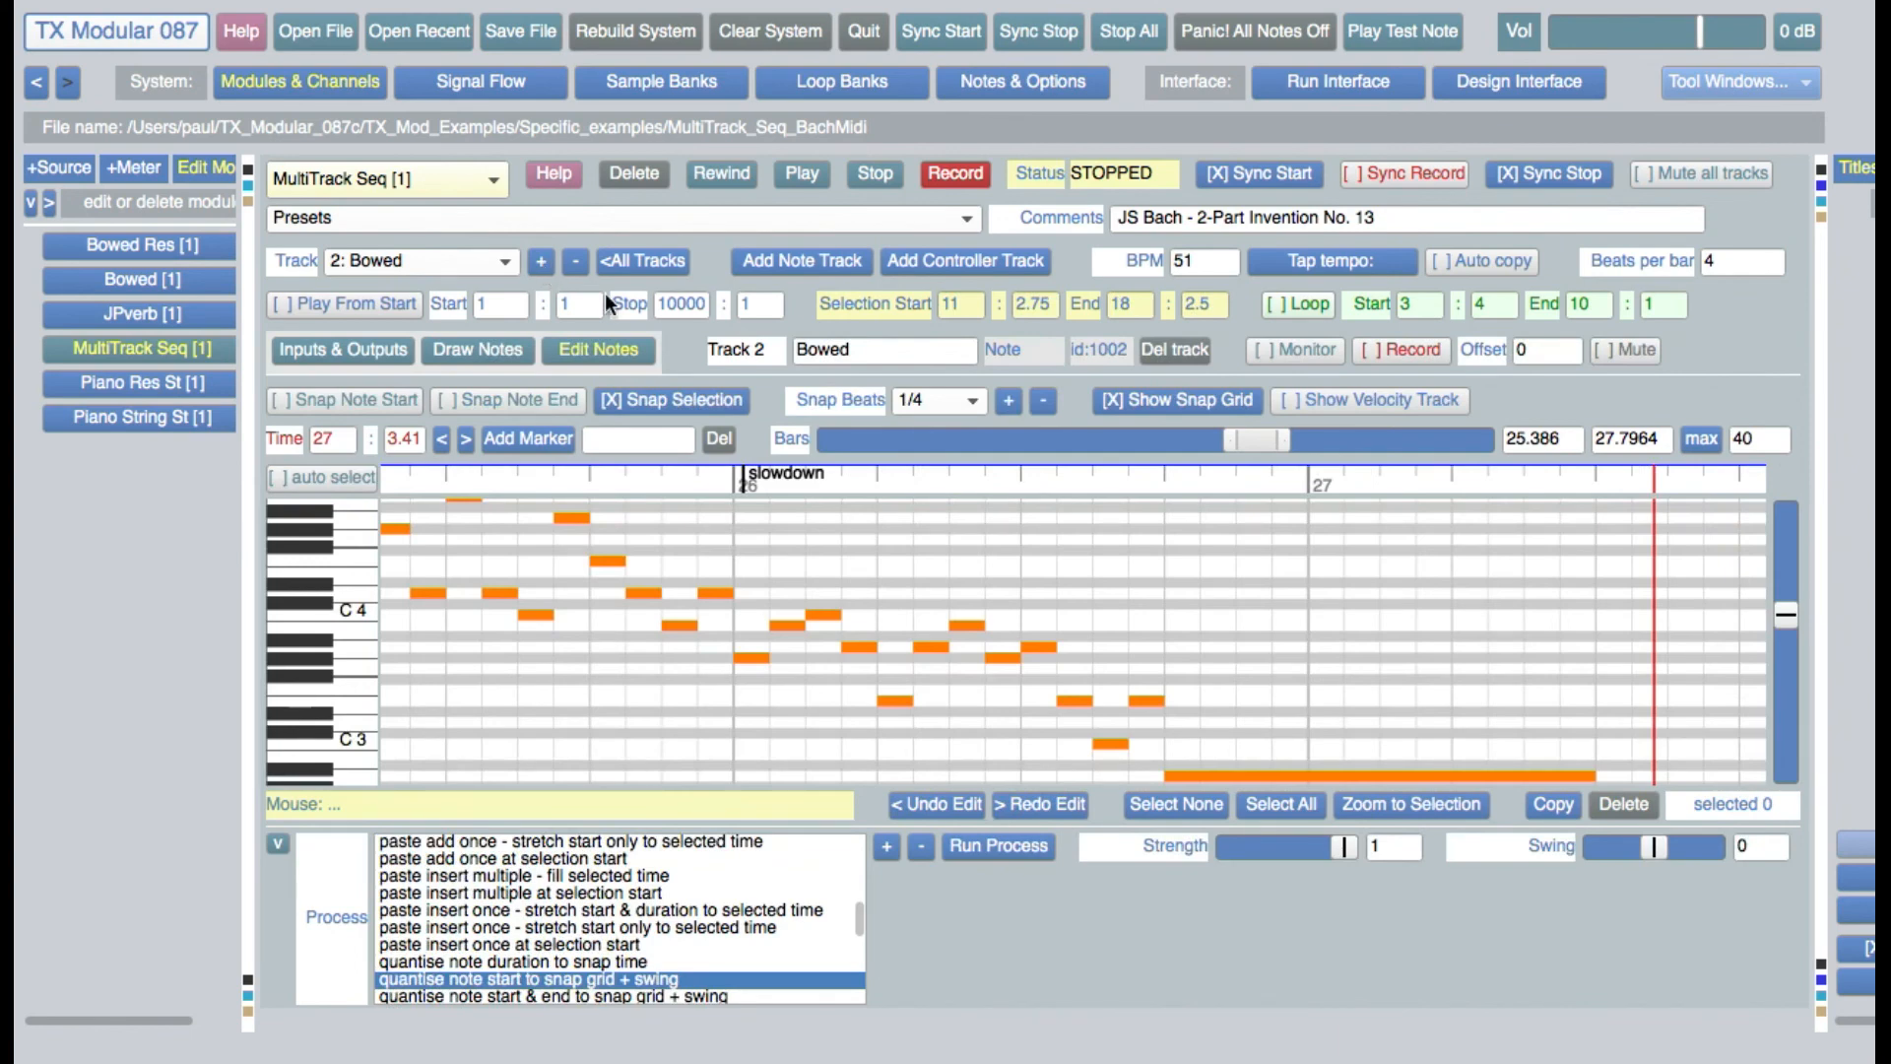
click(617, 341)
click(276, 839)
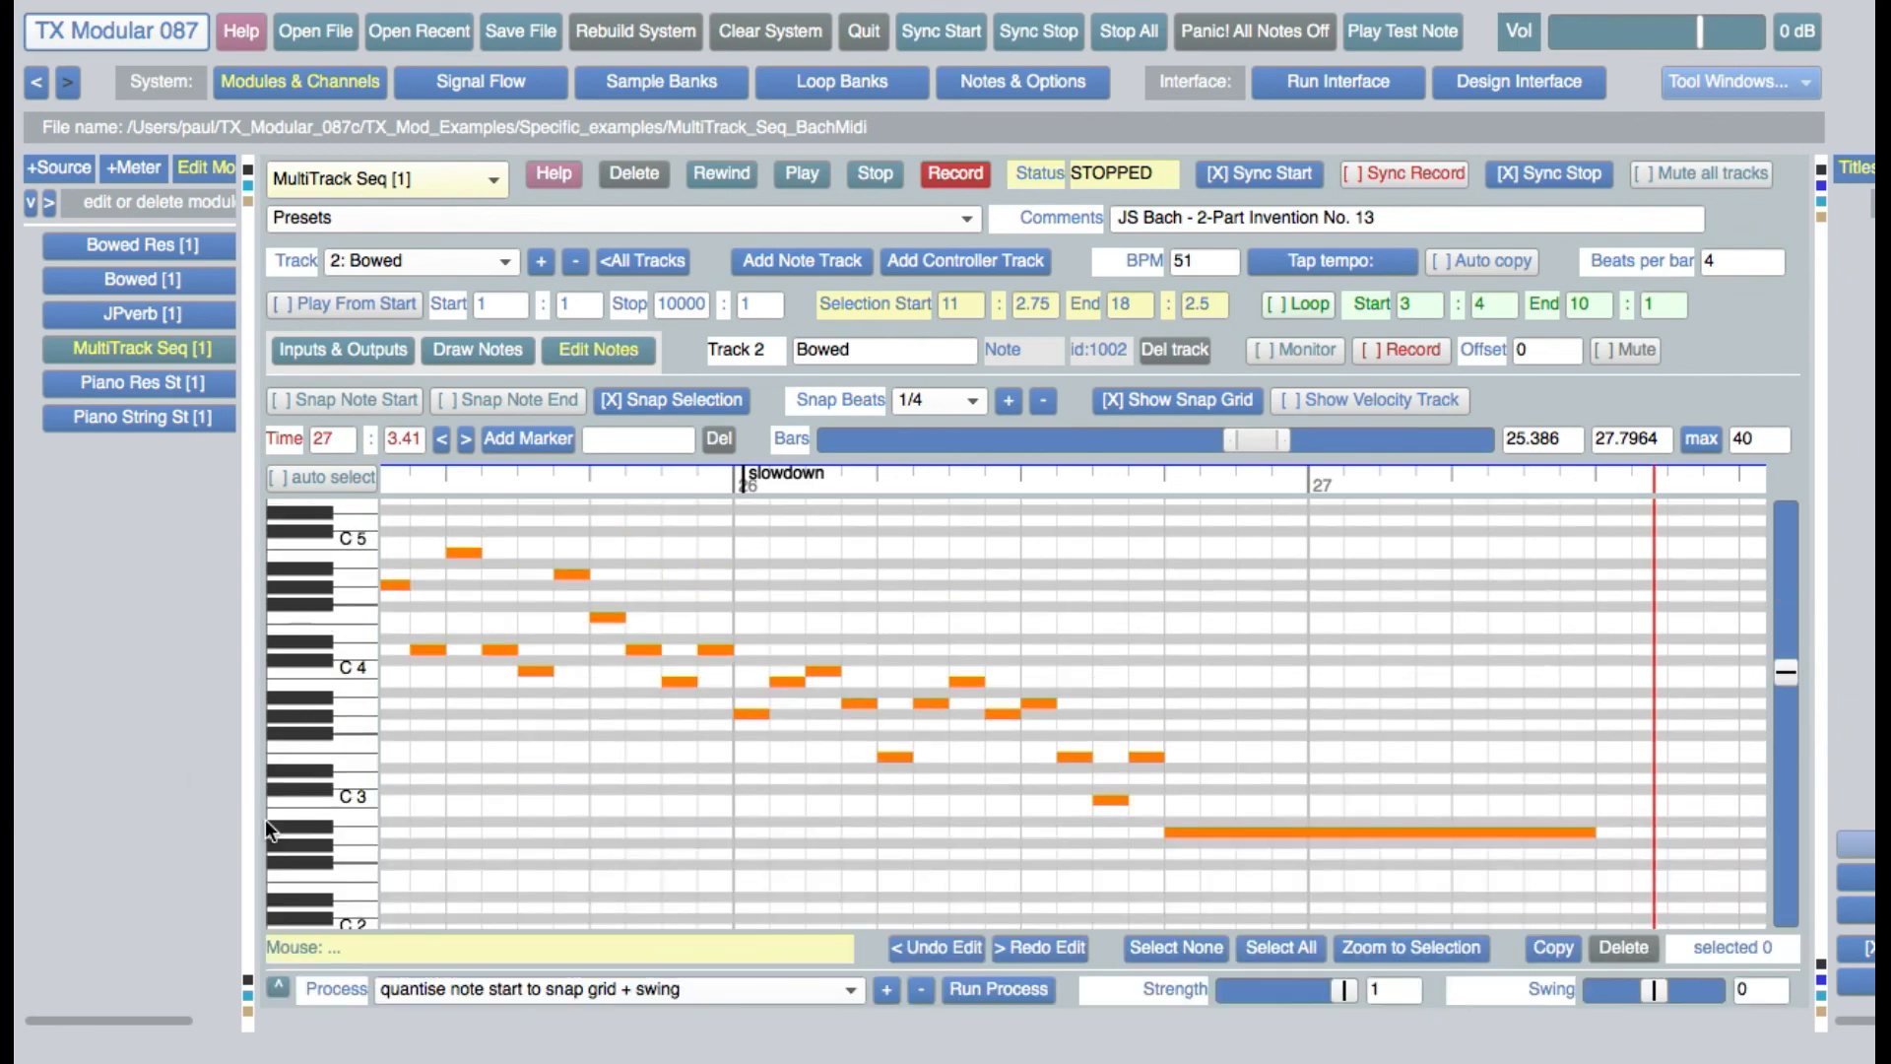
click(1398, 394)
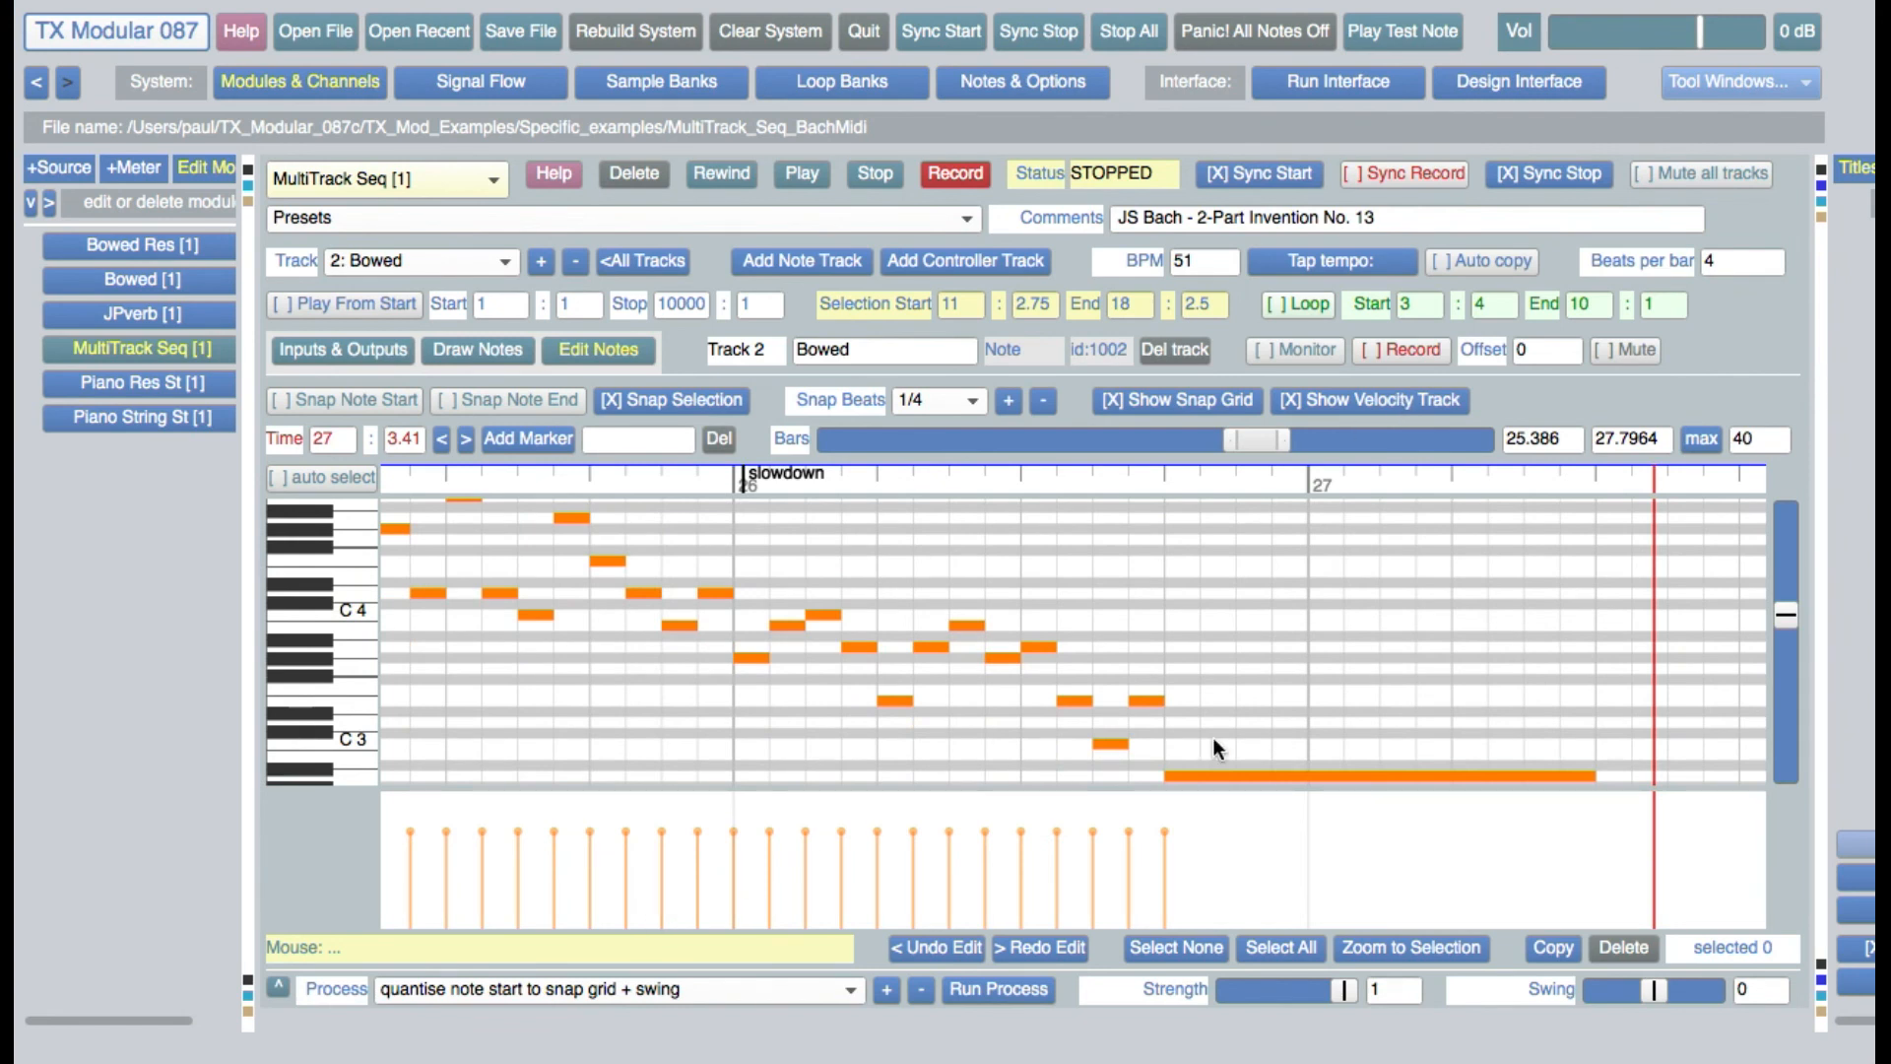
Move the long final A2 note to start at about 26:4.17, shorten its end to 27:2.022, and raise its velocity to 88
click(1240, 776)
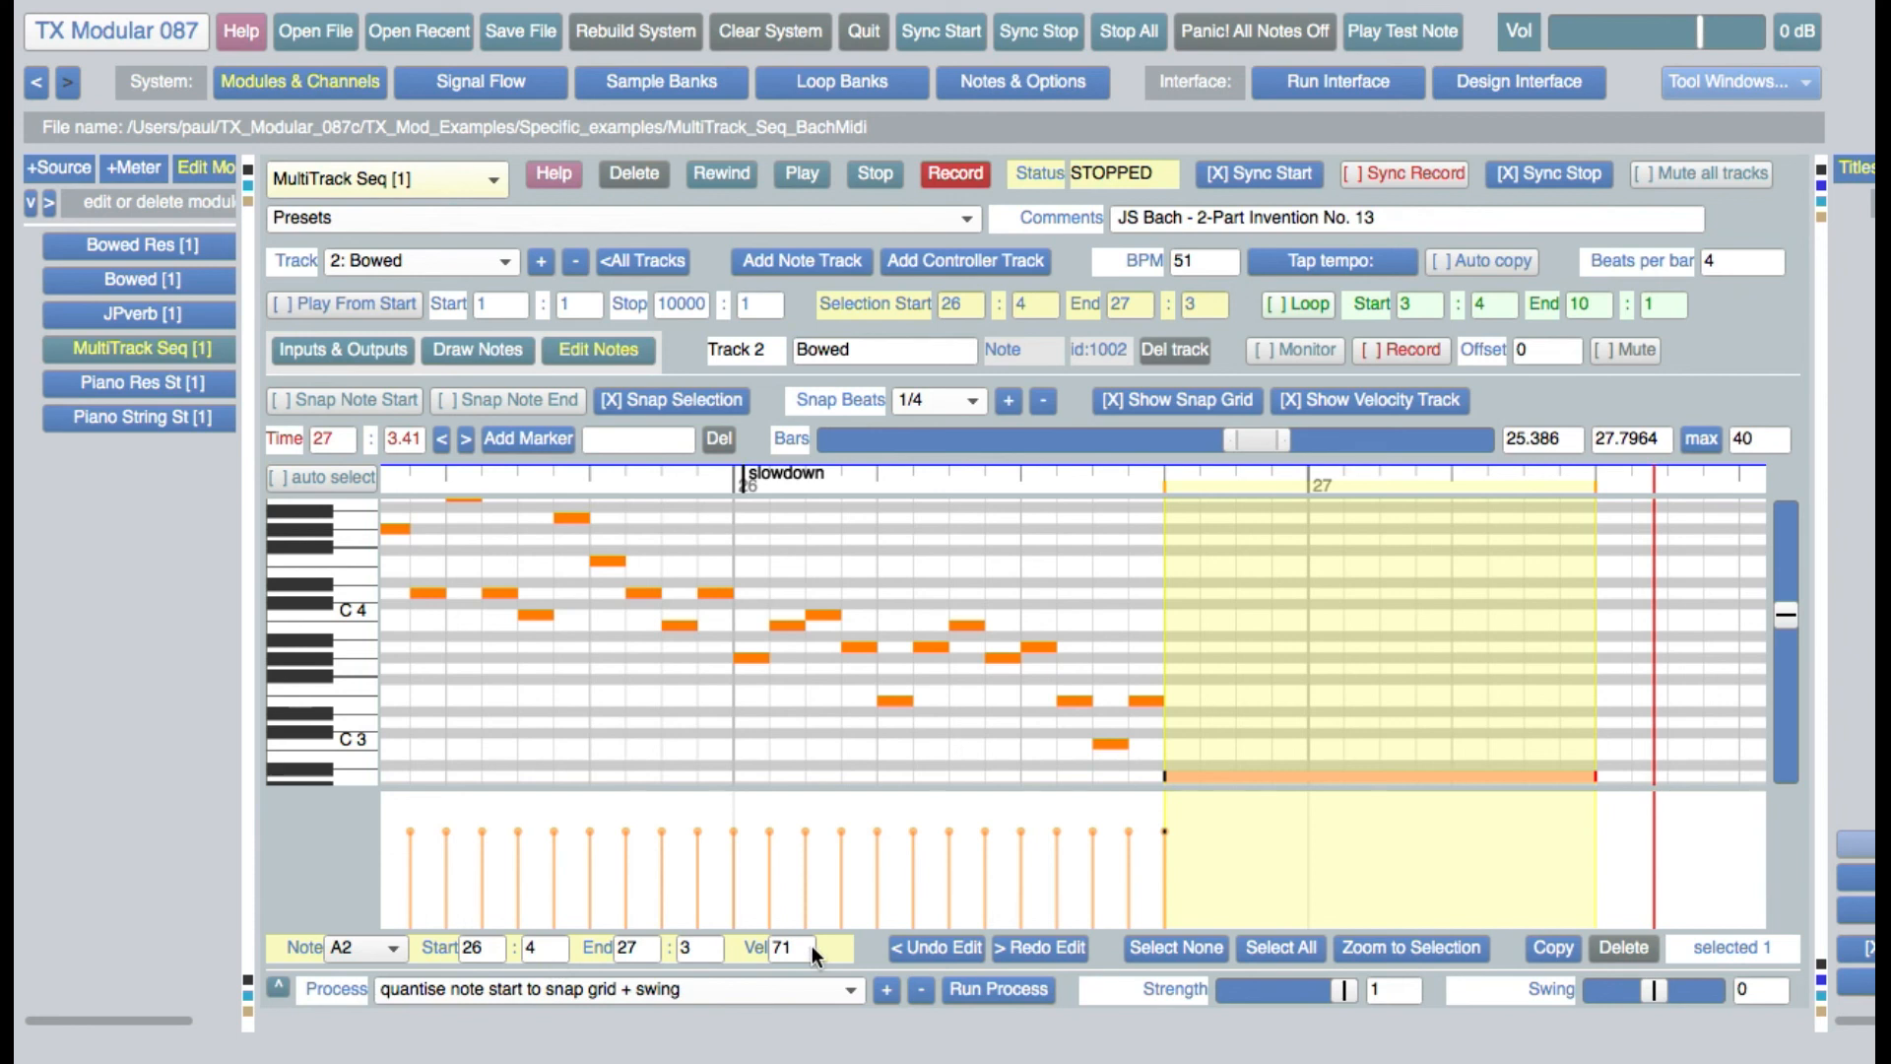
drag(1164, 774, 1190, 774)
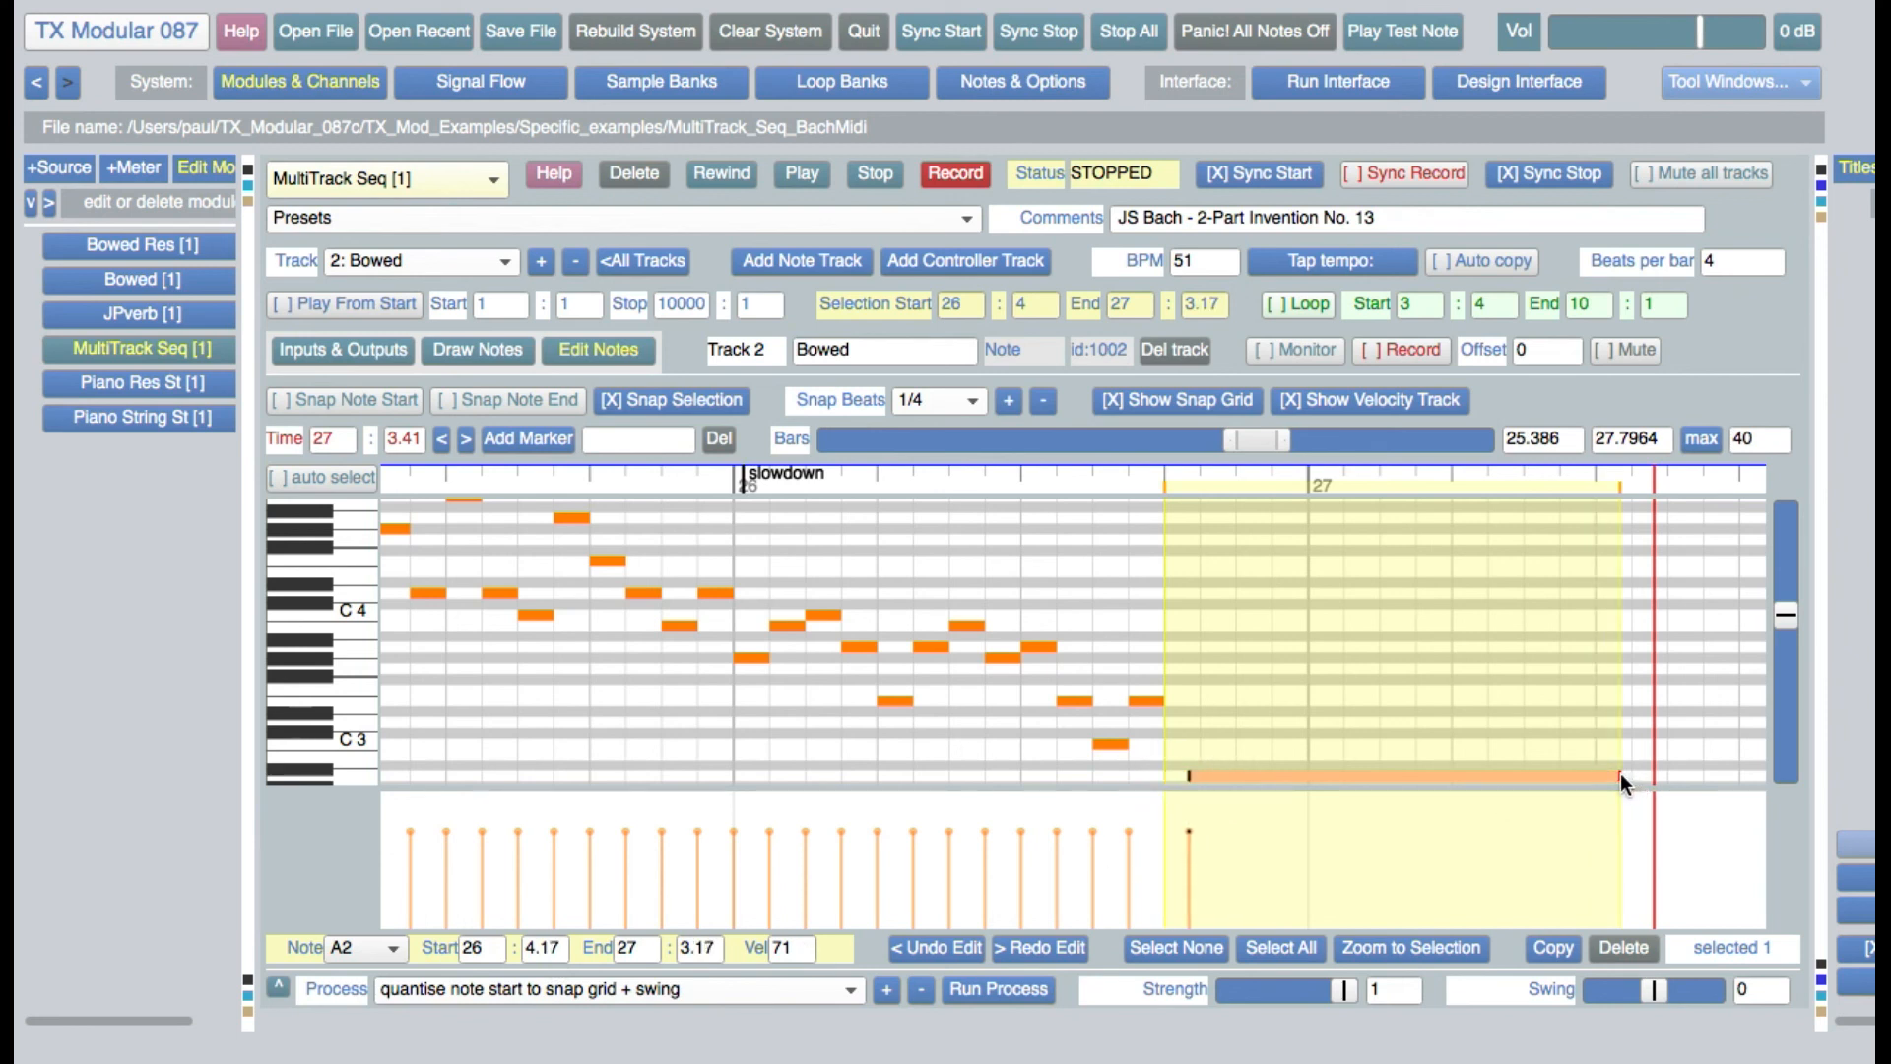
drag(1622, 772, 1455, 778)
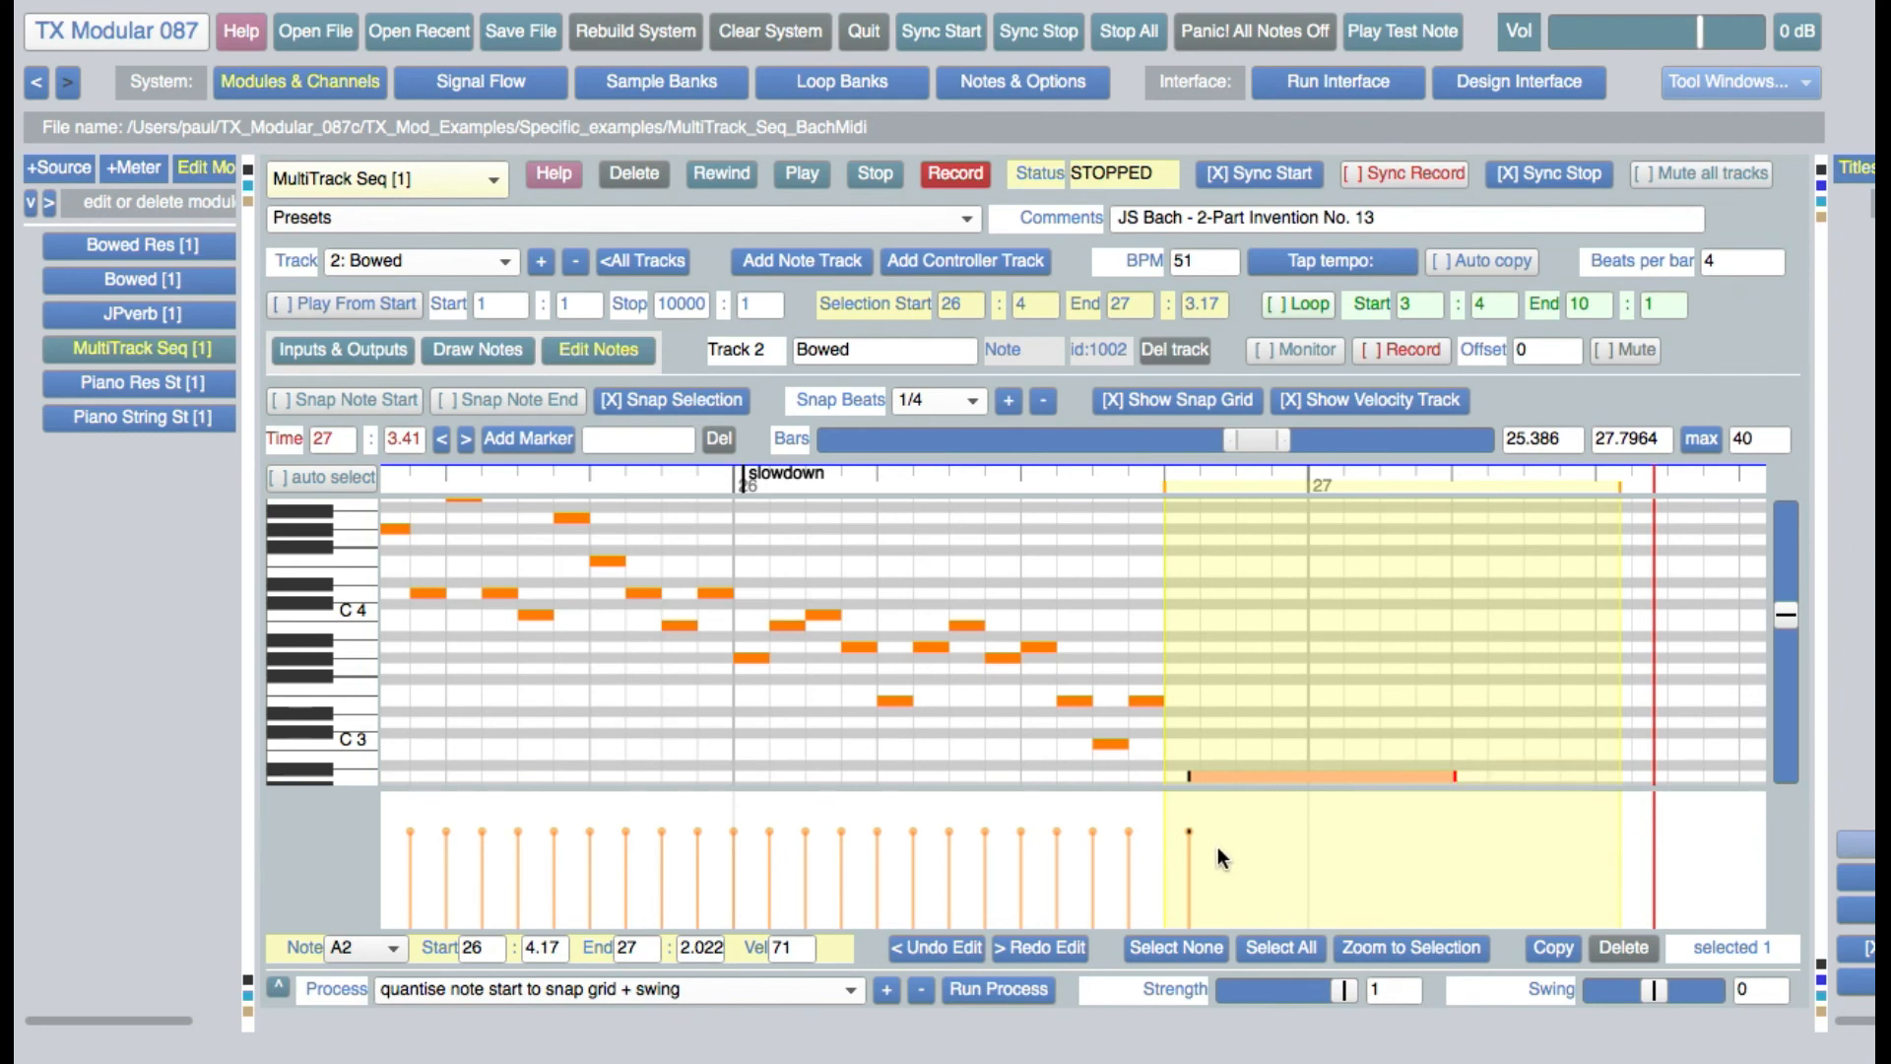
mouse_move(1190, 832)
mouse_down()
mouse_move(1189, 916)
mouse_move(1191, 809)
mouse_up()
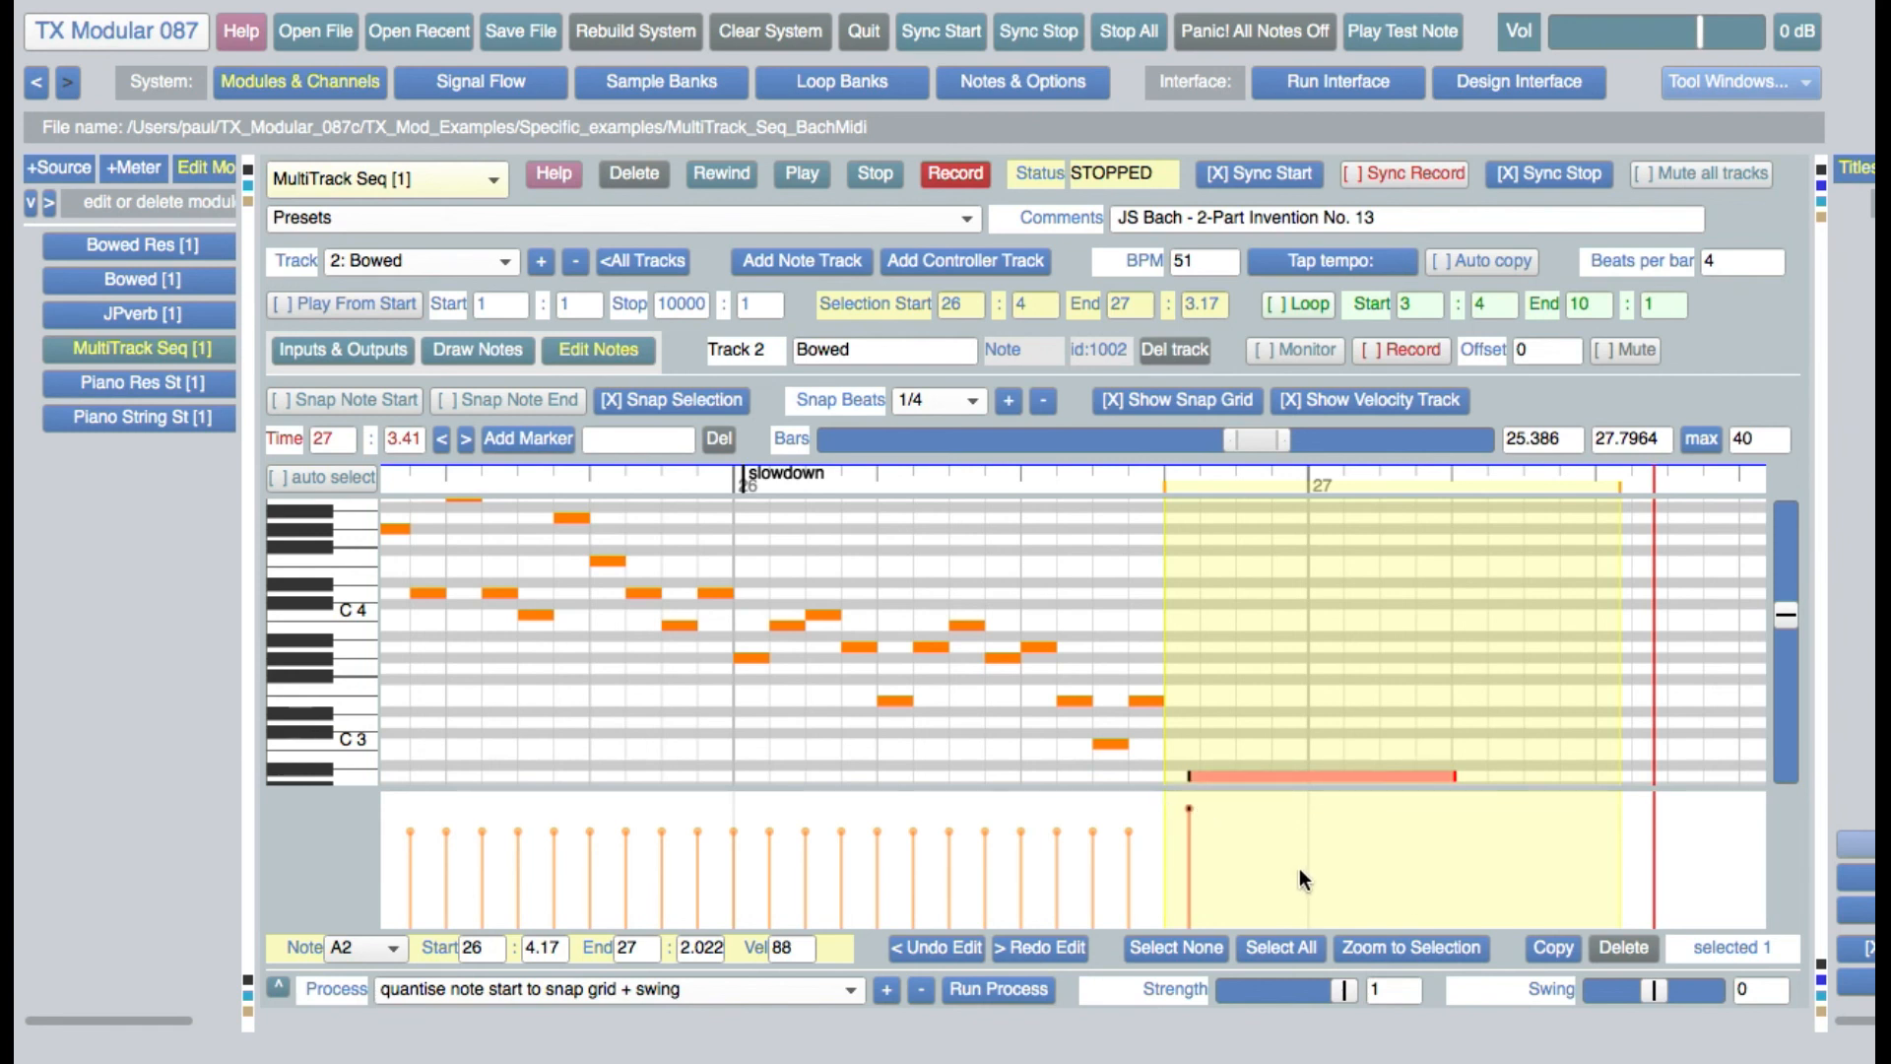
Select the two same-pitch notes on beat 3 of bar 26, and lower their velocity to about 46
drag(1022, 685, 1158, 706)
drag(1131, 828, 1118, 869)
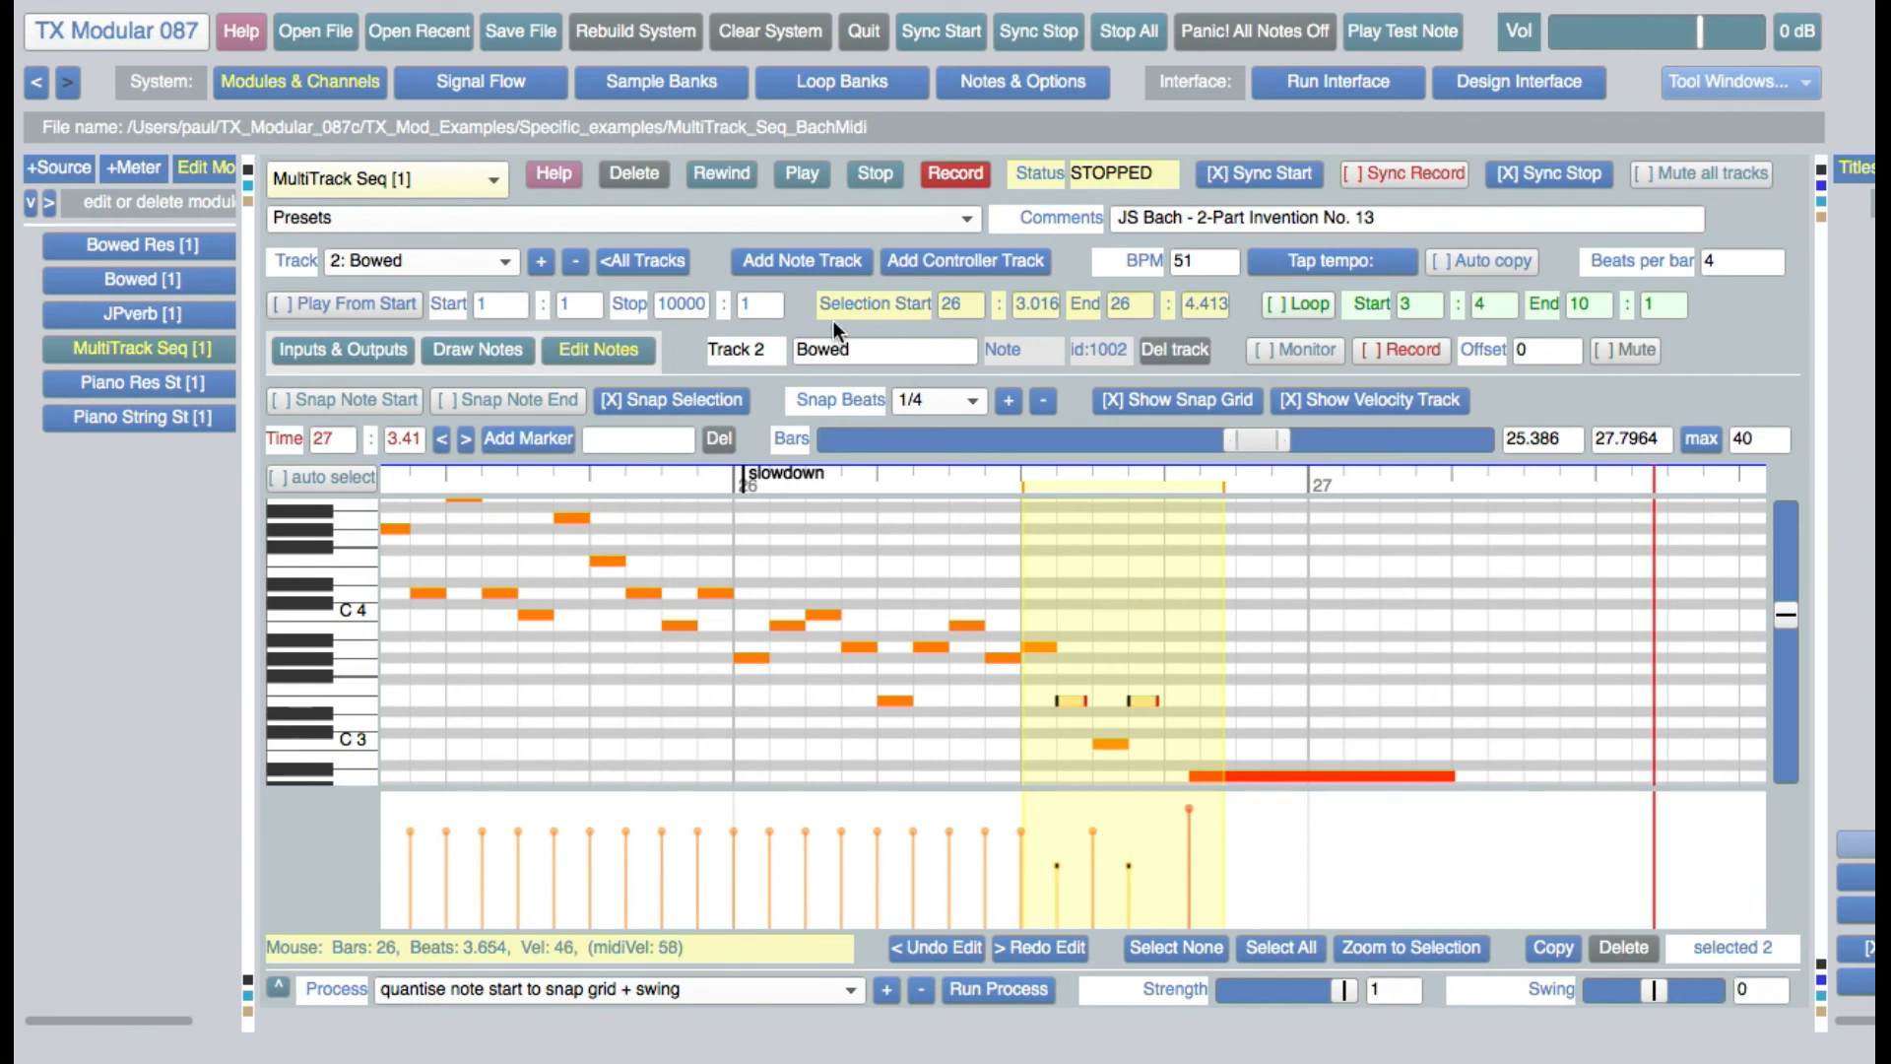
Turn on note start snapping in note drawing, and draw three notes in bar 27 starting at 1.5, about 2.25 and 3
click(519, 352)
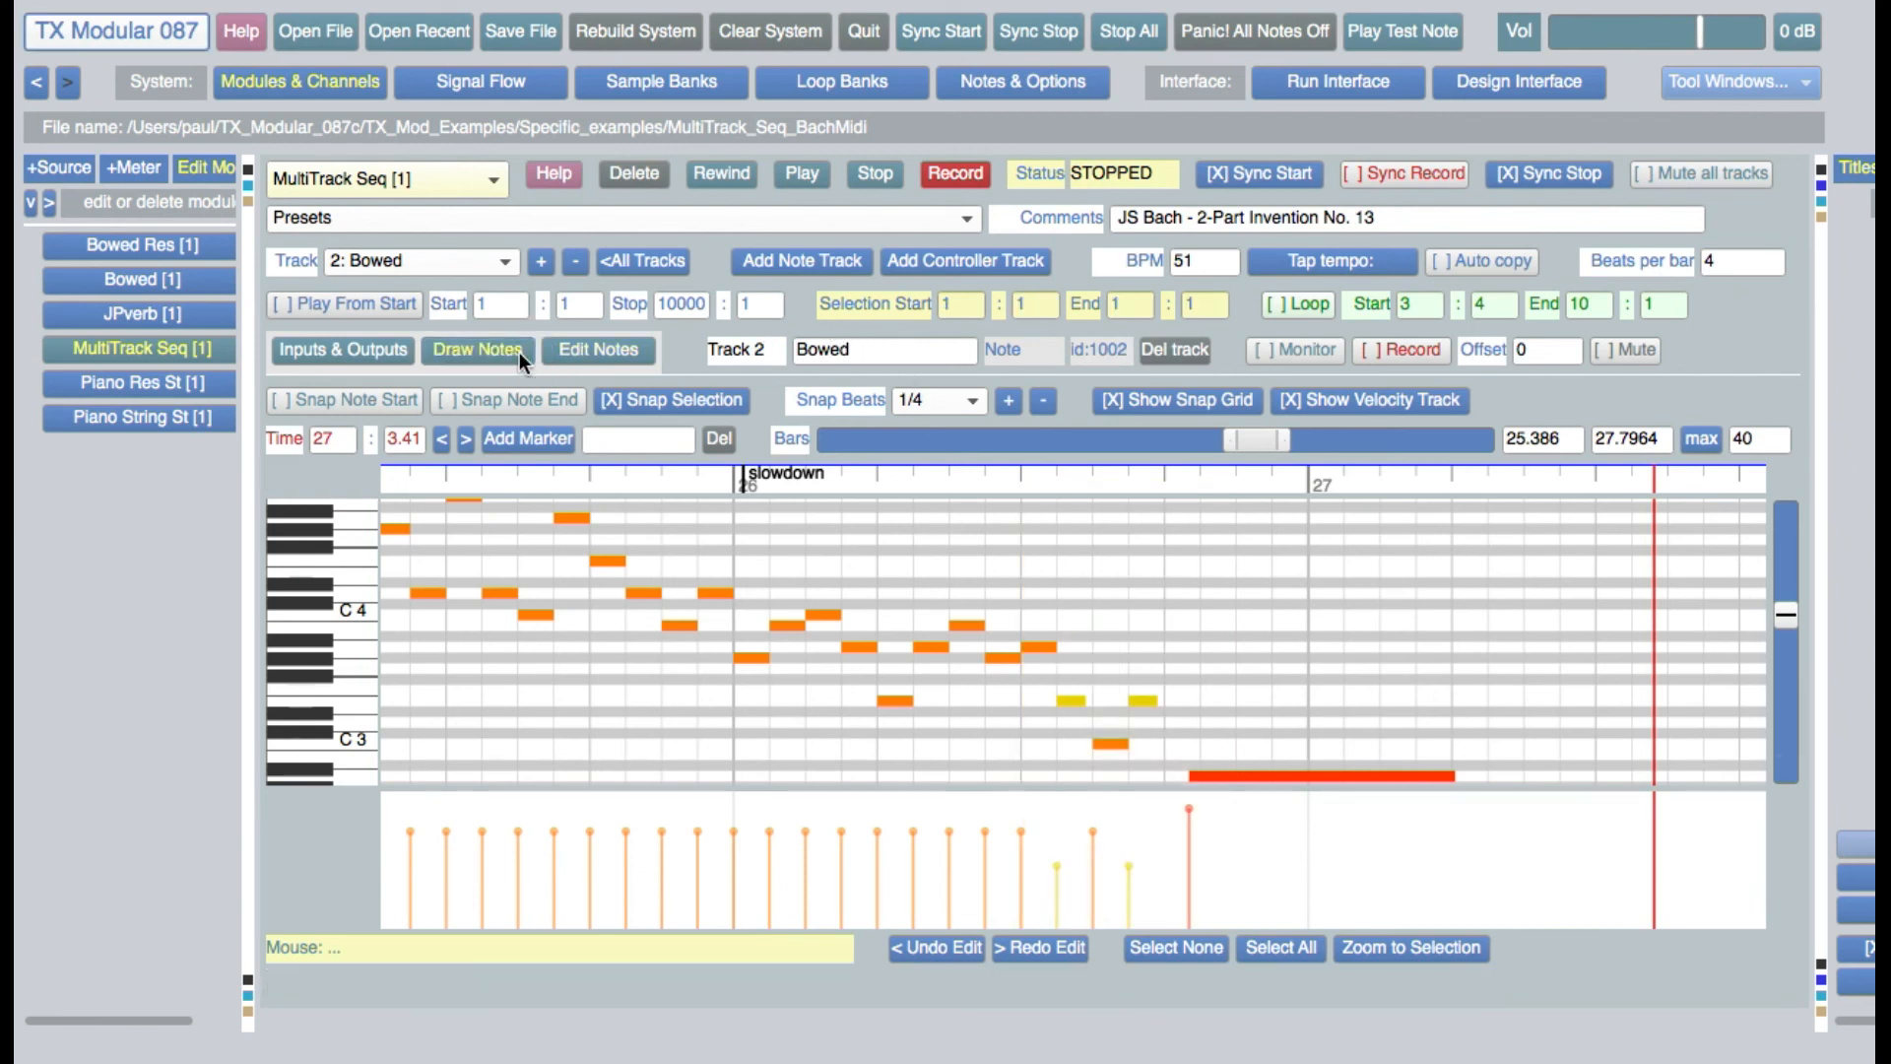
click(363, 395)
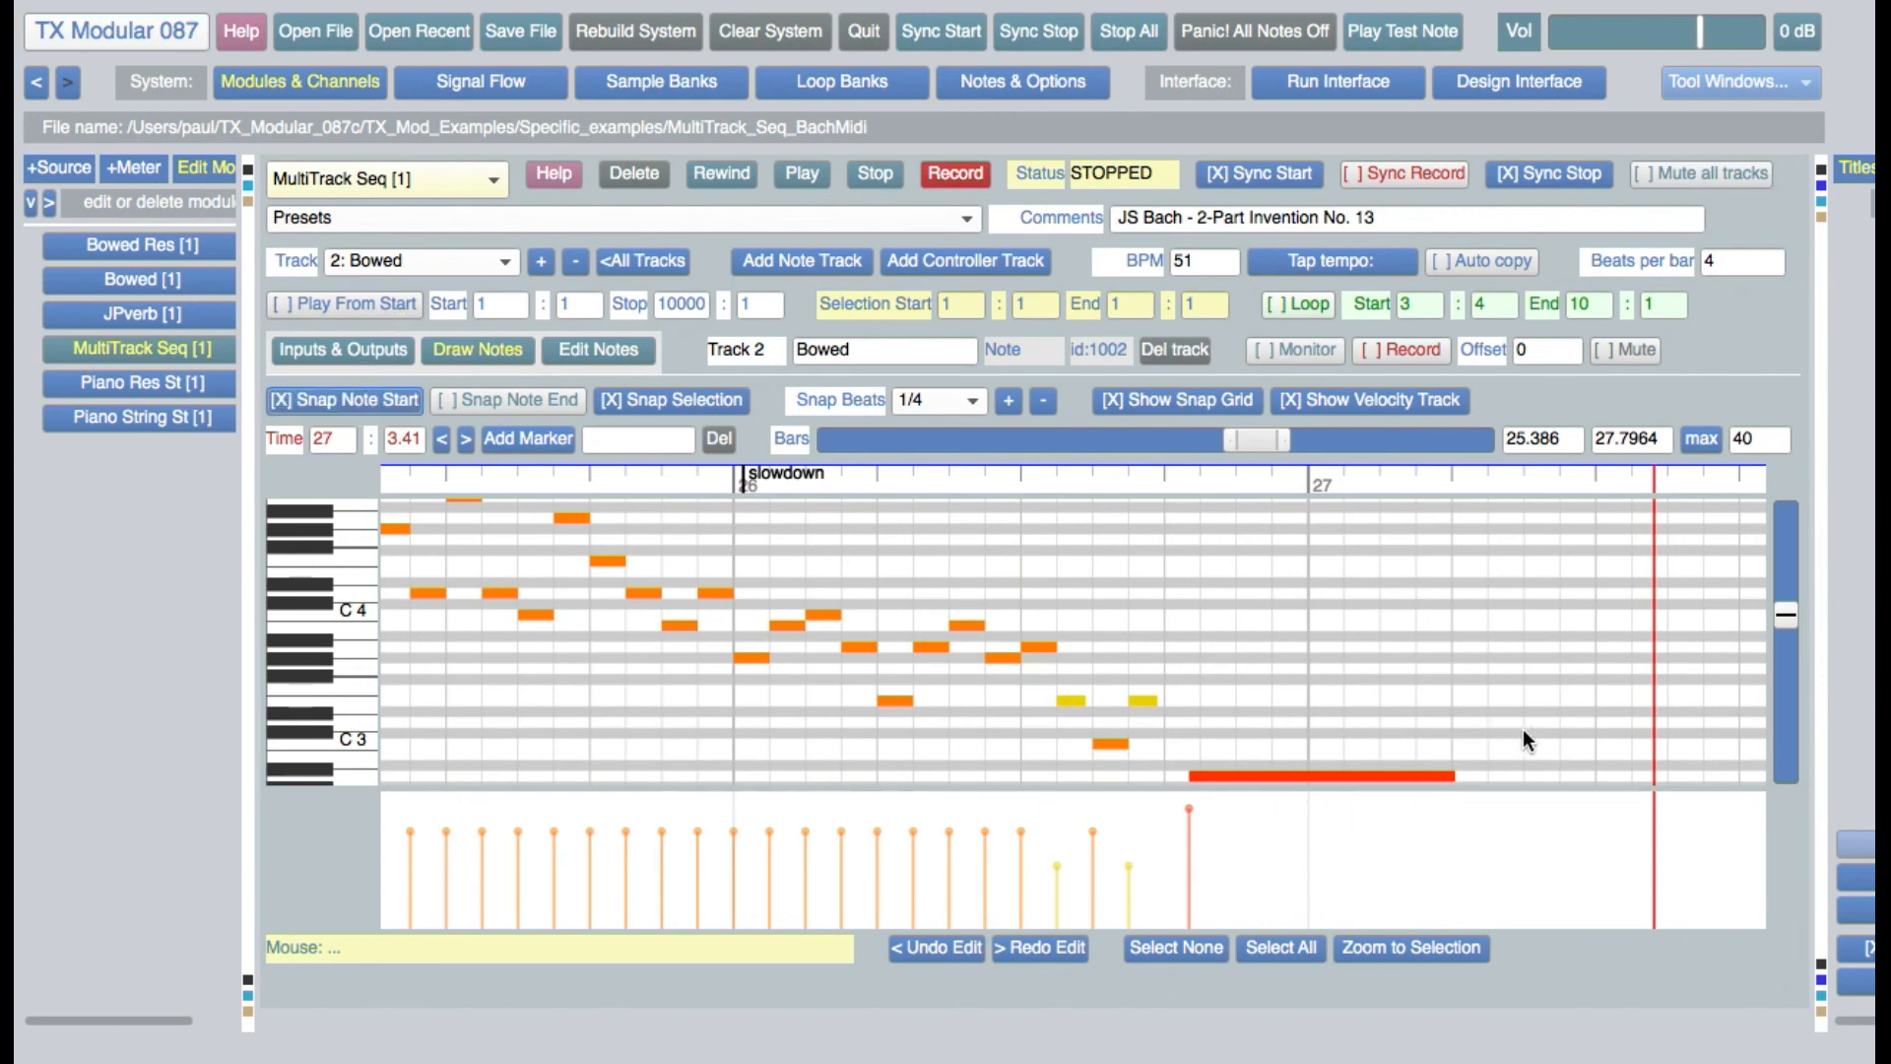
drag(1362, 685, 1502, 688)
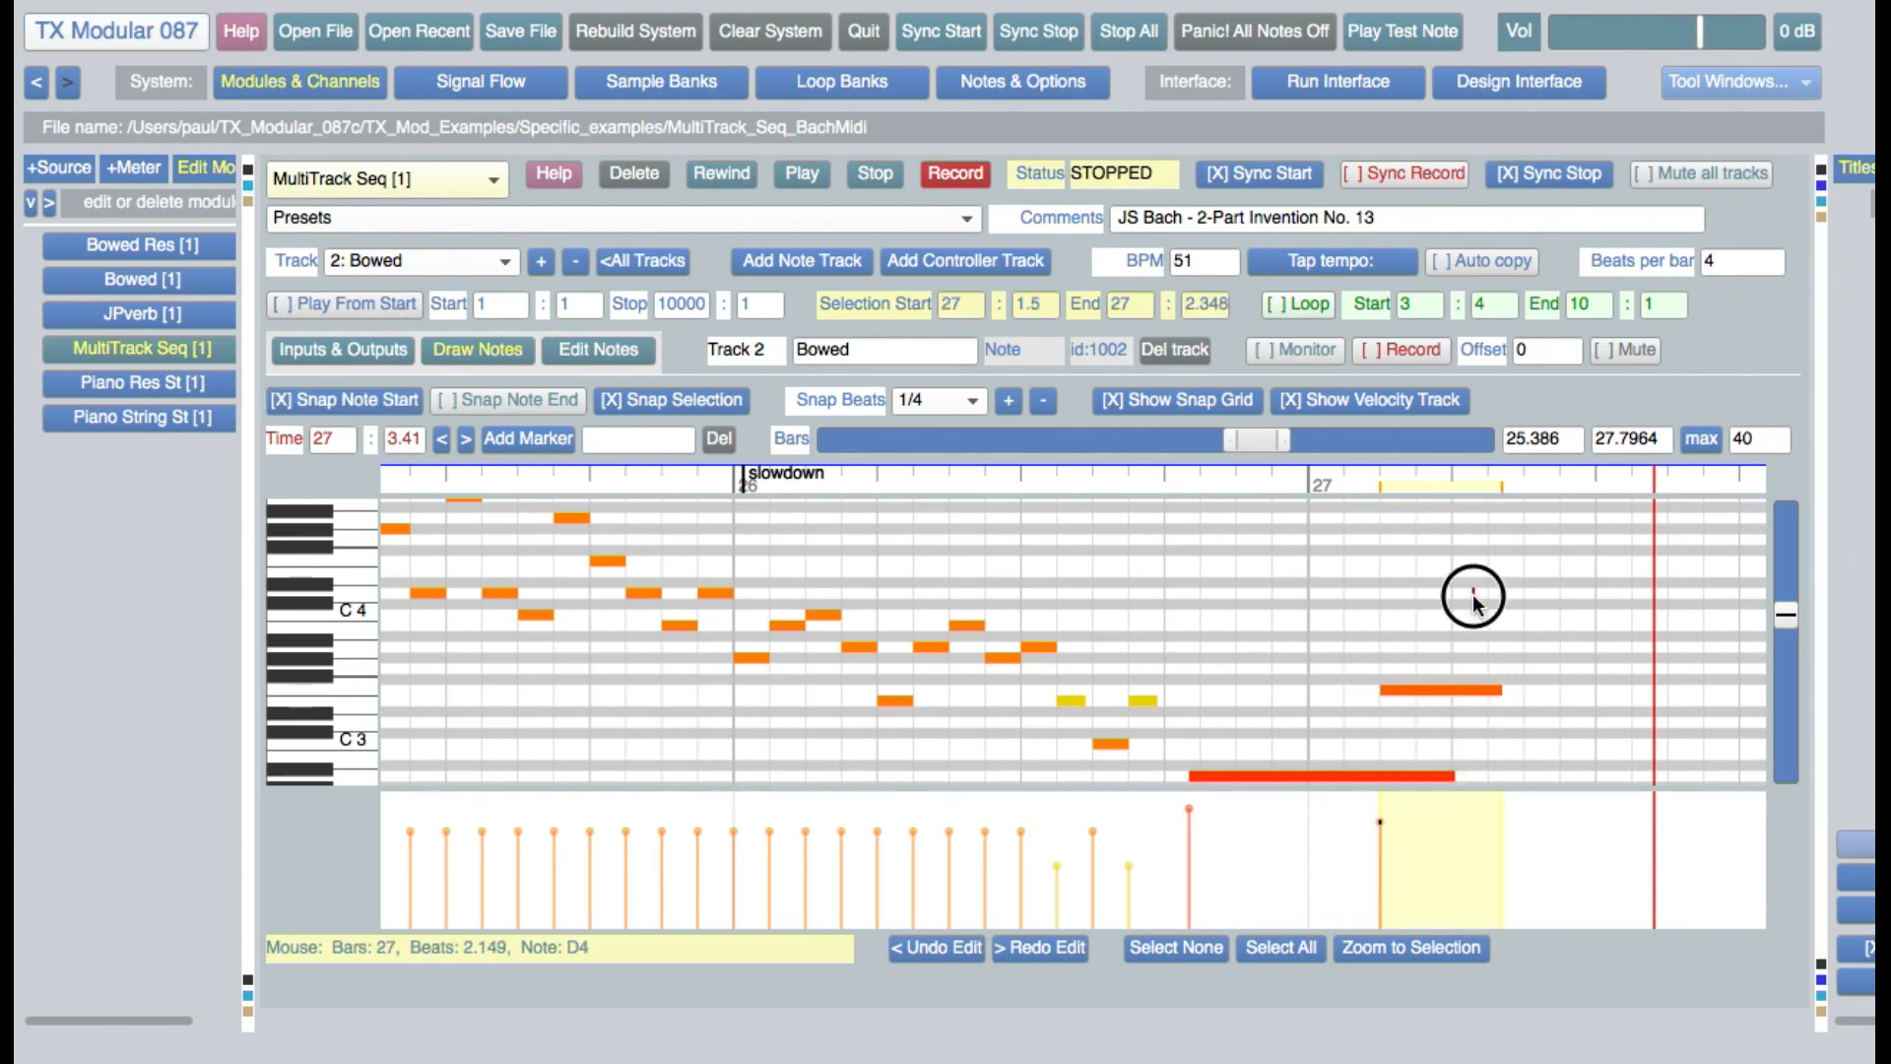
drag(1475, 597, 1588, 595)
drag(1581, 668, 1638, 715)
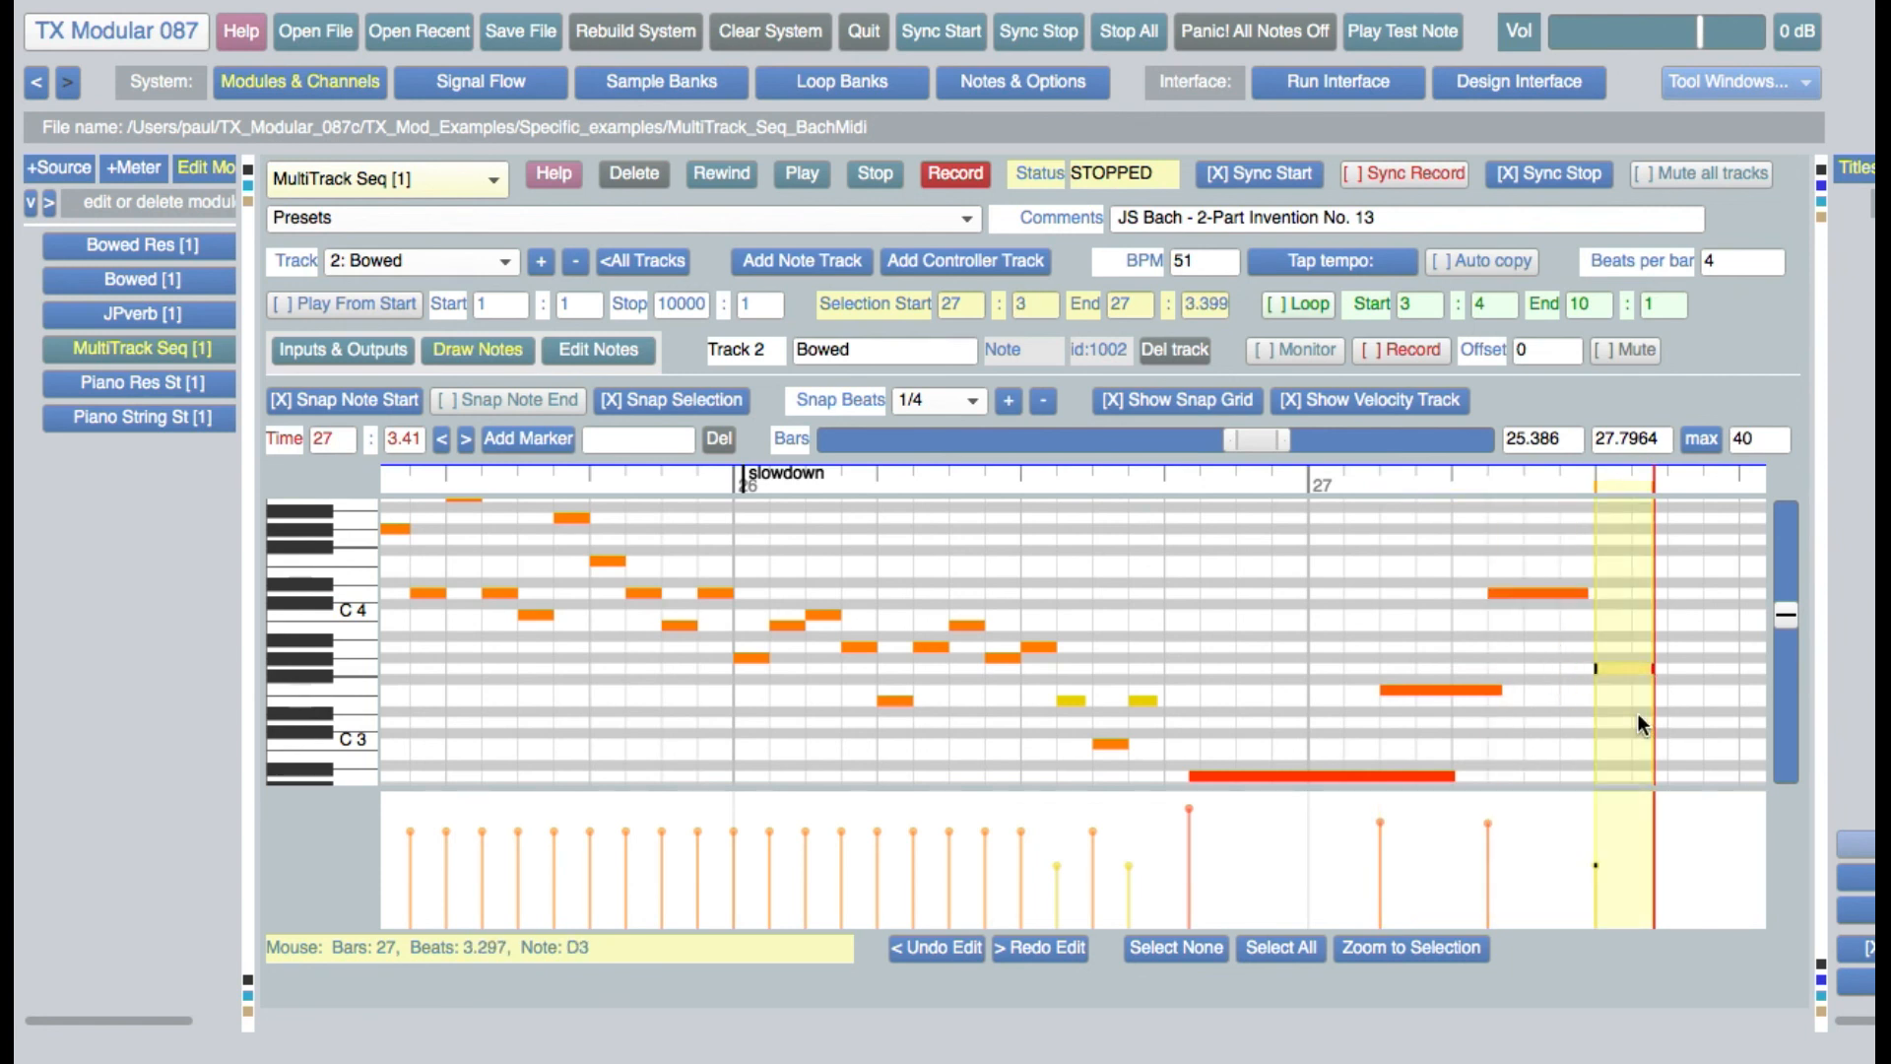